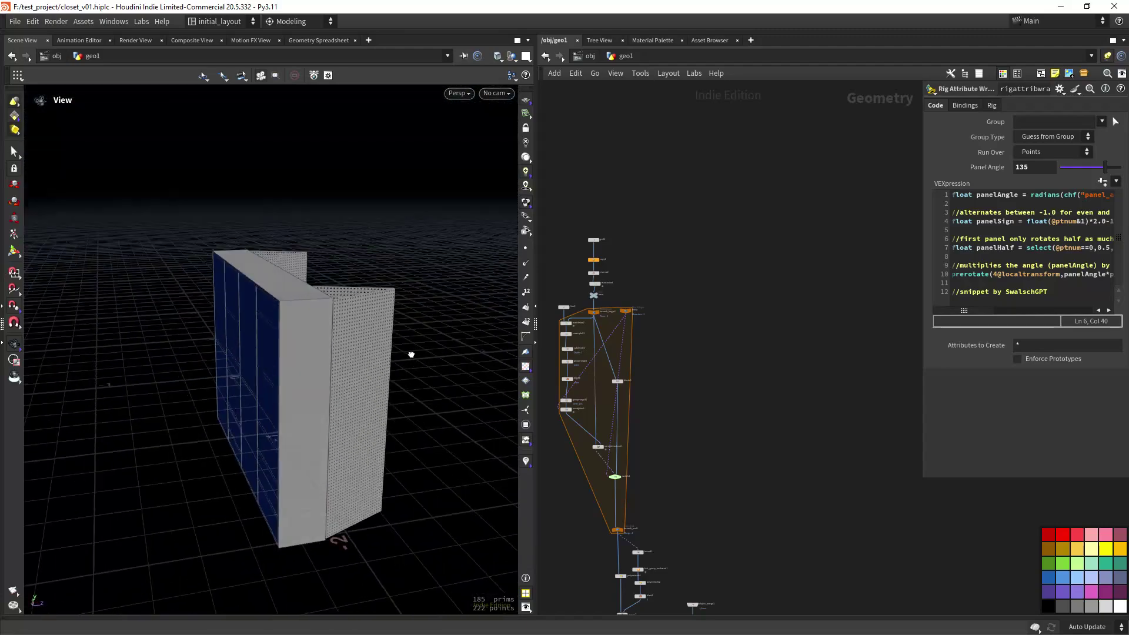
- Orbit around the closet and set the rig wrangle's Panel Angle to 80
right_drag(308, 333, 307, 371)
drag(308, 371, 267, 359)
drag(1084, 169, 1085, 194)
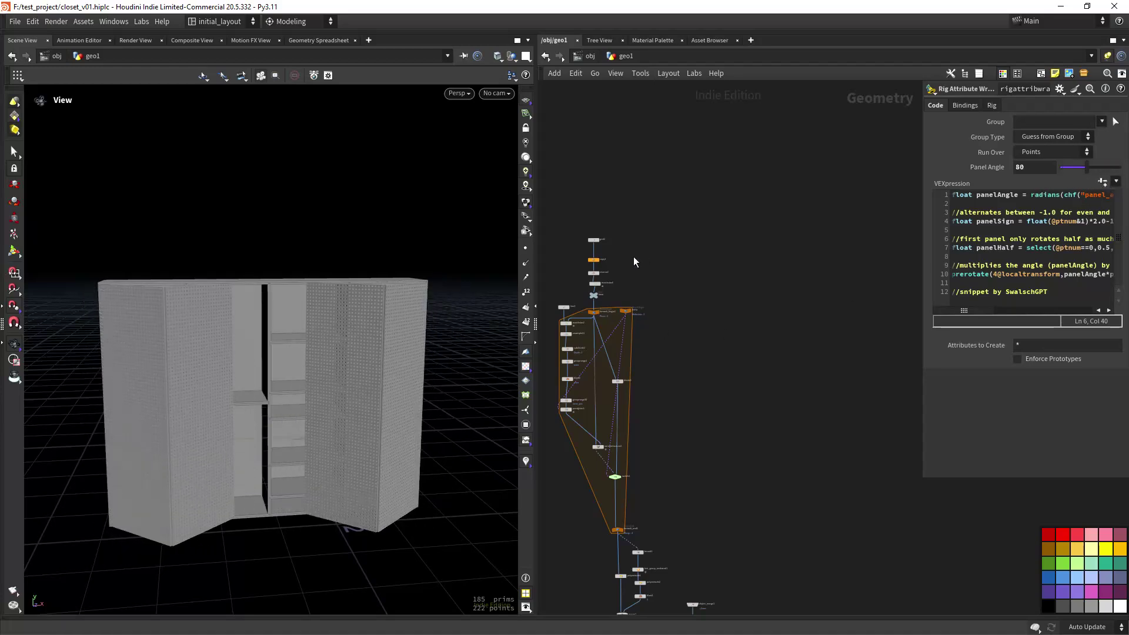
- Display the grid2 node at the start of the network and view its single panel from the front
scroll(633, 262, up, 6)
click(686, 227)
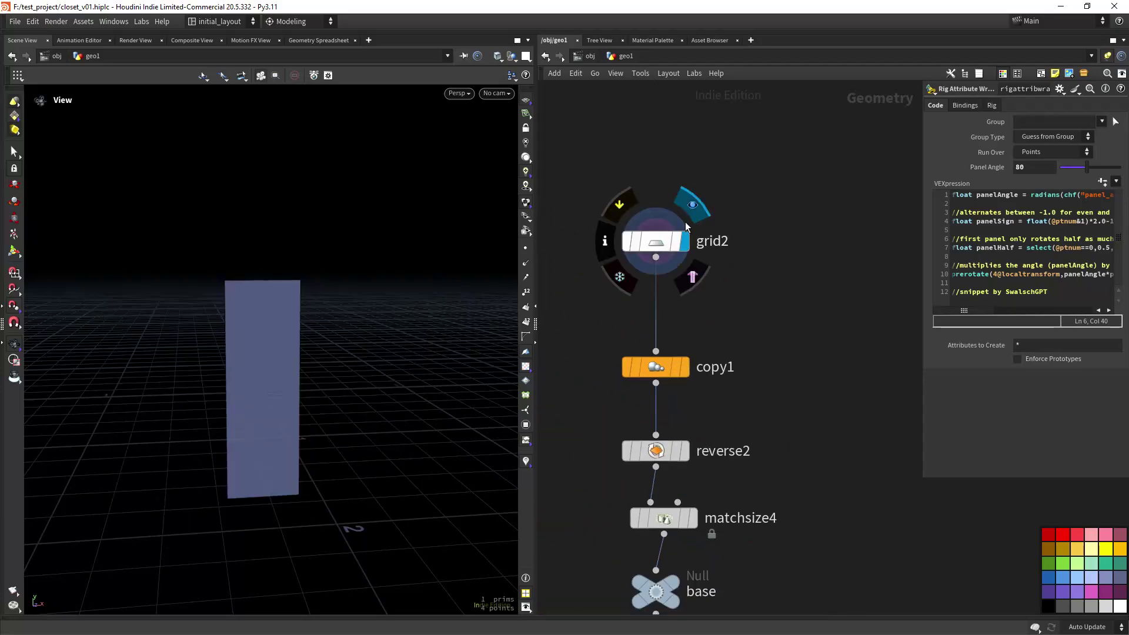
drag(280, 371, 269, 320)
scroll(274, 320, up, 2)
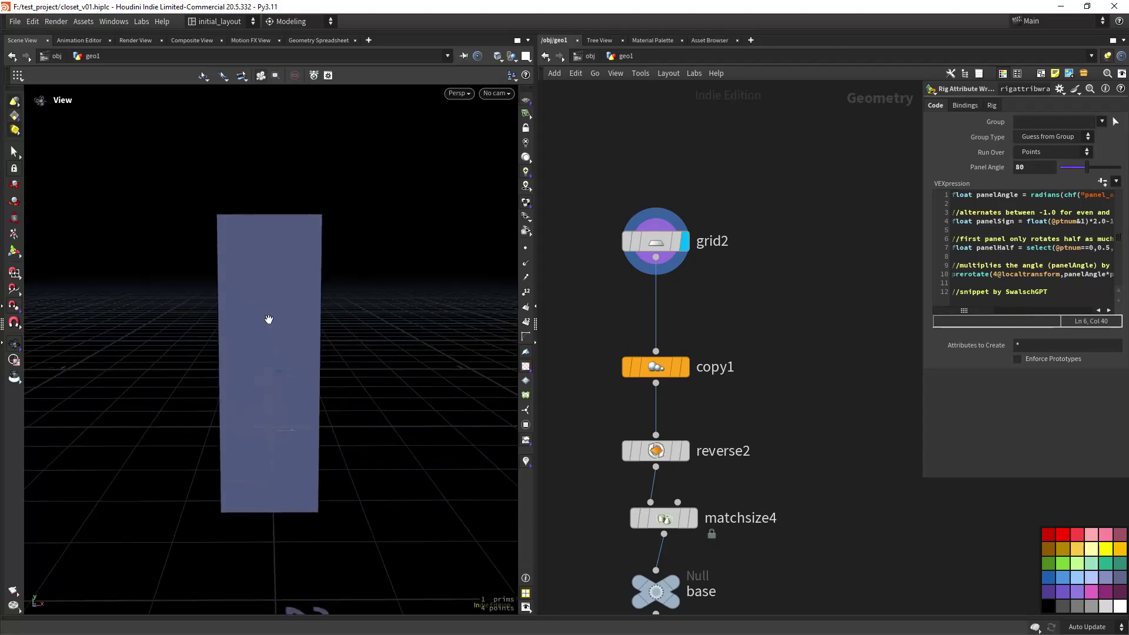
- Display the copy1 node with its parameters and frame its row of copied panels
click(689, 335)
click(661, 367)
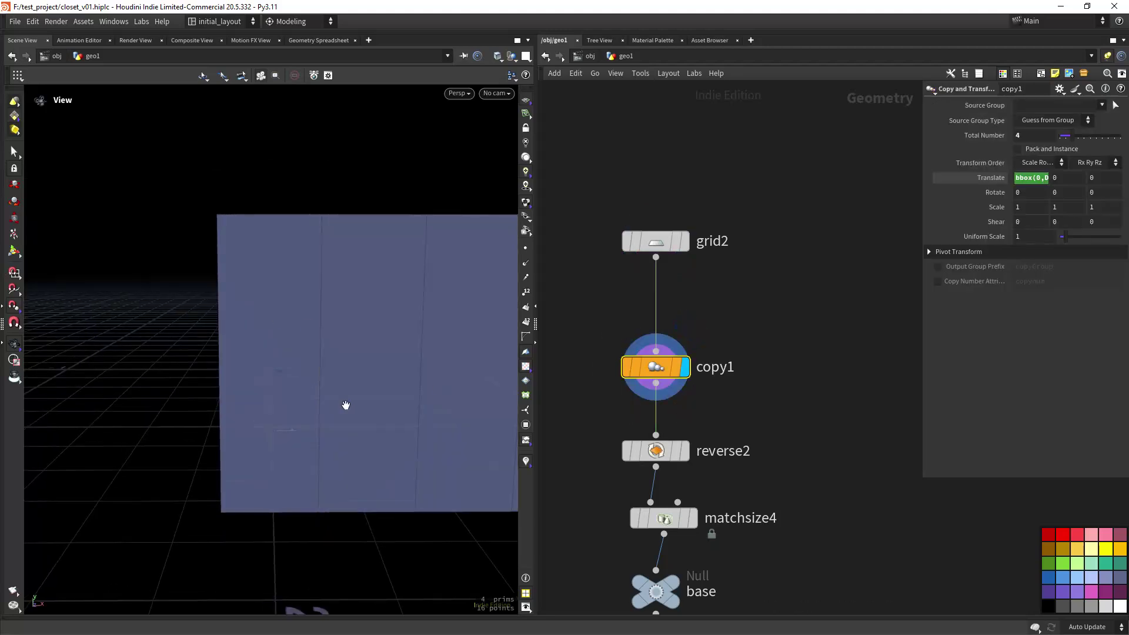
scroll(346, 406, down, 3)
middle_drag(345, 406, 266, 395)
- Display the reverse2 node and widen the parameter pane to make copy1's full Translate expression readable
click(686, 450)
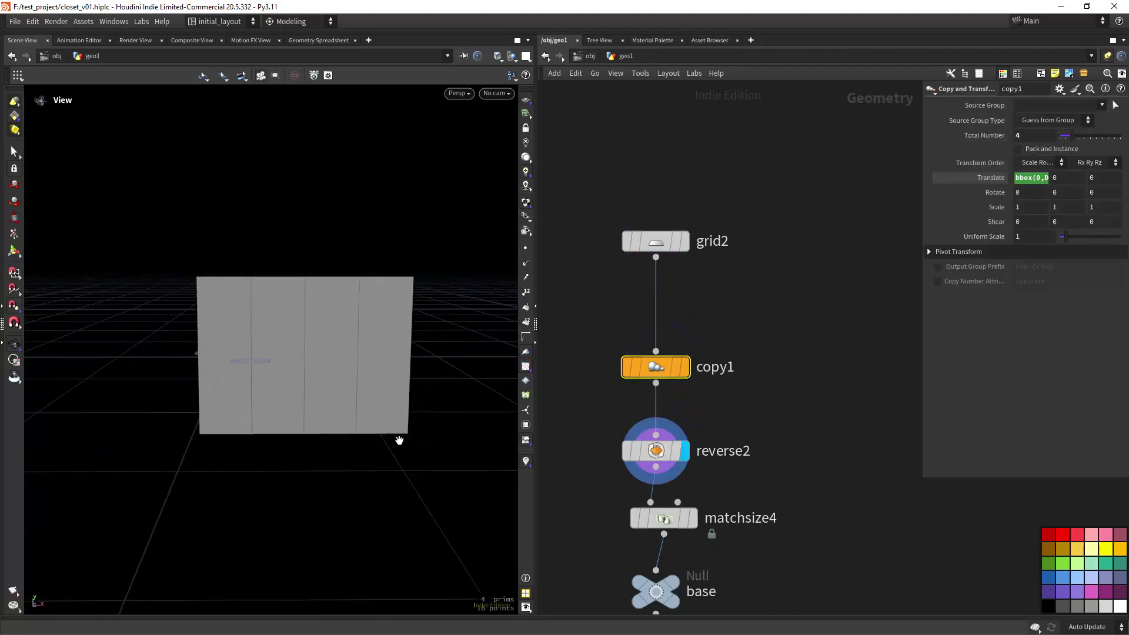
drag(921, 191, 760, 190)
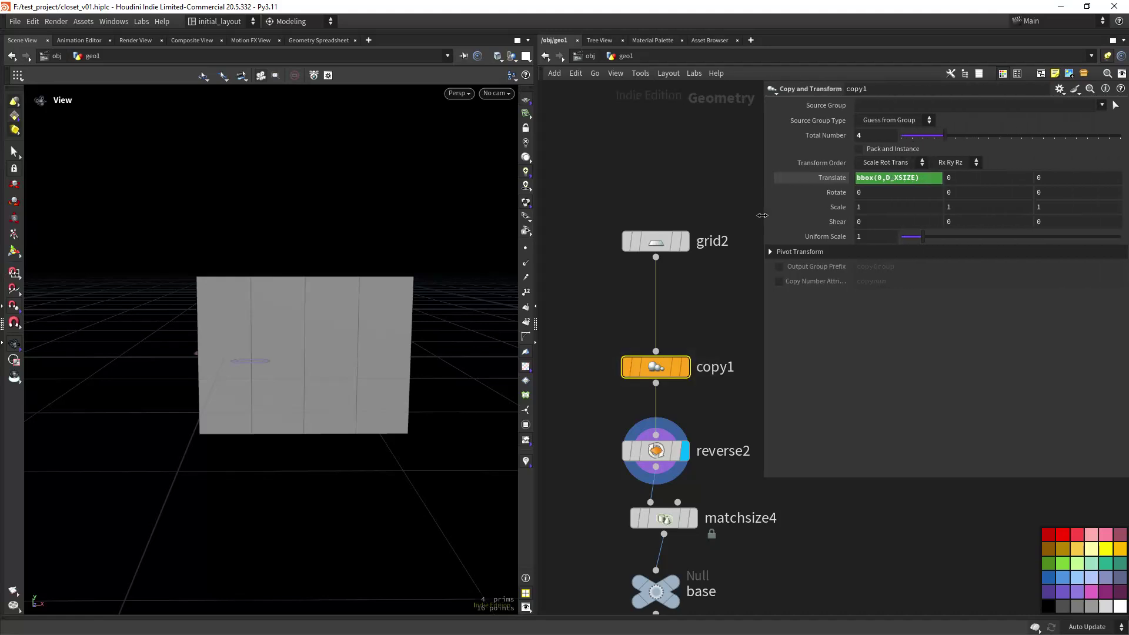
middle_drag(313, 366, 274, 399)
scroll(275, 400, up, 2)
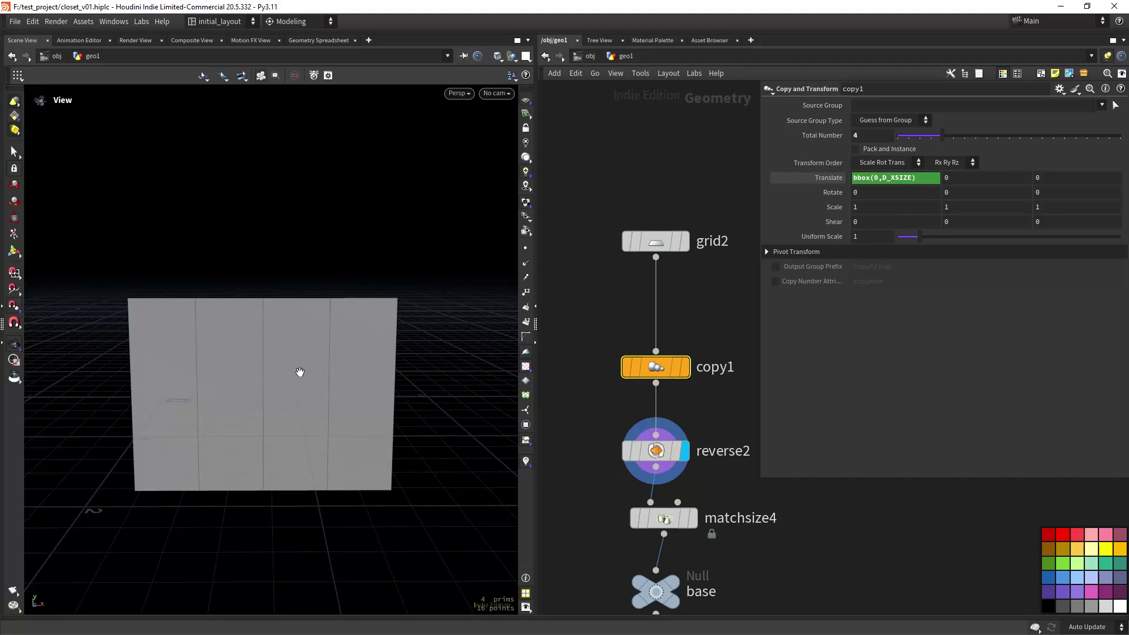
- Display the matchsize4 node and the base null below it to examine how the panels are centred
middle_drag(718, 451, 684, 267)
scroll(694, 323, down, 3)
mouse_move(670, 324)
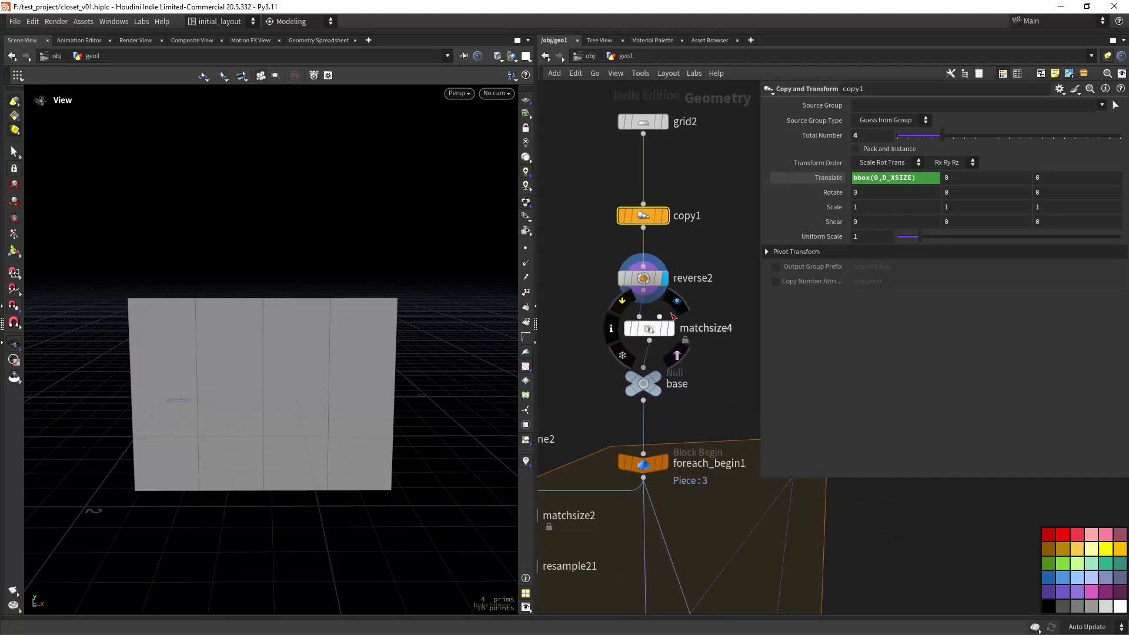
click(676, 302)
scroll(339, 414, down, 3)
middle_drag(303, 456, 350, 407)
mouse_move(655, 375)
click(669, 358)
- Display the block end of the for-each loop and examine the subdivided panels
scroll(711, 362, down, 8)
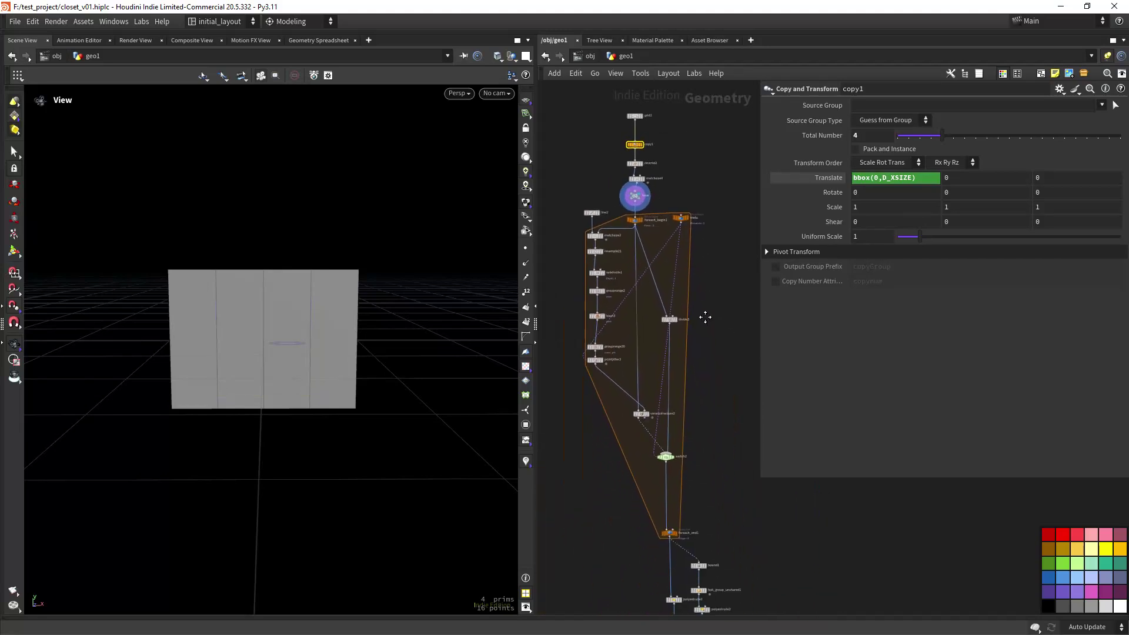
scroll(312, 382, up, 3)
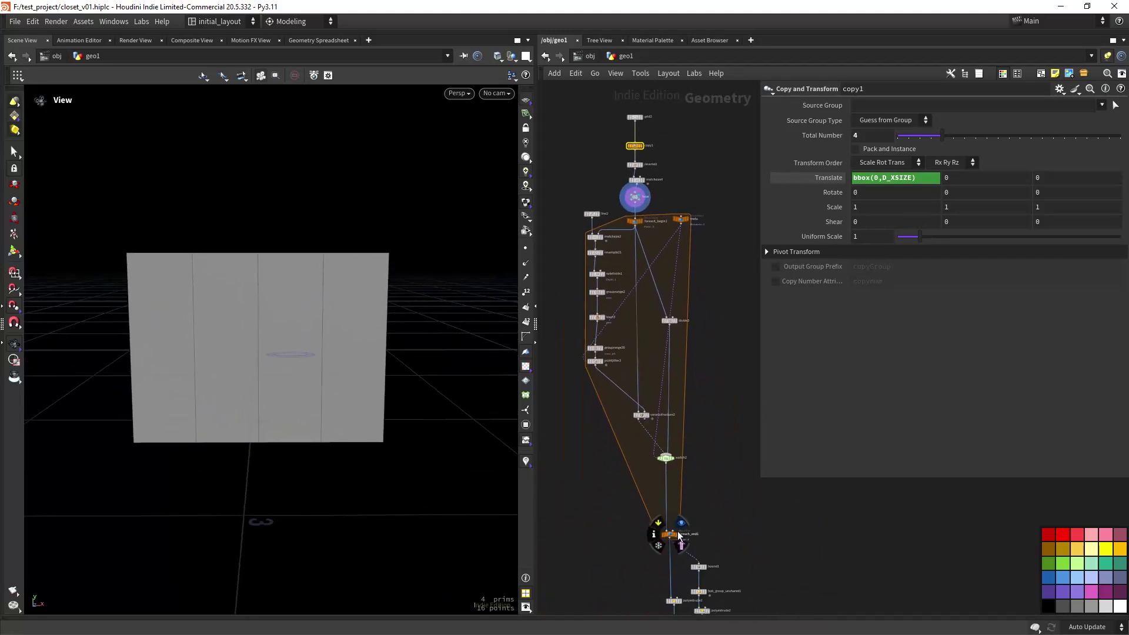
click(681, 523)
drag(252, 411, 332, 396)
scroll(332, 396, up, 2)
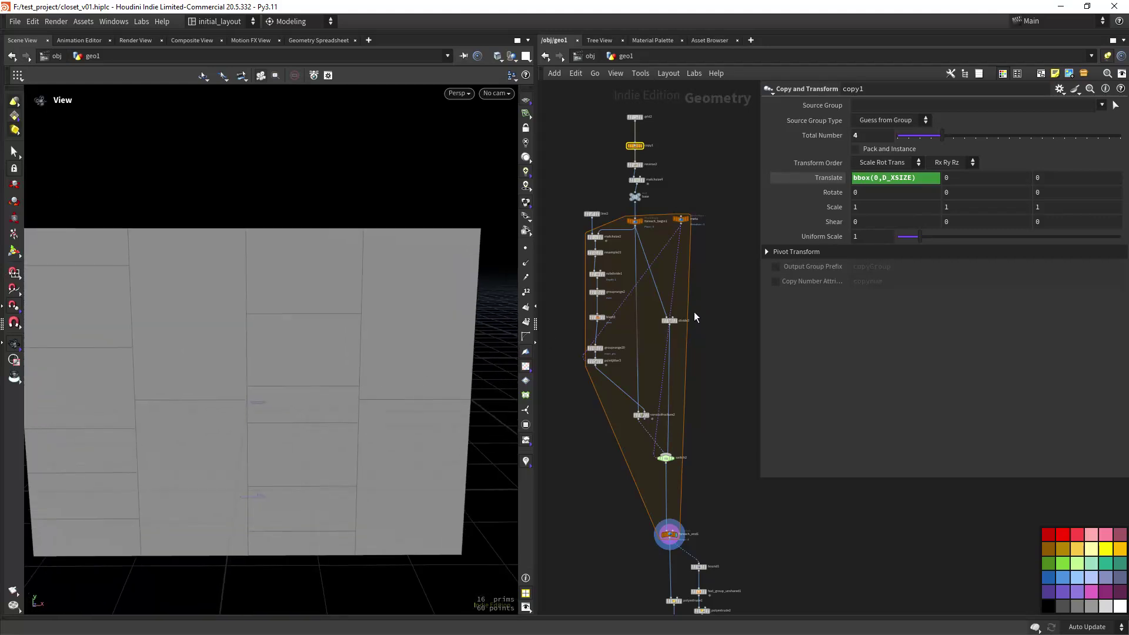
- Show the switch2 node's parameters to examine its random Select Input expression and seed
scroll(697, 312, up, 5)
middle_drag(680, 415, 698, 334)
click(609, 540)
scroll(381, 404, down, 3)
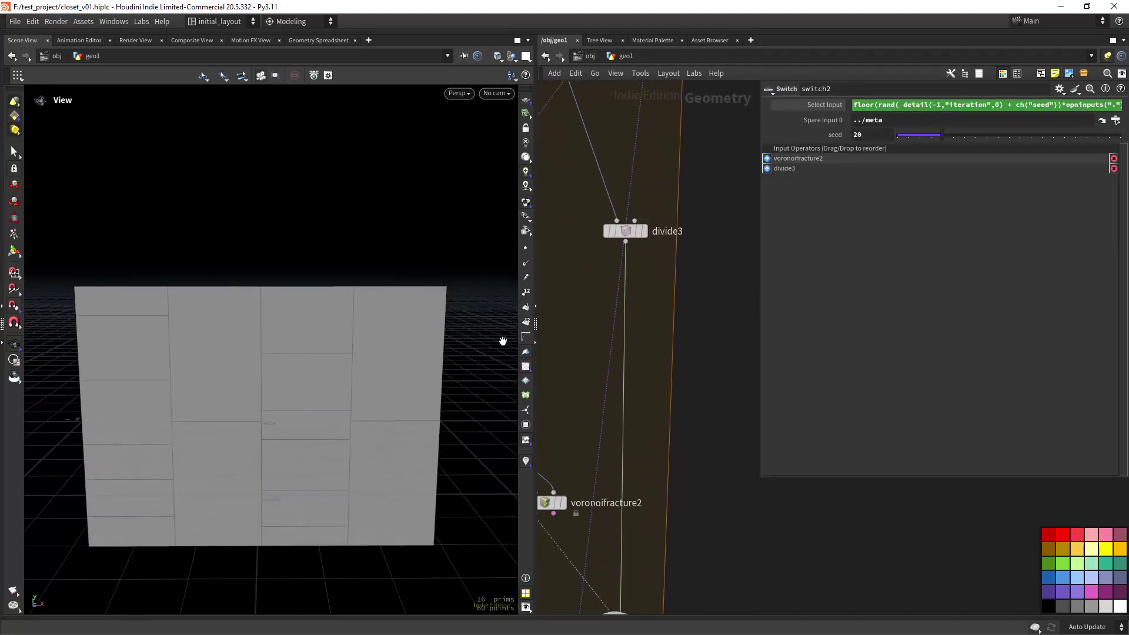
- Display the divide3 node inside the loop and show its Bricker Polygons parameters
click(649, 211)
click(627, 231)
drag(441, 428, 321, 299)
drag(363, 357, 338, 418)
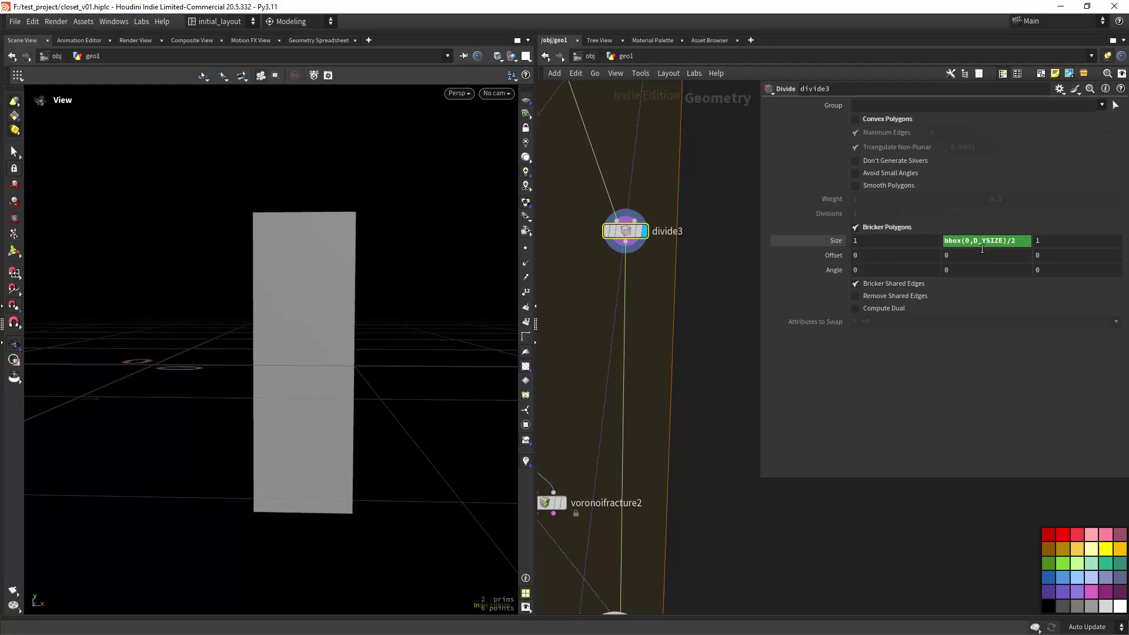
- Toggle divide3's Size parameter between its bounding-box expression and the evaluated value
click(834, 243)
click(840, 243)
click(831, 241)
click(833, 245)
click(834, 242)
scroll(366, 395, down, 3)
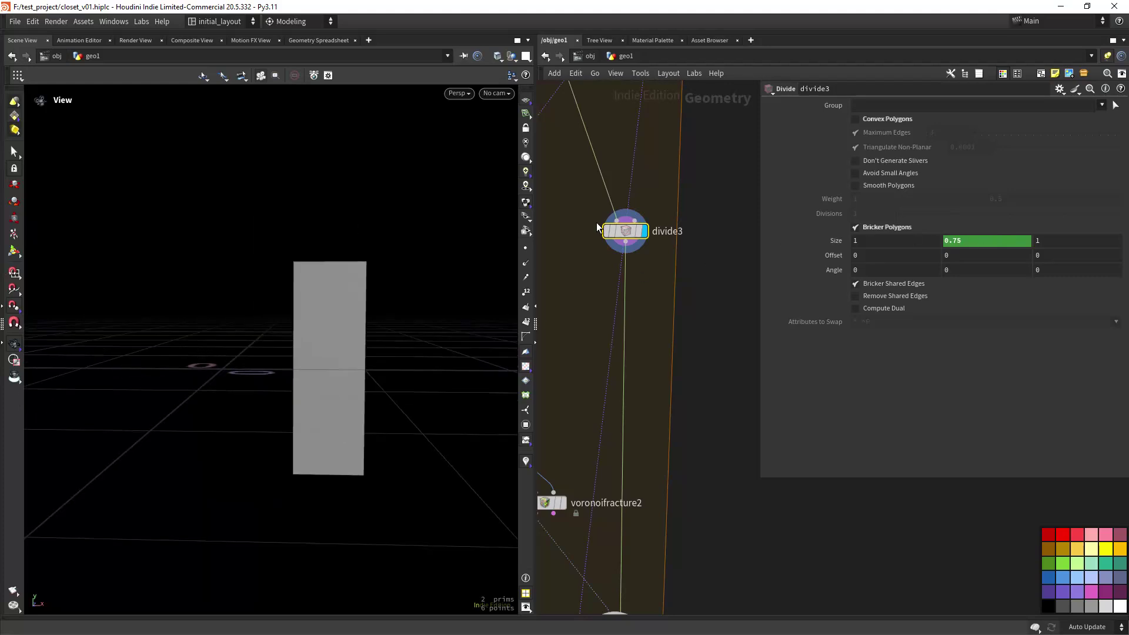
- Display the foreach_begin1 node to view the single panel entering the loop
scroll(688, 307, down, 6)
middle_drag(647, 274, 688, 412)
scroll(622, 310, up, 6)
middle_drag(621, 307, 544, 334)
scroll(582, 336, up, 1)
mouse_move(739, 279)
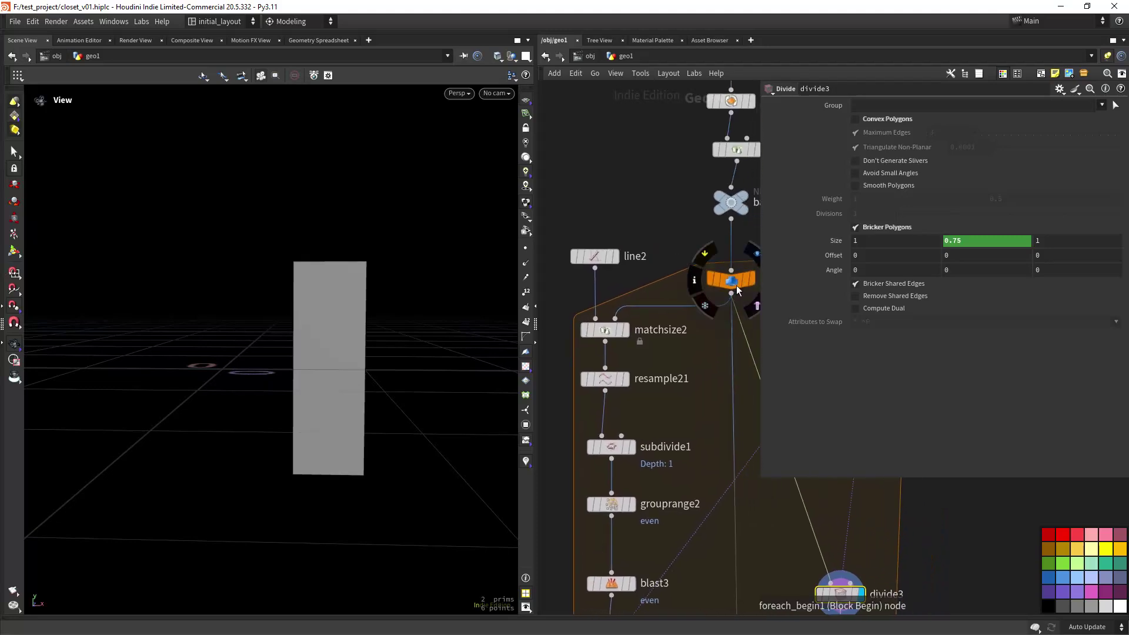
click(755, 255)
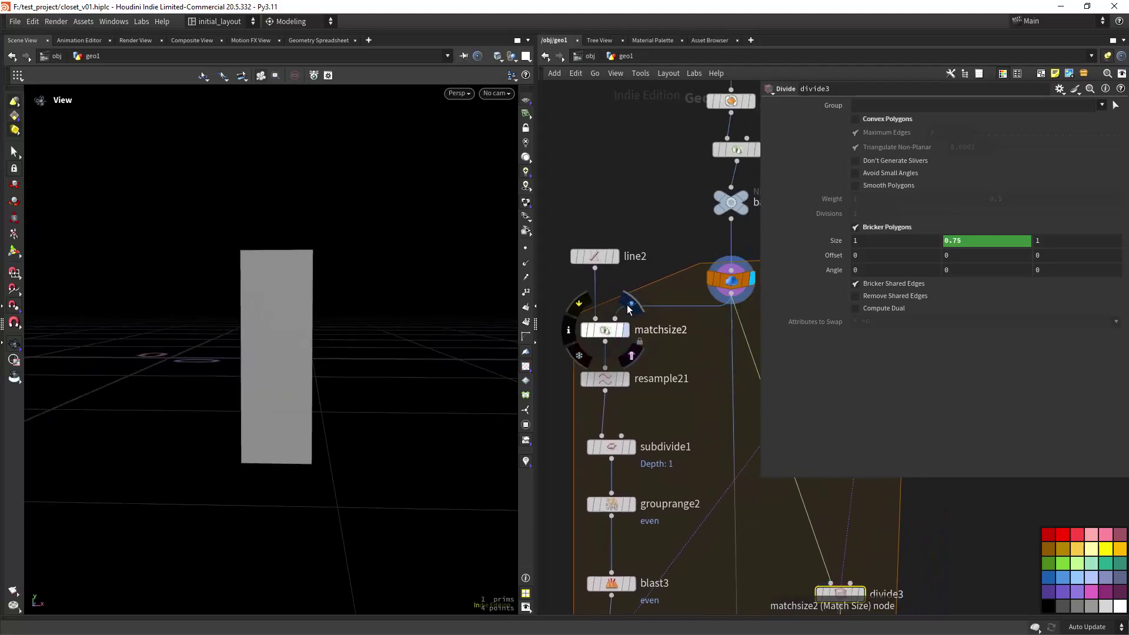
- Display matchsize2 with its parameters and toggle Uniform Scale on and back off to check the line's fit
click(627, 304)
scroll(356, 386, up, 3)
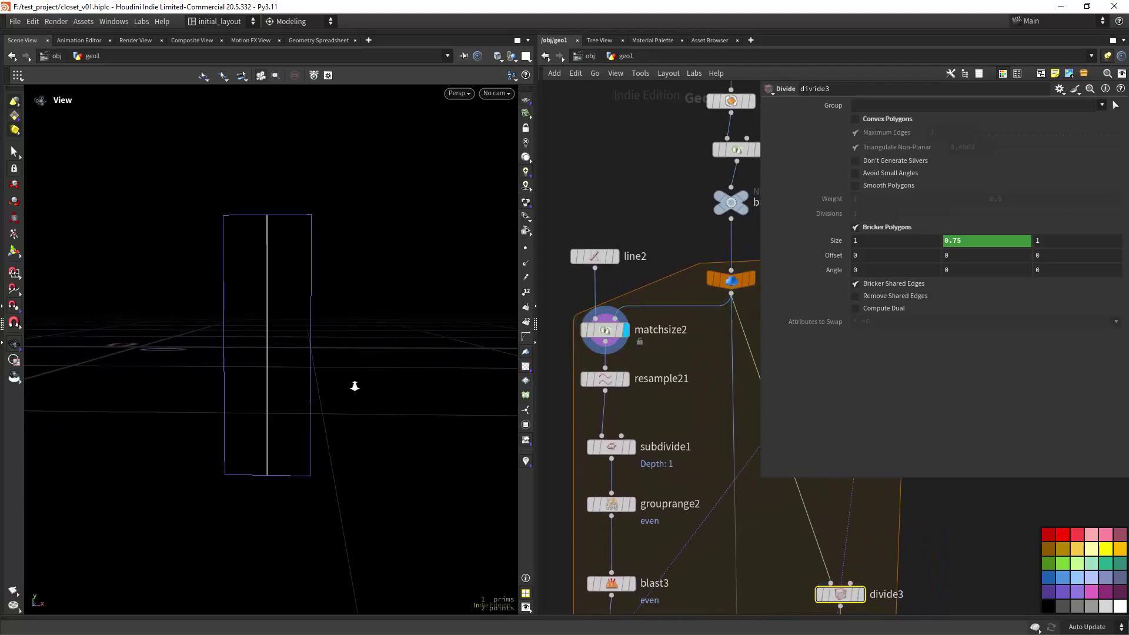
click(584, 334)
click(884, 256)
click(887, 255)
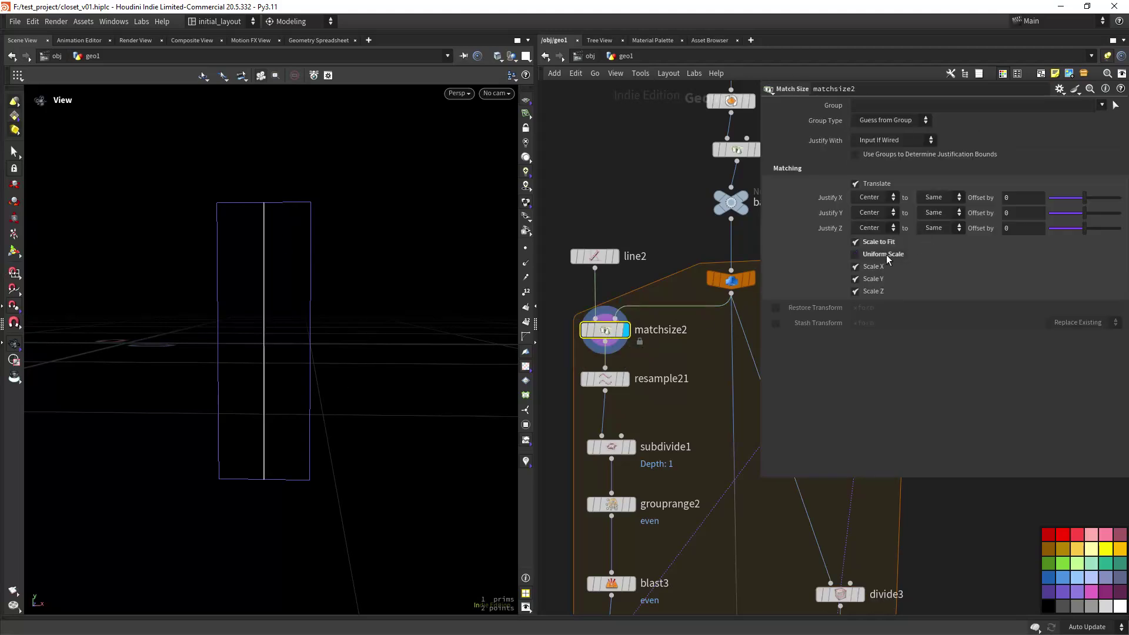
- Display the resample21 node with its parameters and turn on point display to examine the line's segments
click(624, 380)
click(606, 380)
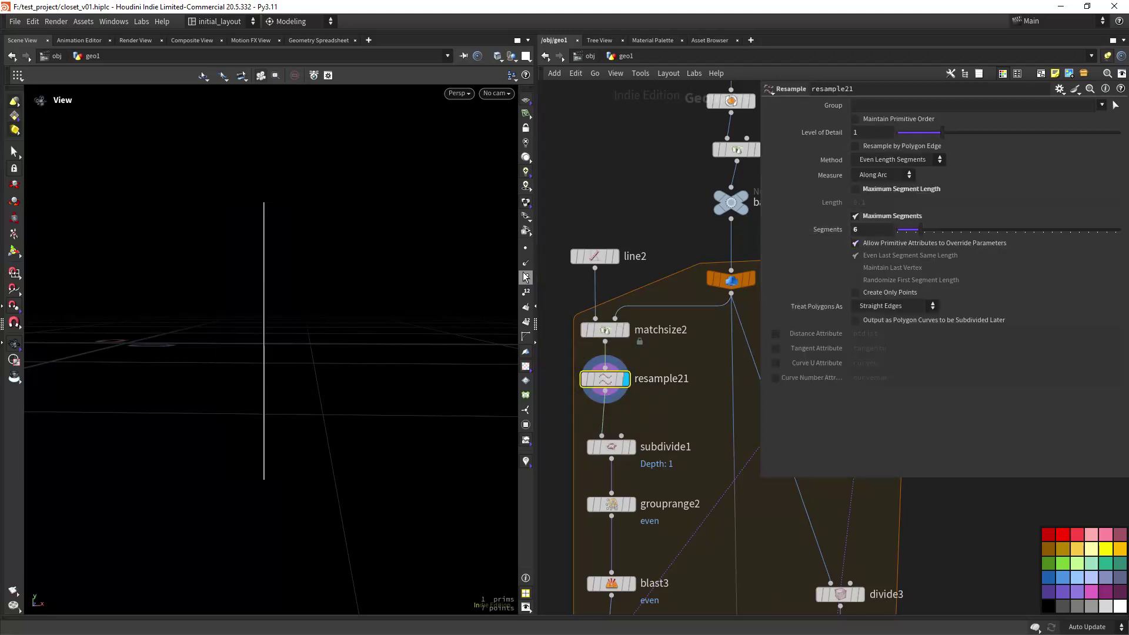
drag(385, 360, 410, 367)
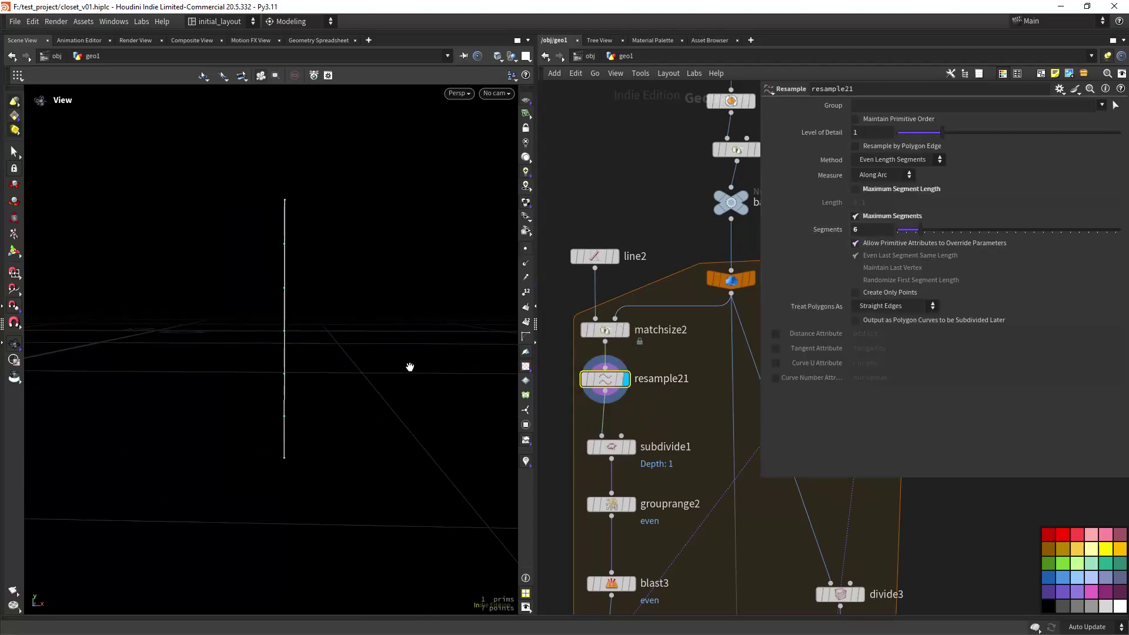
- Display the voronoifracture2 node and bypass the pointjitter3 node that feeds it
middle_drag(670, 423, 620, 380)
scroll(687, 407, down, 2)
middle_drag(689, 444, 649, 363)
click(692, 451)
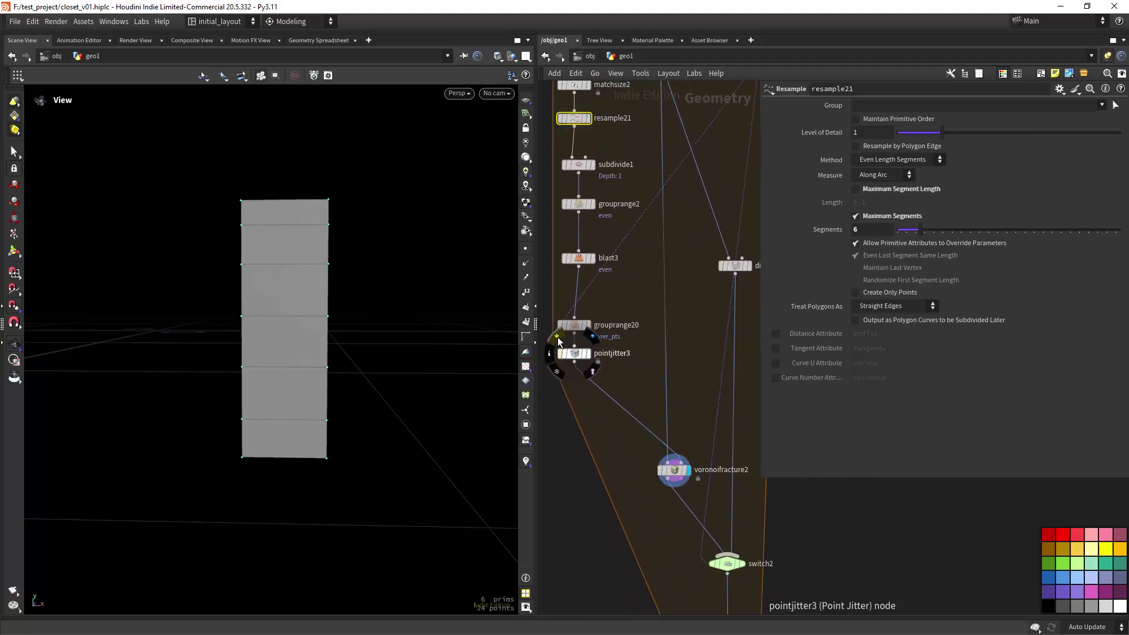
click(557, 338)
right_drag(321, 388, 348, 358)
middle_drag(348, 358, 376, 421)
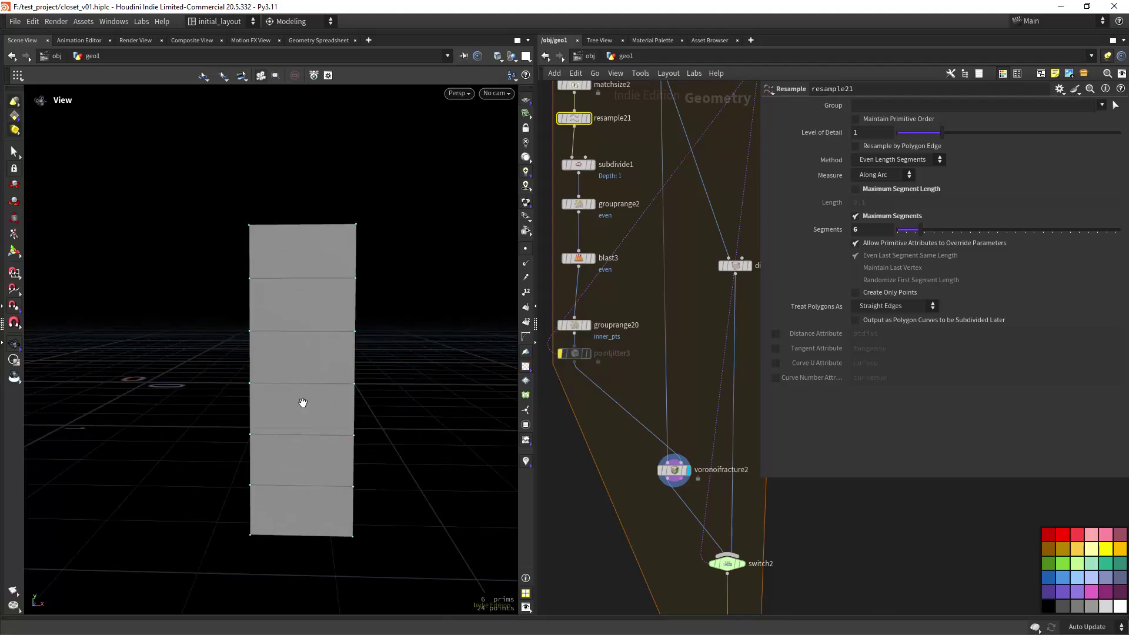
- Switch the viewport to the Front view and frame the fractured panel
right_drag(304, 403, 335, 373)
key(space+3)
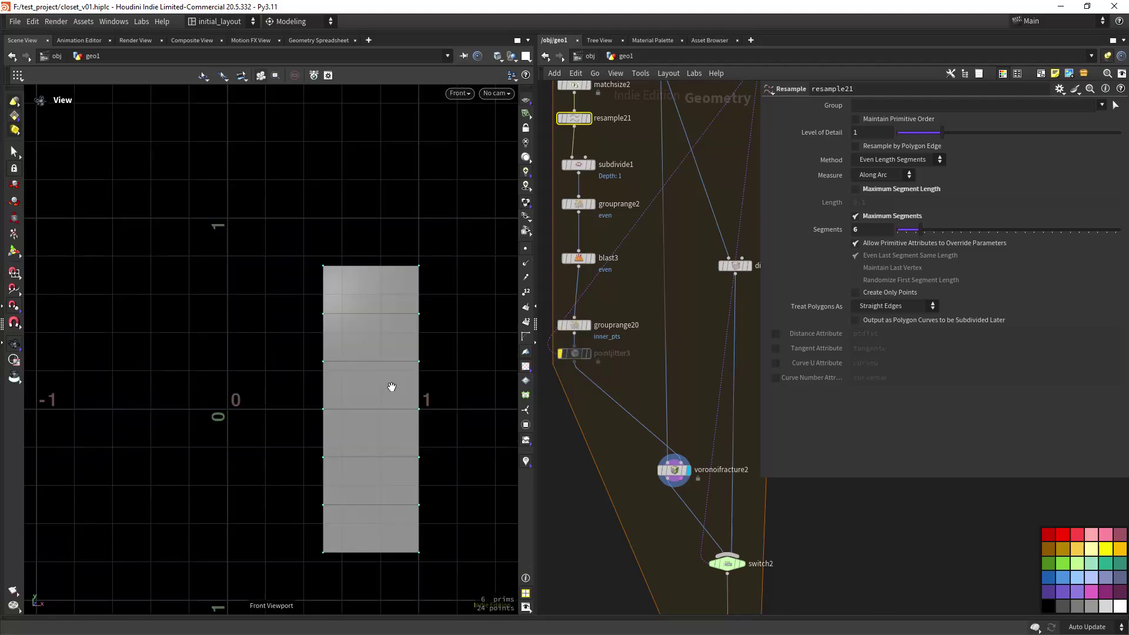
middle_drag(392, 387, 304, 340)
right_drag(350, 371, 358, 381)
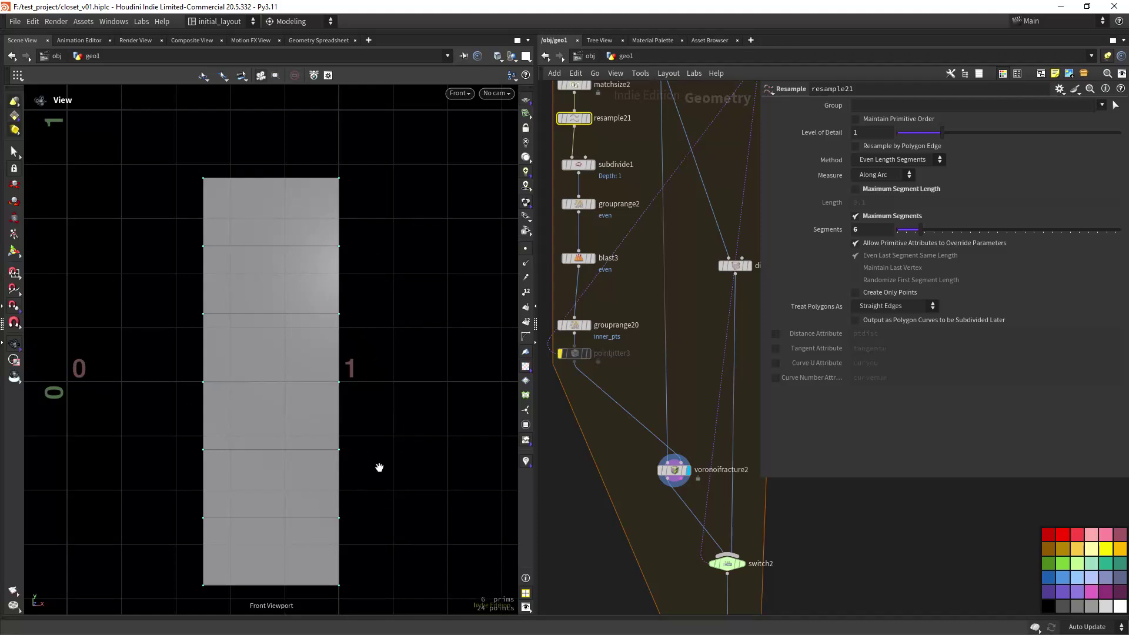
right_drag(379, 468, 373, 490)
middle_drag(373, 491, 361, 494)
- Select the divide3 node and switch the pointjitter3 bypass off and back on to compare the splits
middle_drag(683, 332, 639, 378)
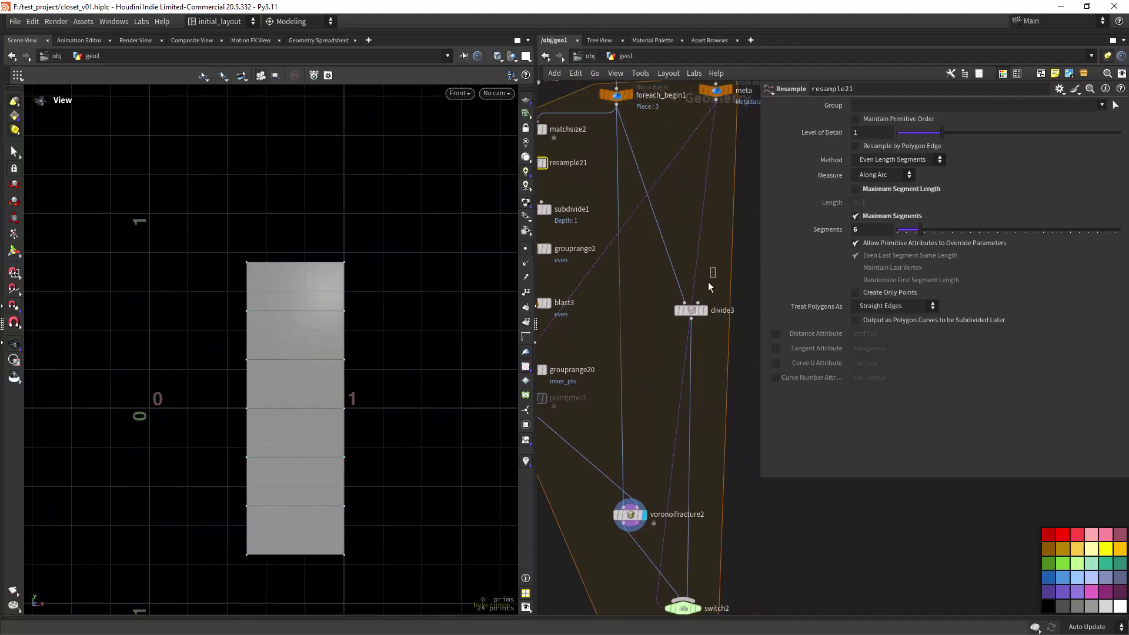
drag(709, 288, 685, 327)
middle_drag(554, 423, 619, 385)
click(577, 349)
click(577, 349)
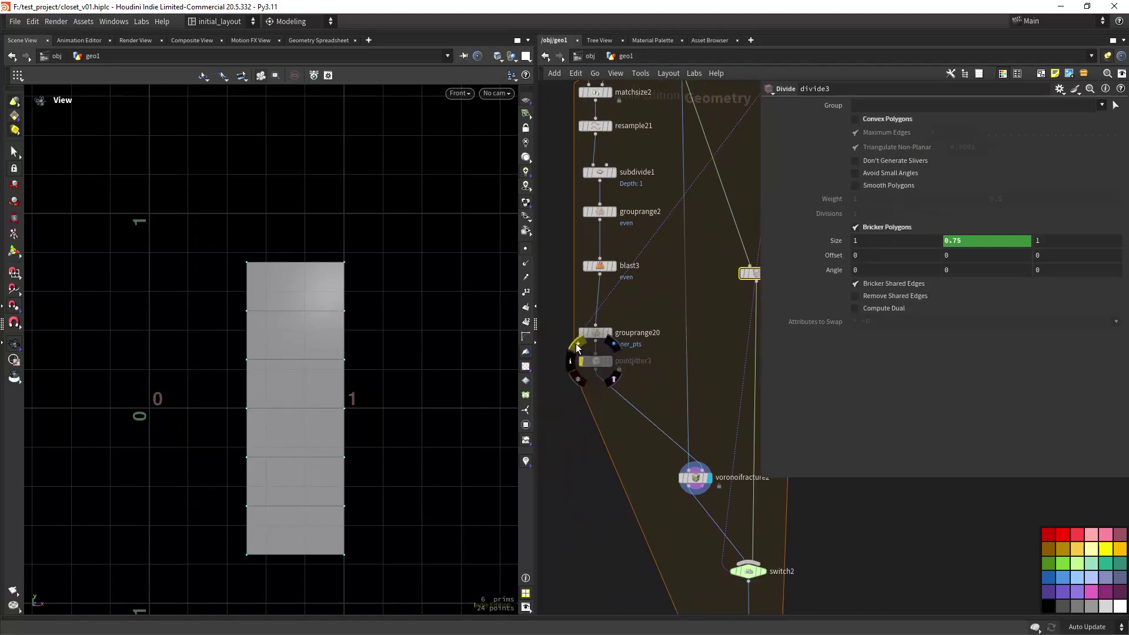
- Show the voronoifracture2 node's parameters and examine its two inputs alongside the evenly split panel
click(694, 476)
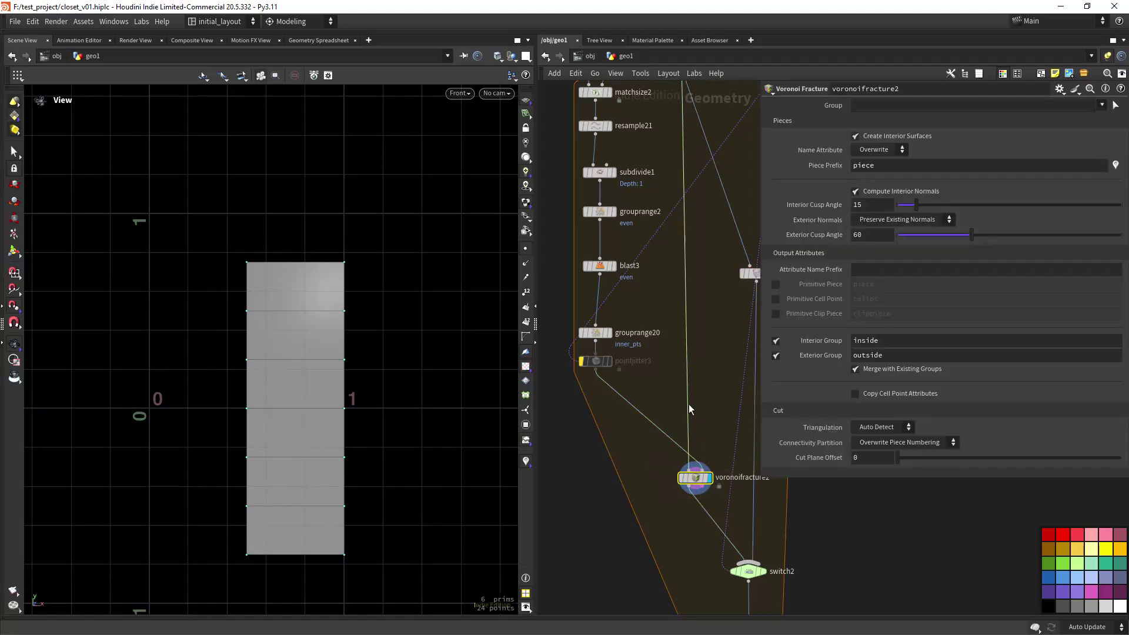
scroll(689, 400, down, 2)
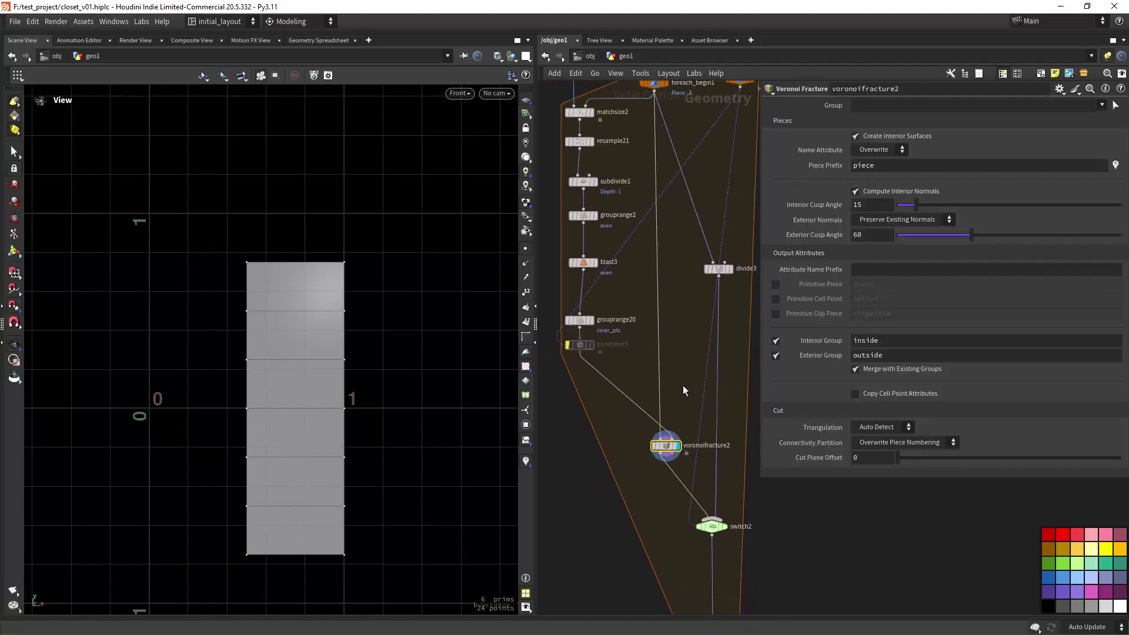
scroll(683, 386, up, 3)
scroll(367, 392, up, 4)
middle_drag(423, 365, 427, 382)
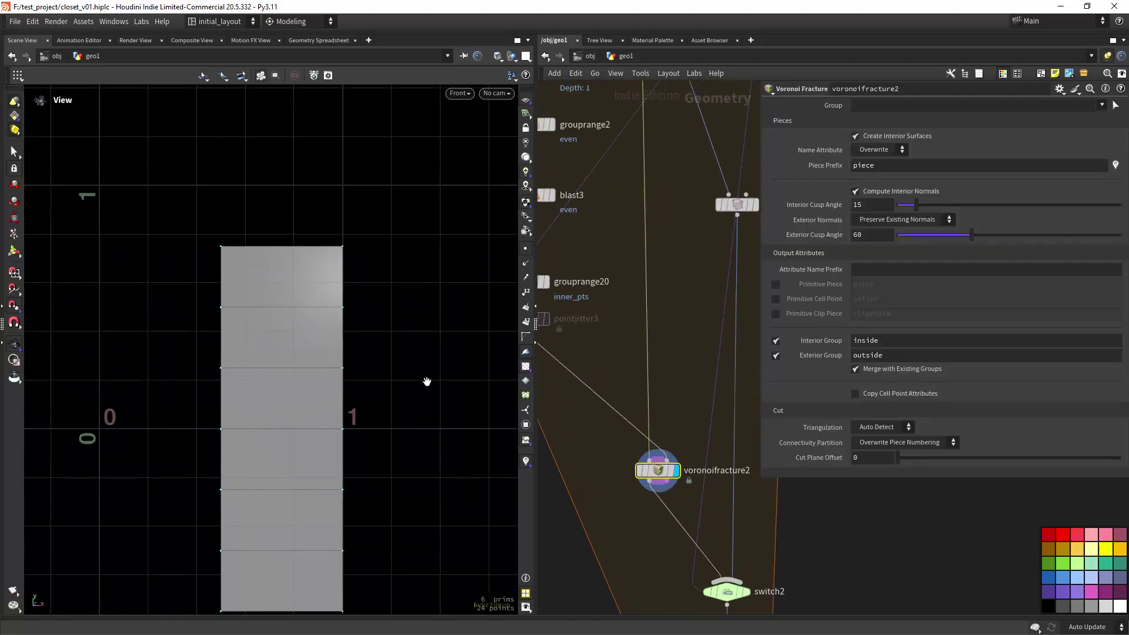
middle_drag(588, 323, 651, 384)
- Display the blast3 node with voronoifracture2 templated over it to compare the points with the cut lines
mouse_move(609, 263)
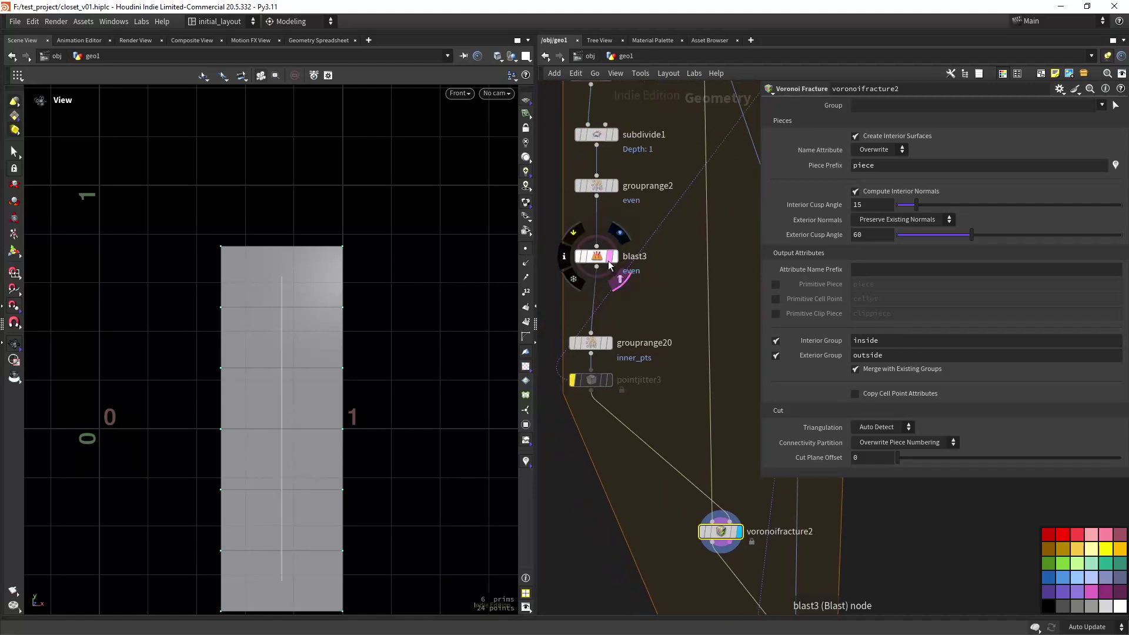
click(612, 257)
click(743, 554)
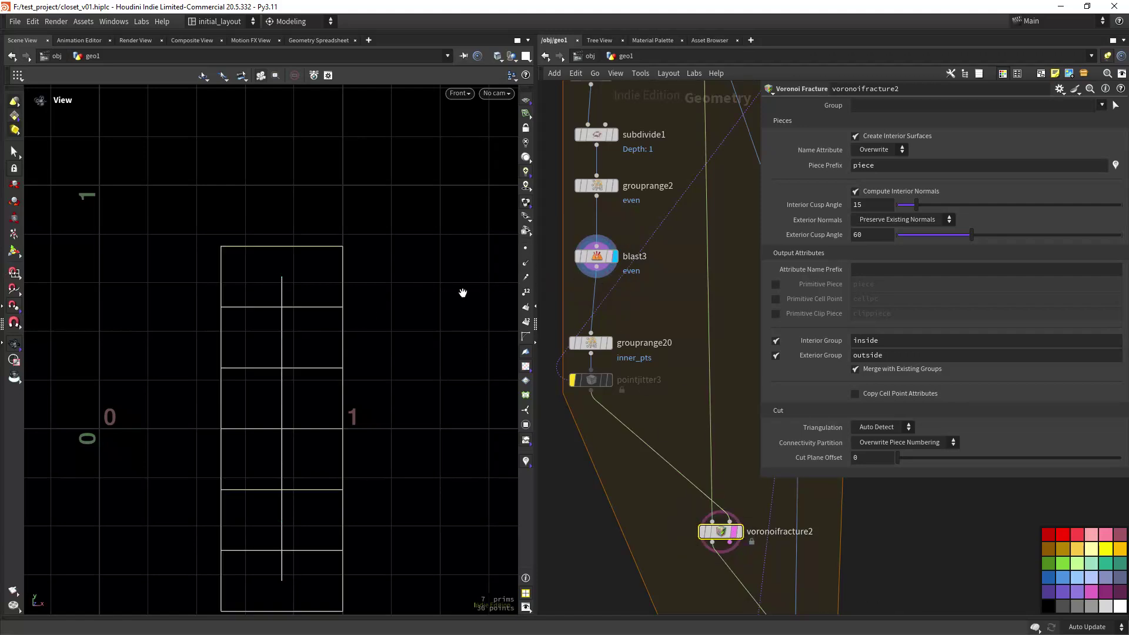
scroll(283, 289, up, 1)
scroll(282, 289, up, 3)
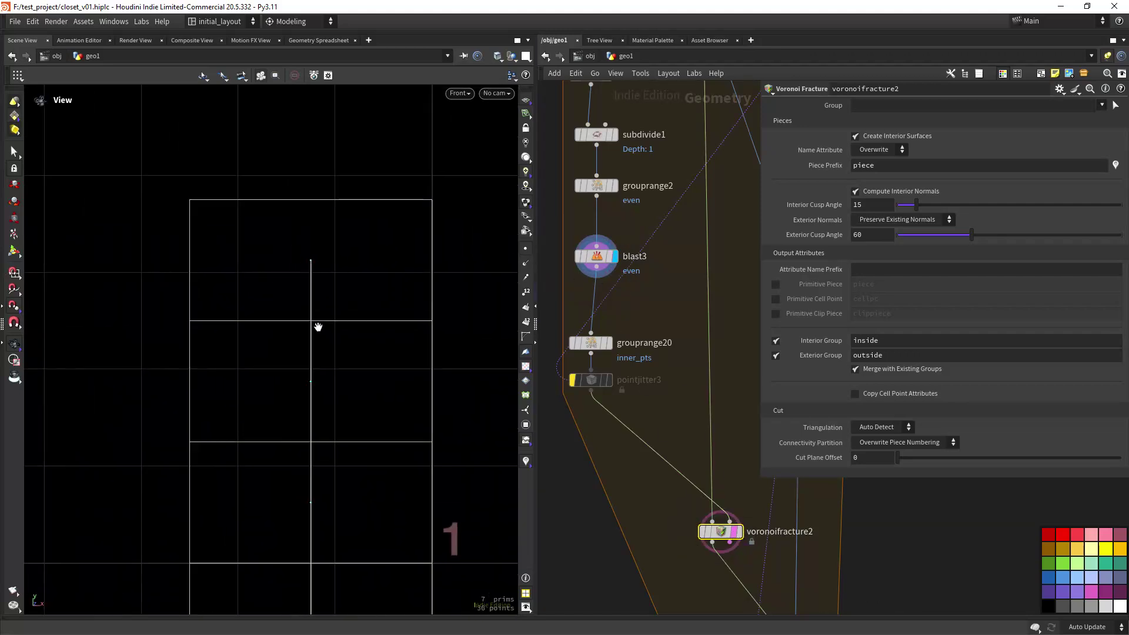
scroll(383, 444, down, 4)
scroll(376, 436, up, 2)
- Display resample21 and the following subdivide1 node, showing subdivide1's parameters, to compare the line's points
middle_drag(645, 216, 657, 473)
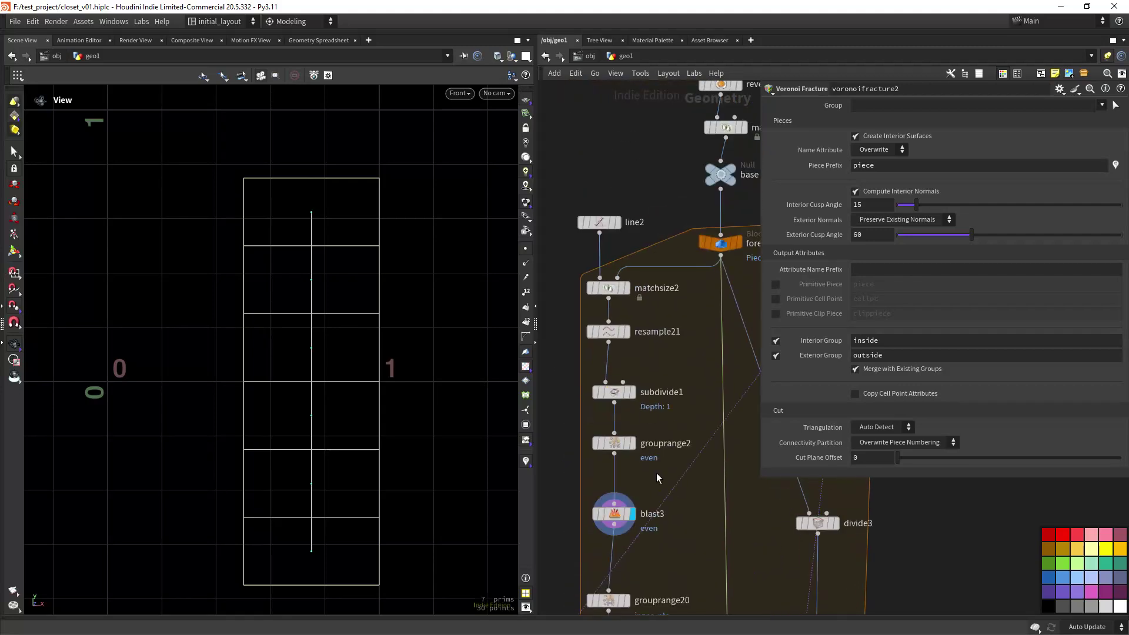
click(625, 332)
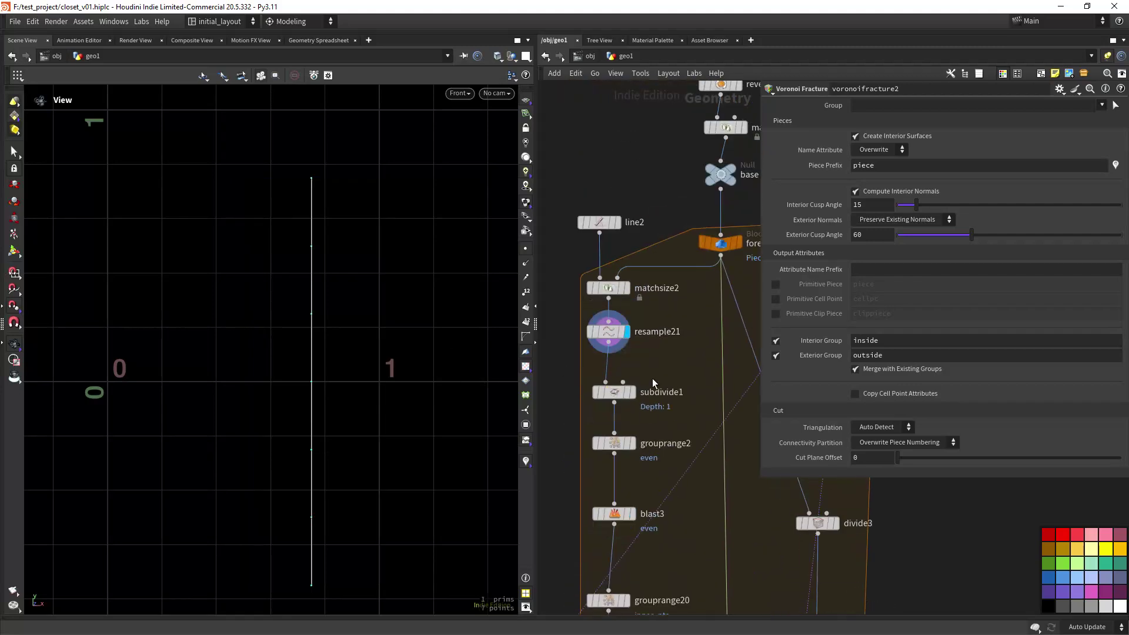
middle_drag(625, 395, 622, 360)
click(626, 357)
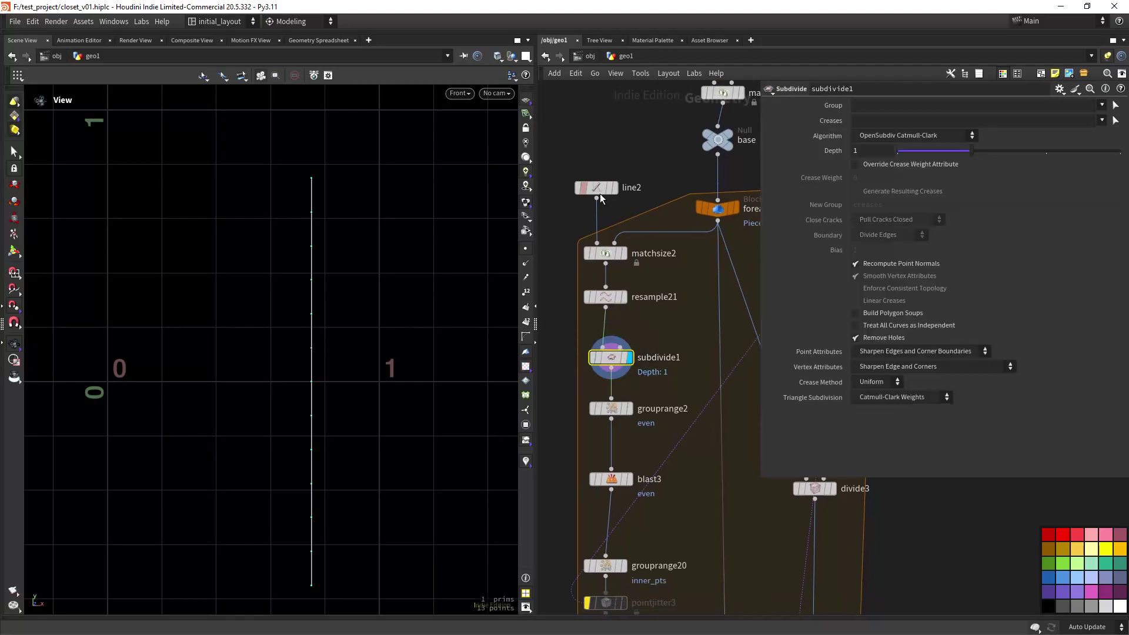
- Display grouprange2 with its parameters and the following blast3 node to compare the line's points before and after the deletion
click(600, 410)
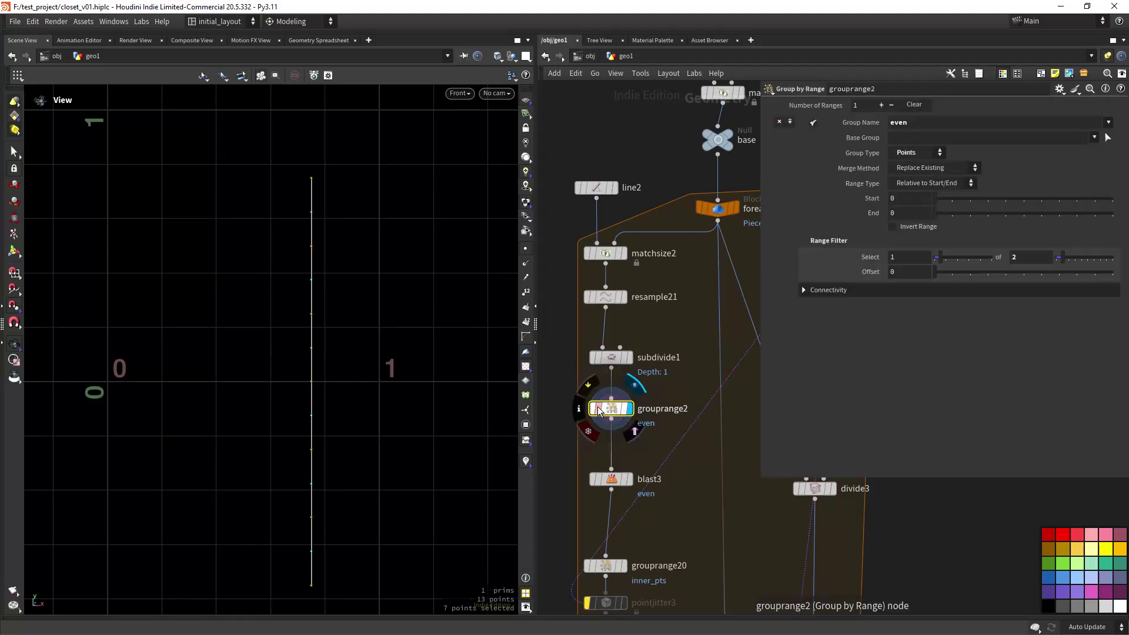
scroll(362, 307, down, 3)
scroll(303, 289, up, 3)
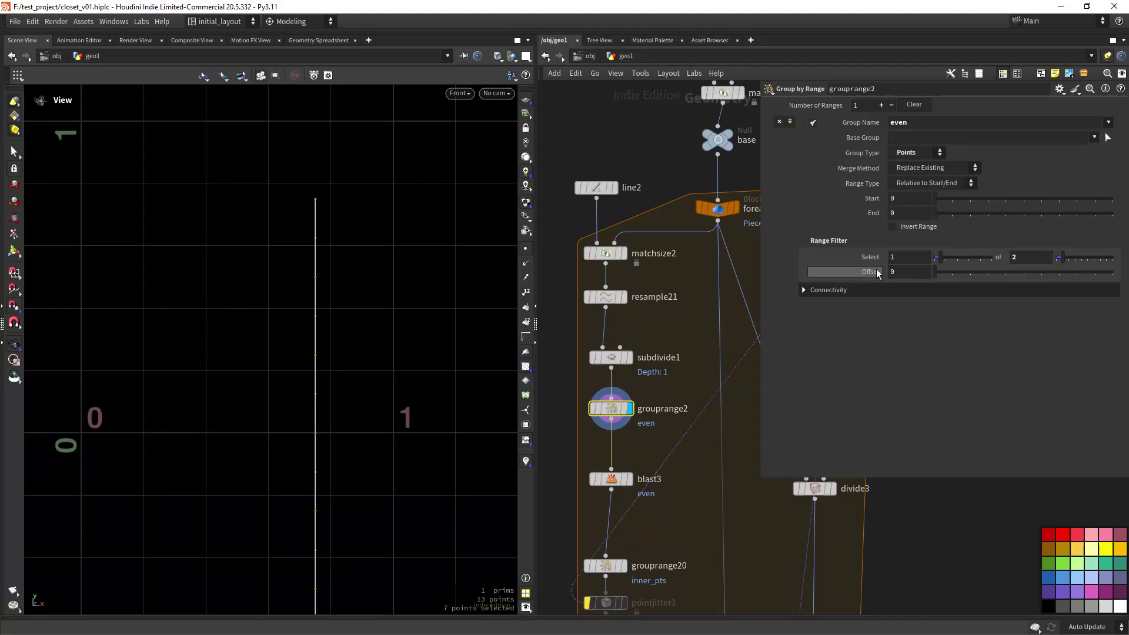
middle_drag(624, 481, 627, 394)
click(632, 392)
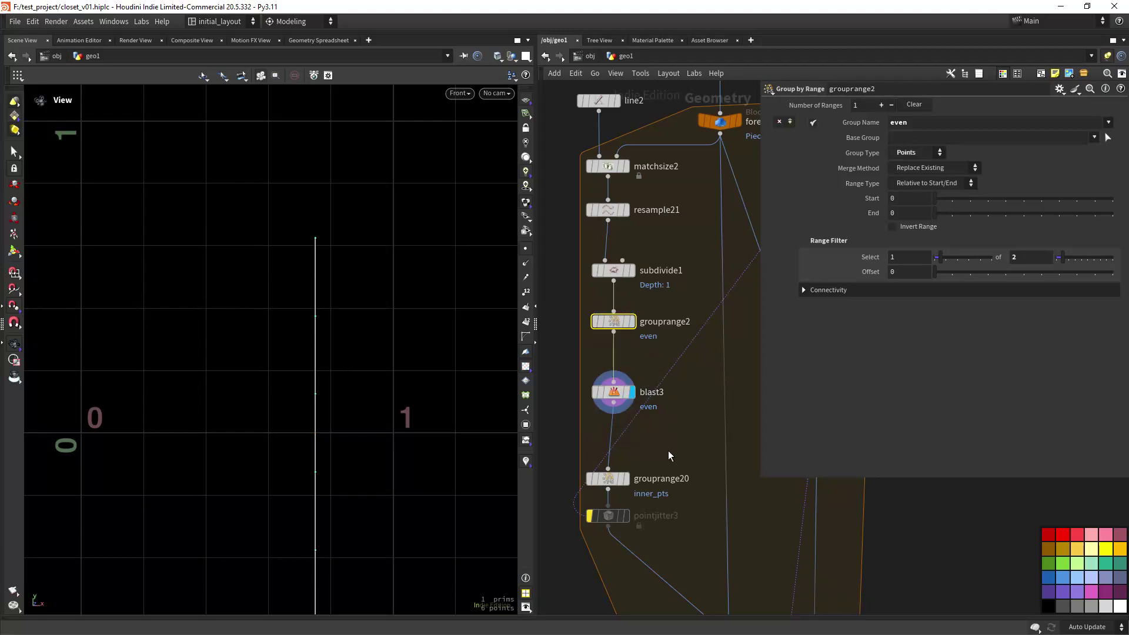
middle_drag(668, 450, 644, 343)
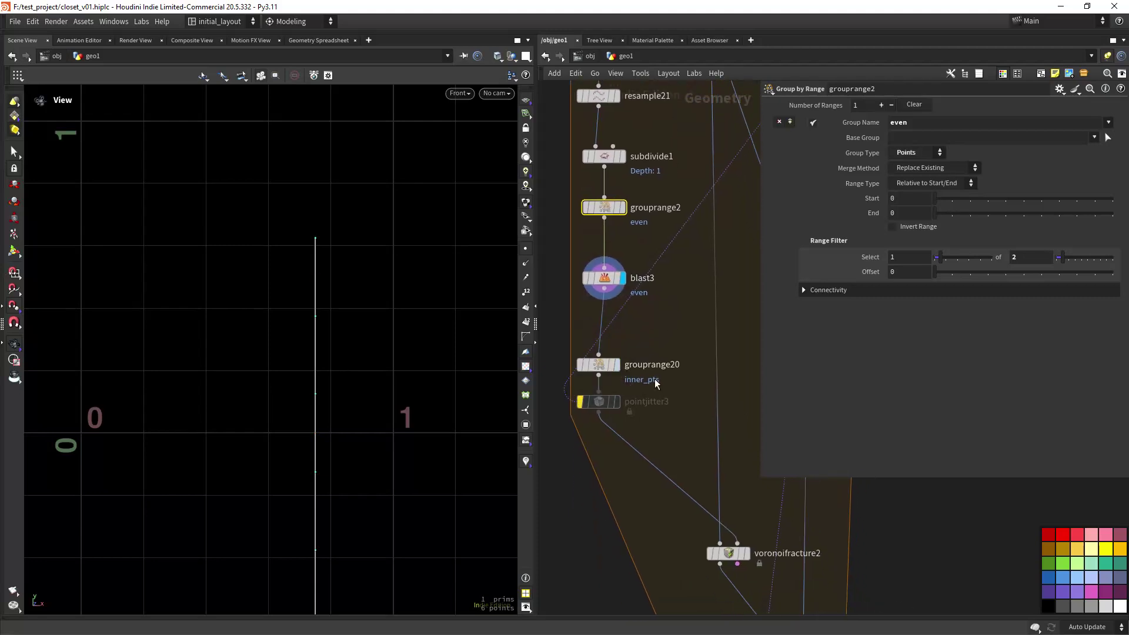
- Display voronoifracture2 to examine the panel splits produced by the remaining points
middle_drag(655, 383, 598, 253)
click(689, 422)
scroll(376, 414, down, 2)
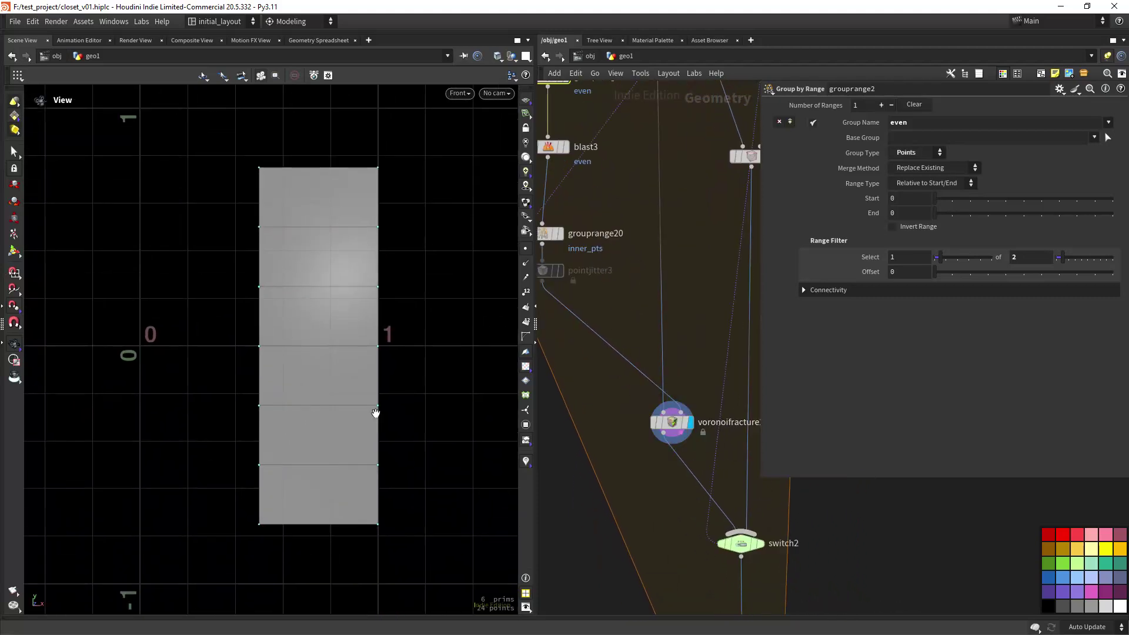
middle_drag(602, 250, 679, 398)
scroll(669, 339, up, 3)
middle_drag(668, 327, 678, 364)
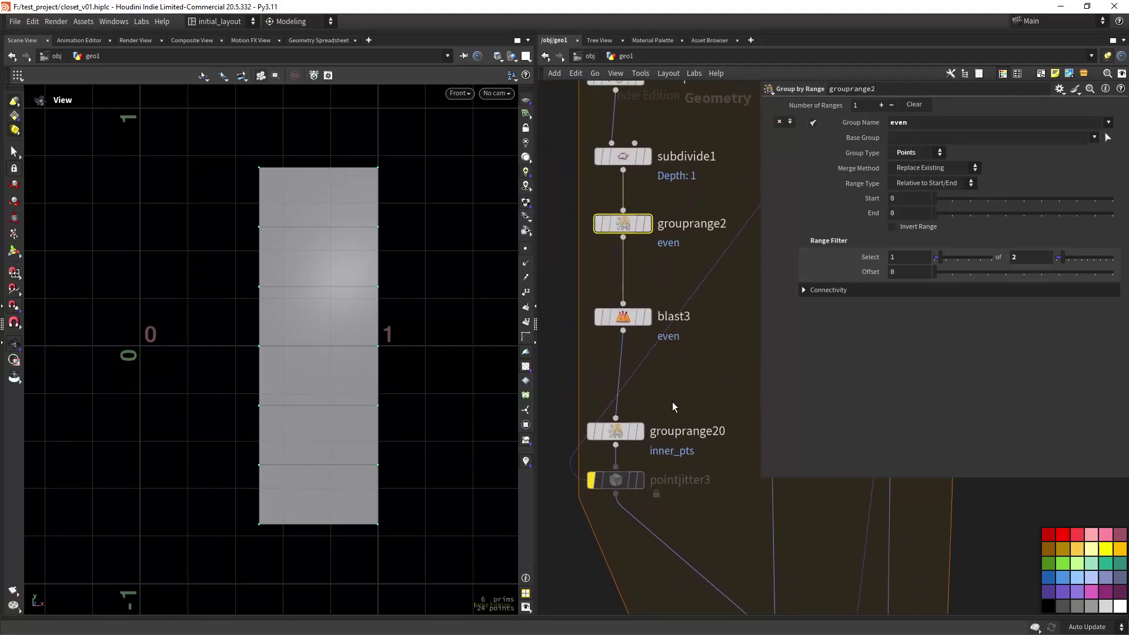
- Display grouprange20 and show its parameters to examine the inner_pts group on the line
middle_drag(672, 402, 658, 316)
mouse_move(620, 346)
click(632, 315)
click(602, 347)
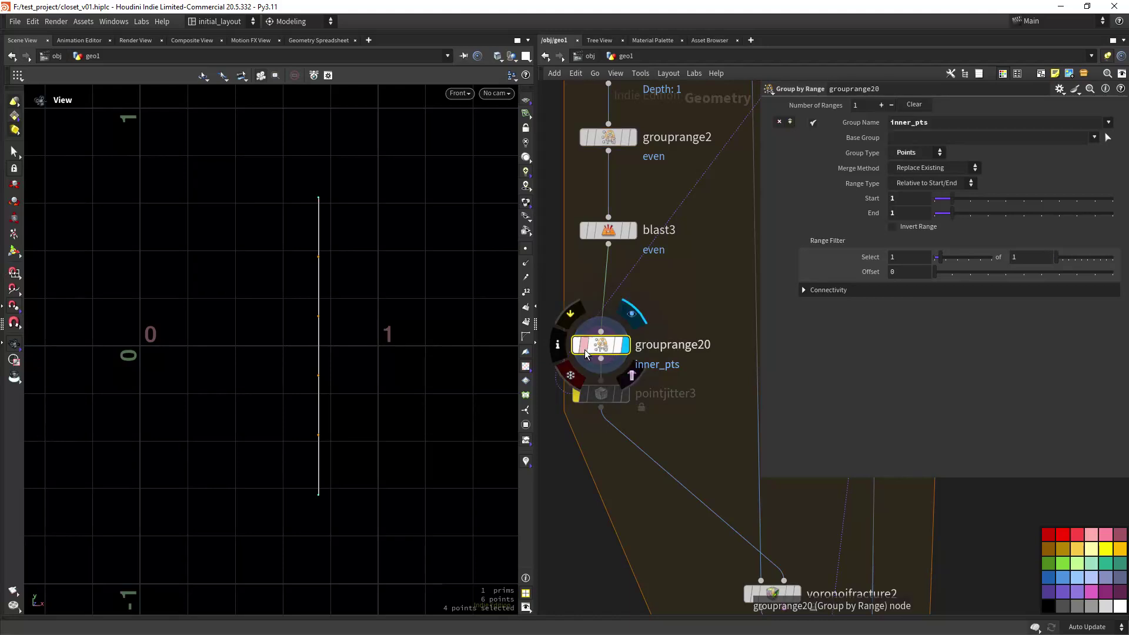
scroll(370, 362, up, 2)
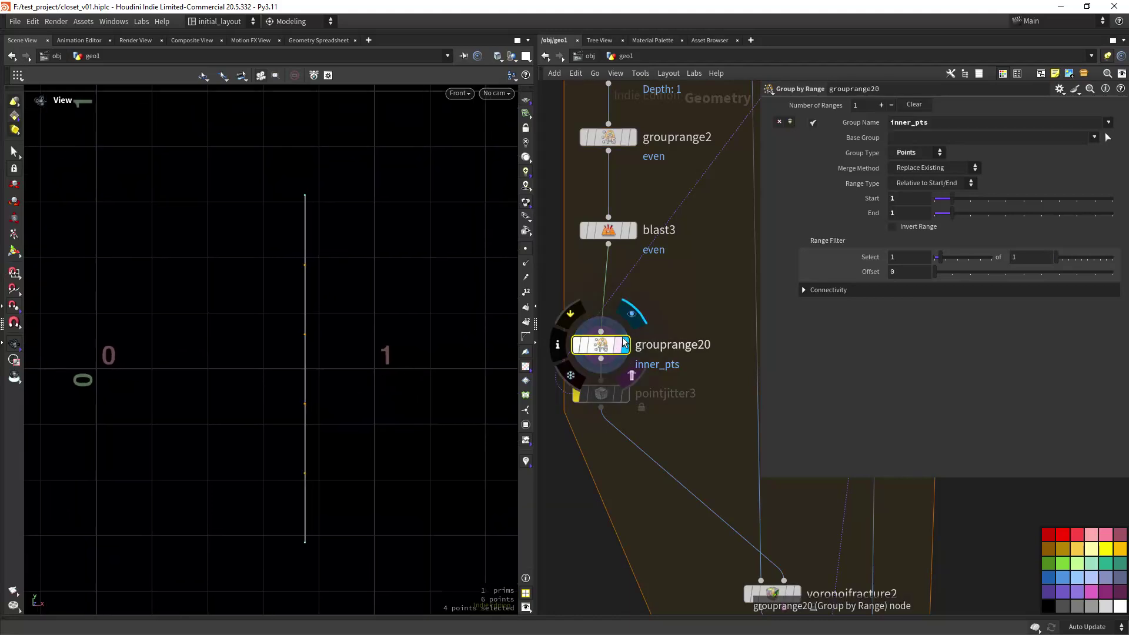
- Turn off the pointjitter3 bypass, display the node, and show its parameters
mouse_move(611, 392)
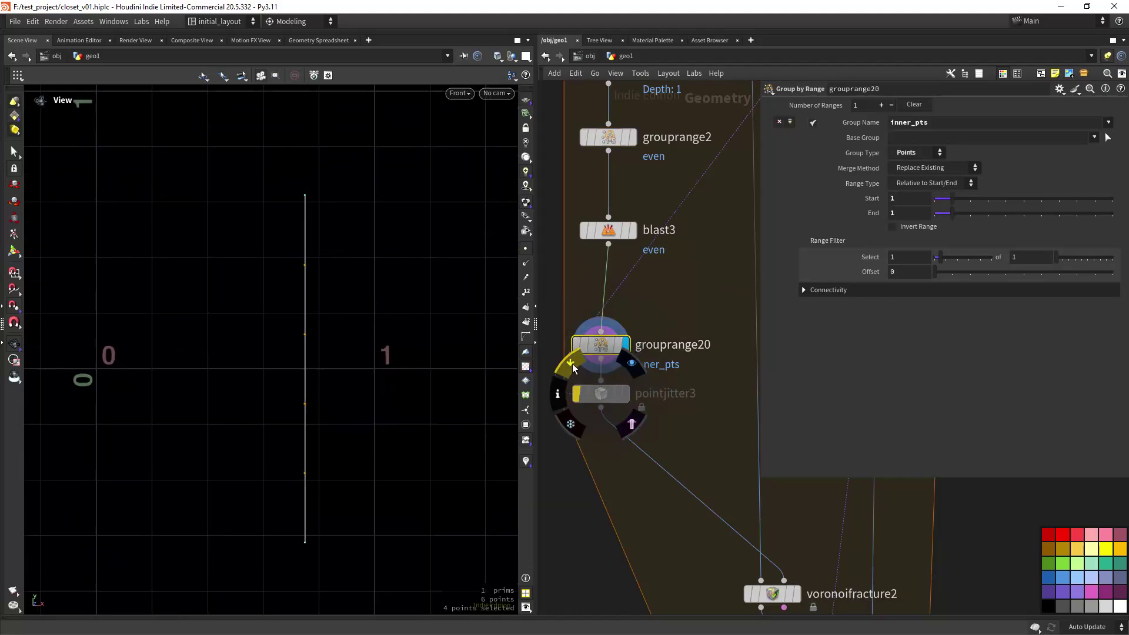
click(572, 368)
click(631, 365)
click(606, 393)
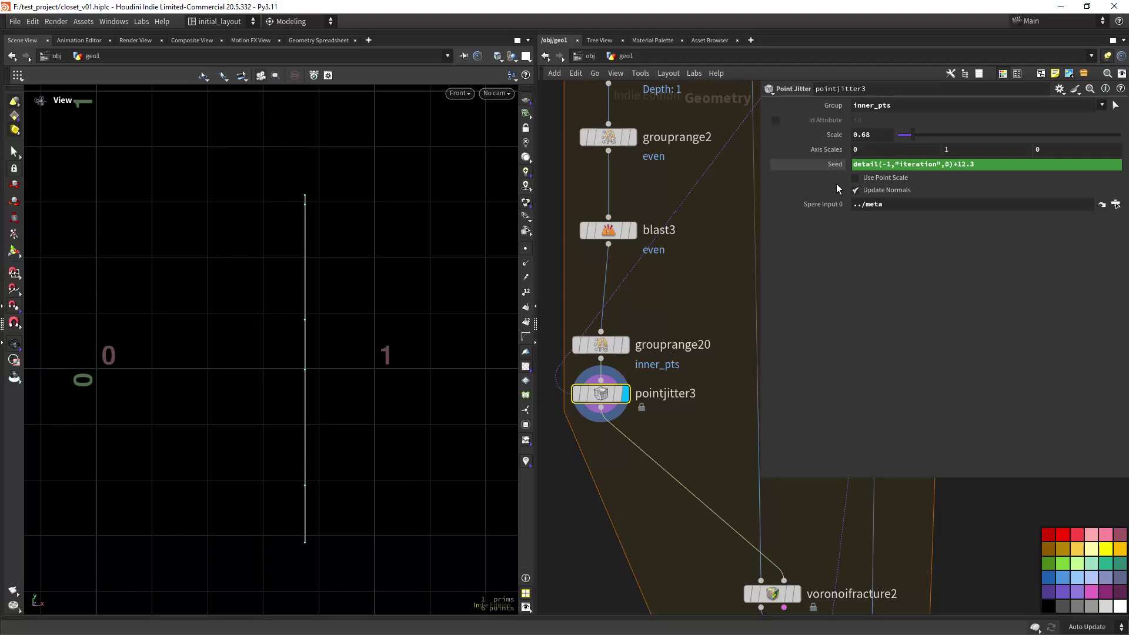
scroll(631, 354, down, 4)
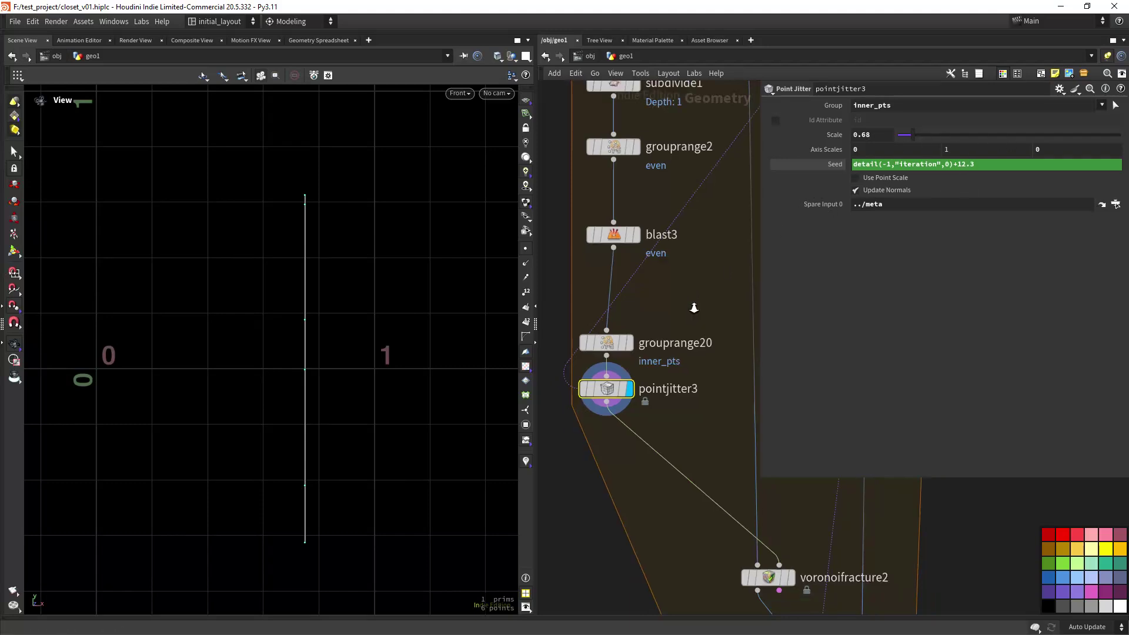
- Select the meta Block Begin node that feeds pointjitter3's seed expression and examine its Fetch Metadata parameters
middle_drag(632, 353, 623, 356)
middle_drag(697, 209, 567, 406)
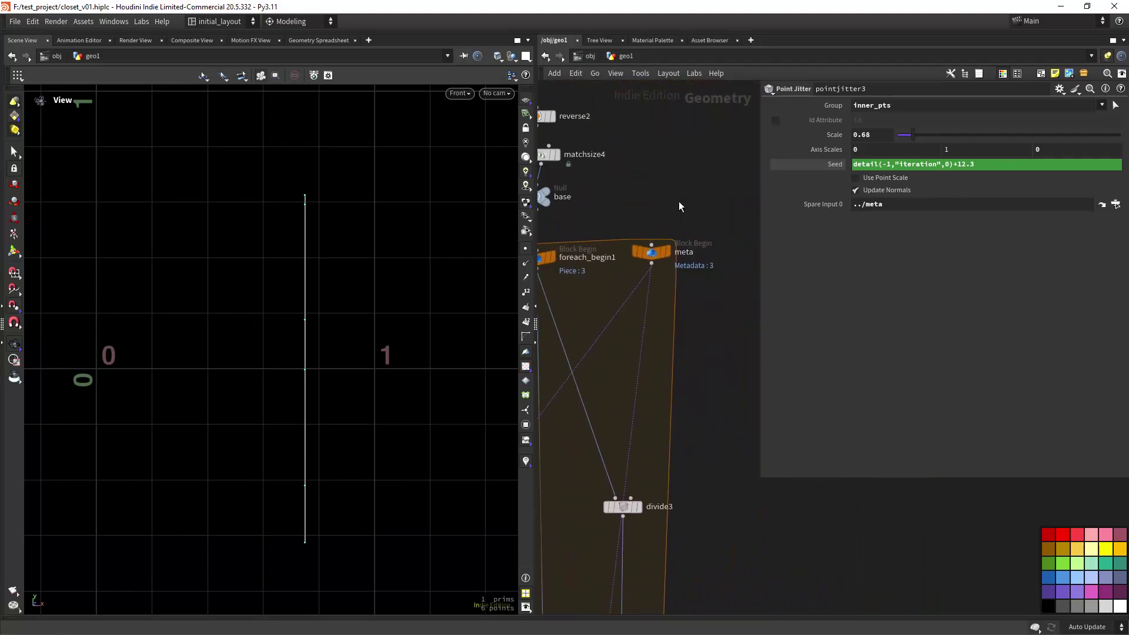
click(659, 252)
right_drag(720, 296, 679, 366)
middle_drag(679, 366, 712, 307)
middle_drag(723, 252, 682, 313)
right_drag(683, 313, 724, 281)
scroll(700, 306, up, 2)
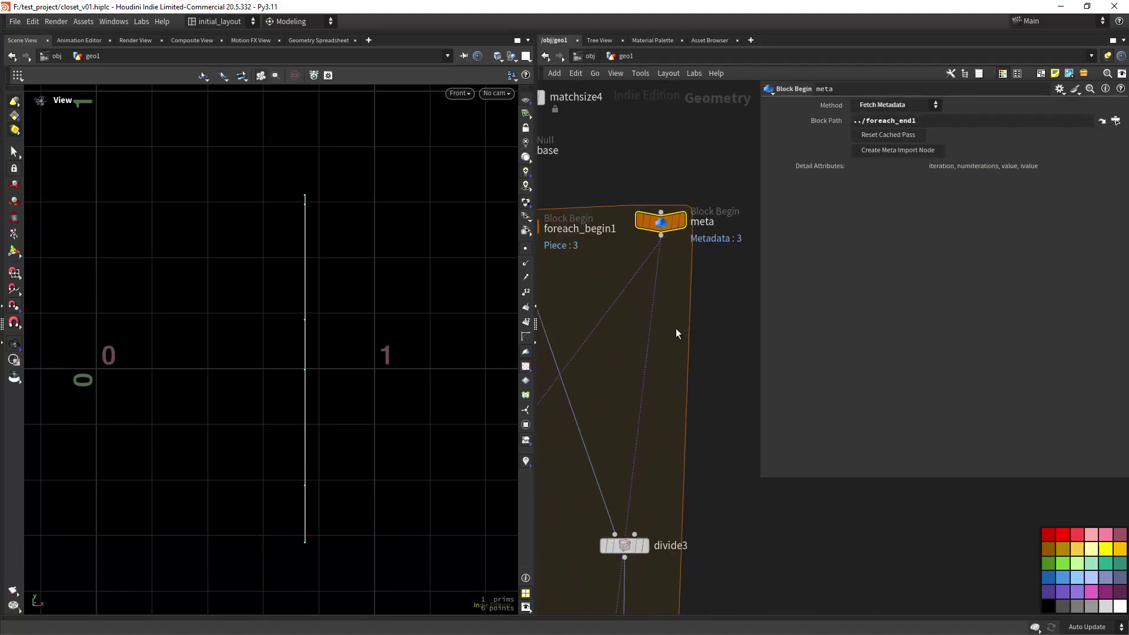
- Display voronoifracture2 to examine the panel splits made with the jittered points
scroll(653, 412, down, 5)
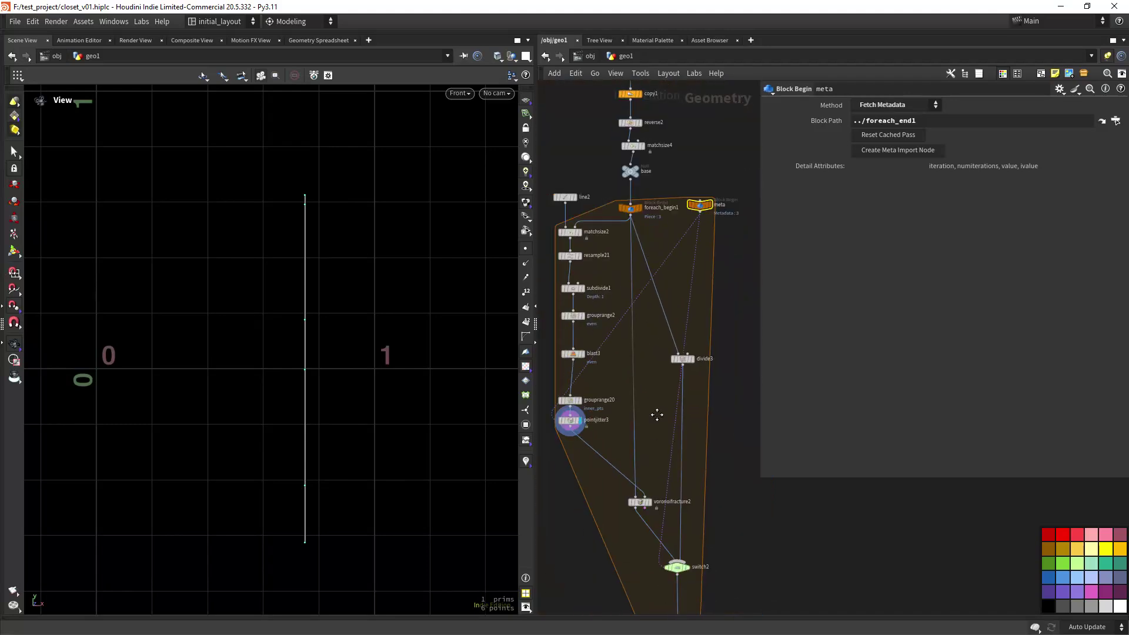
click(647, 373)
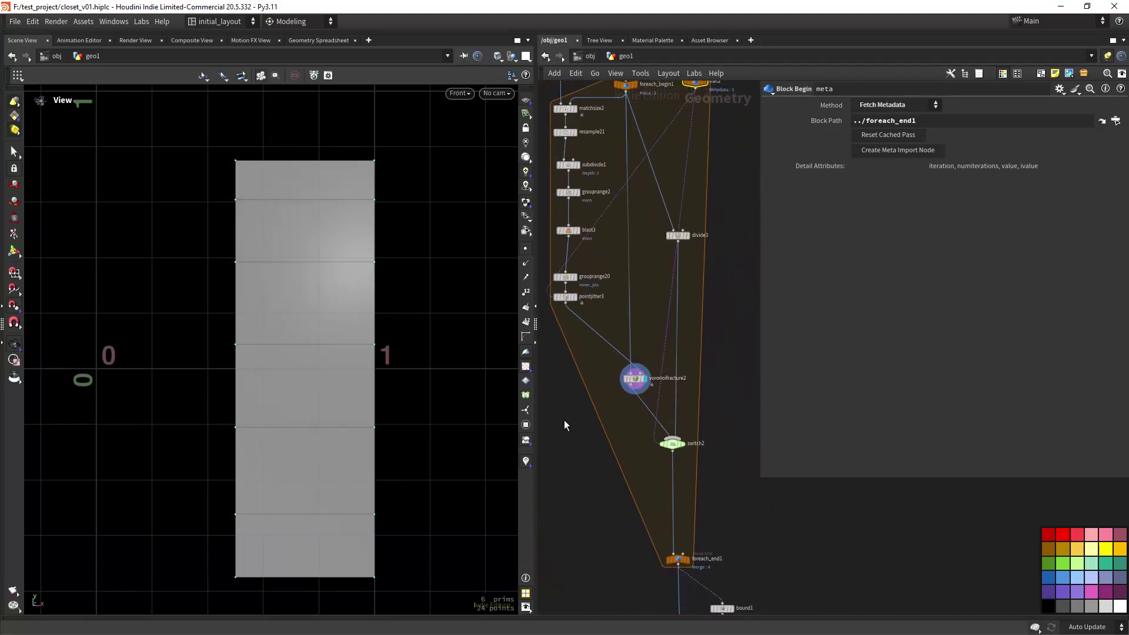
scroll(330, 440, up, 2)
scroll(404, 416, down, 2)
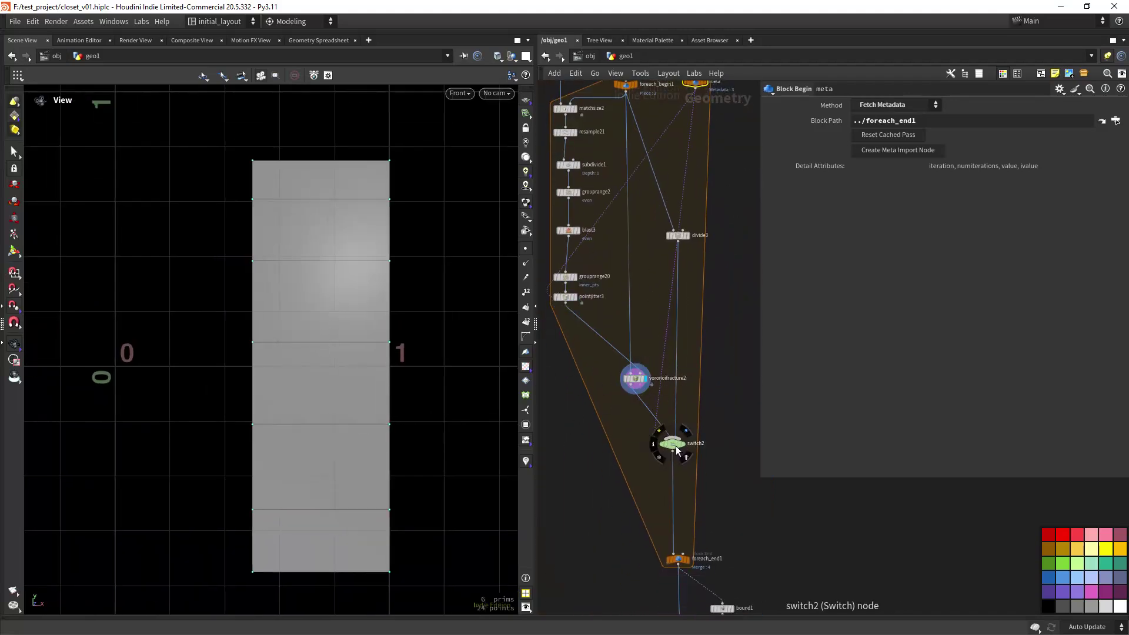
- Display switch2 and read its full Select Input expression, toggling the field to the evaluated value
click(689, 432)
click(674, 444)
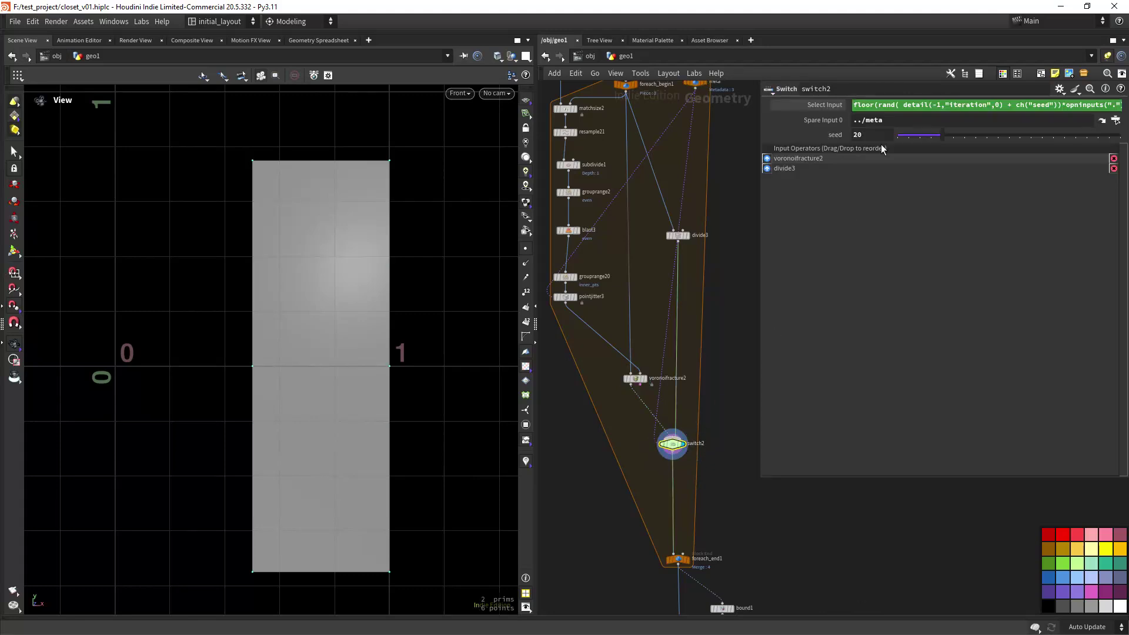
drag(760, 141, 619, 141)
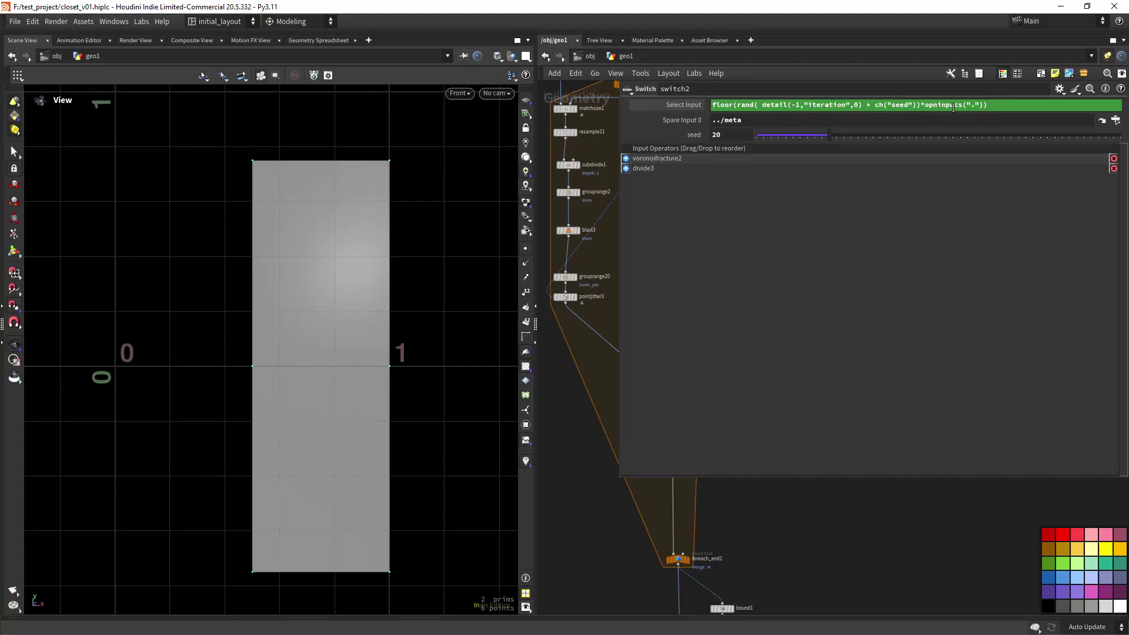
click(692, 104)
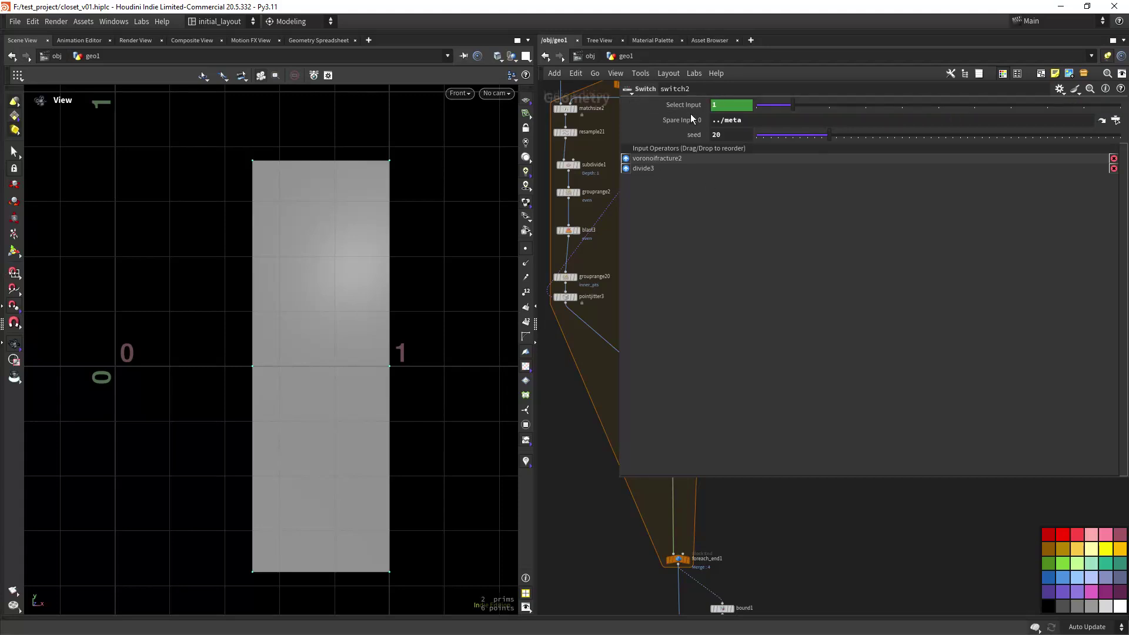
drag(617, 195, 816, 200)
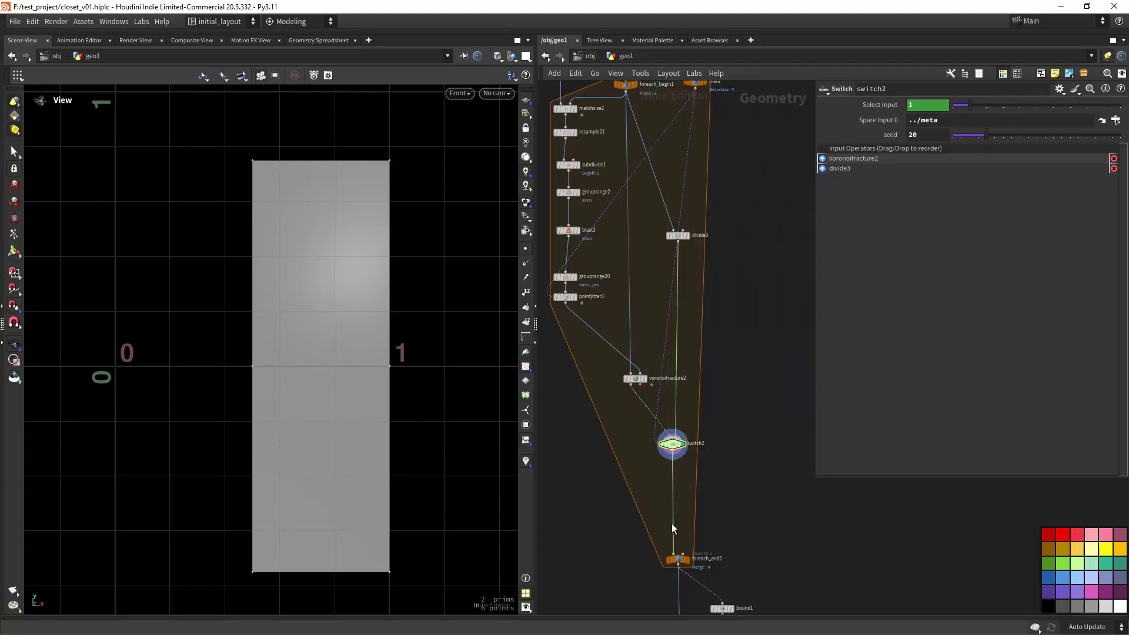
- Open foreach_end1's parameters in a floating window and turn on Single Pass
click(688, 559)
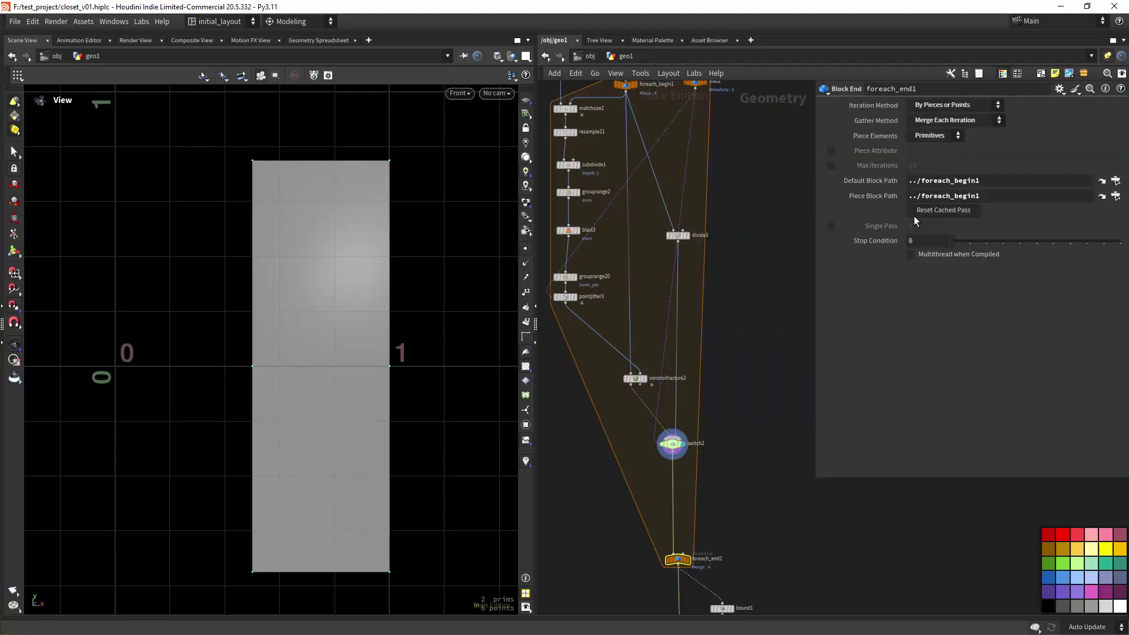
right_click(684, 561)
mouse_move(763, 454)
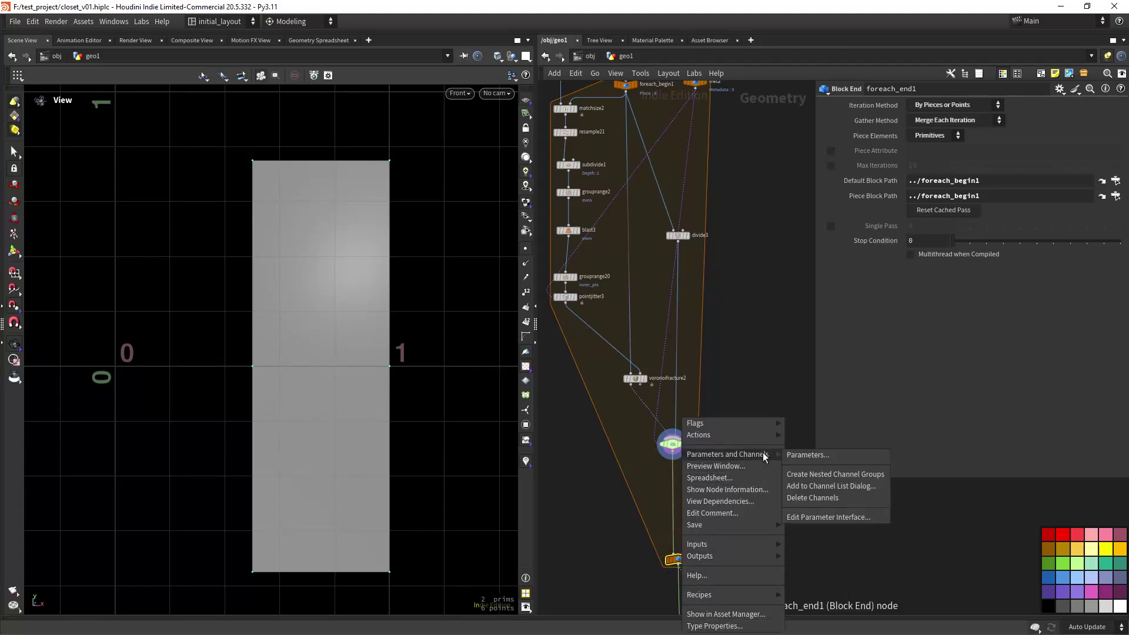
click(802, 456)
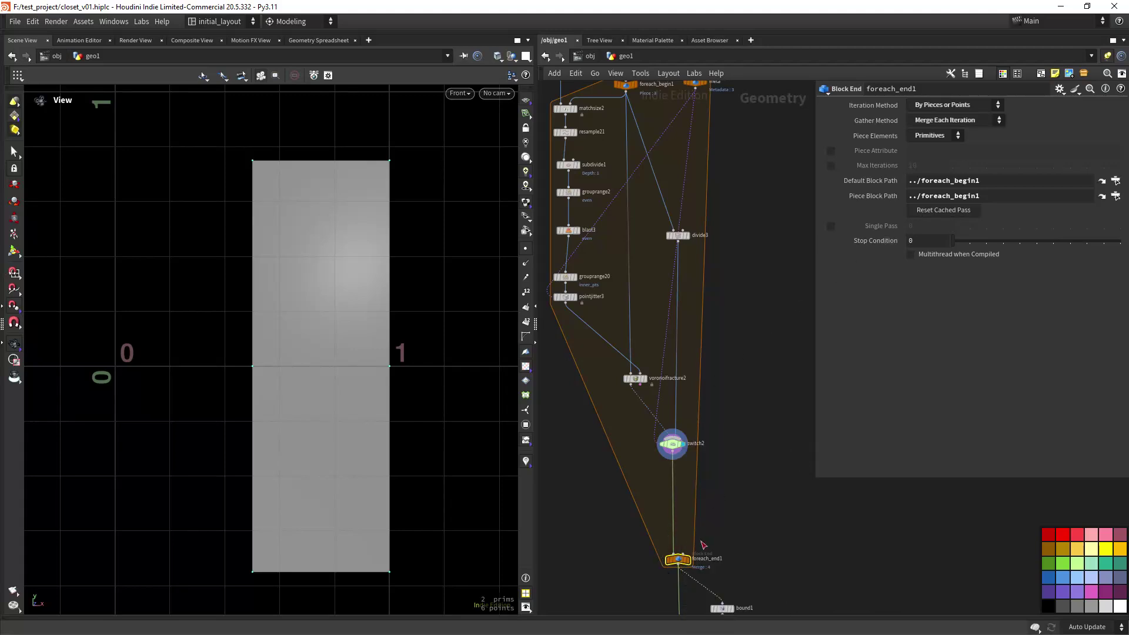
right_click(681, 562)
mouse_move(749, 455)
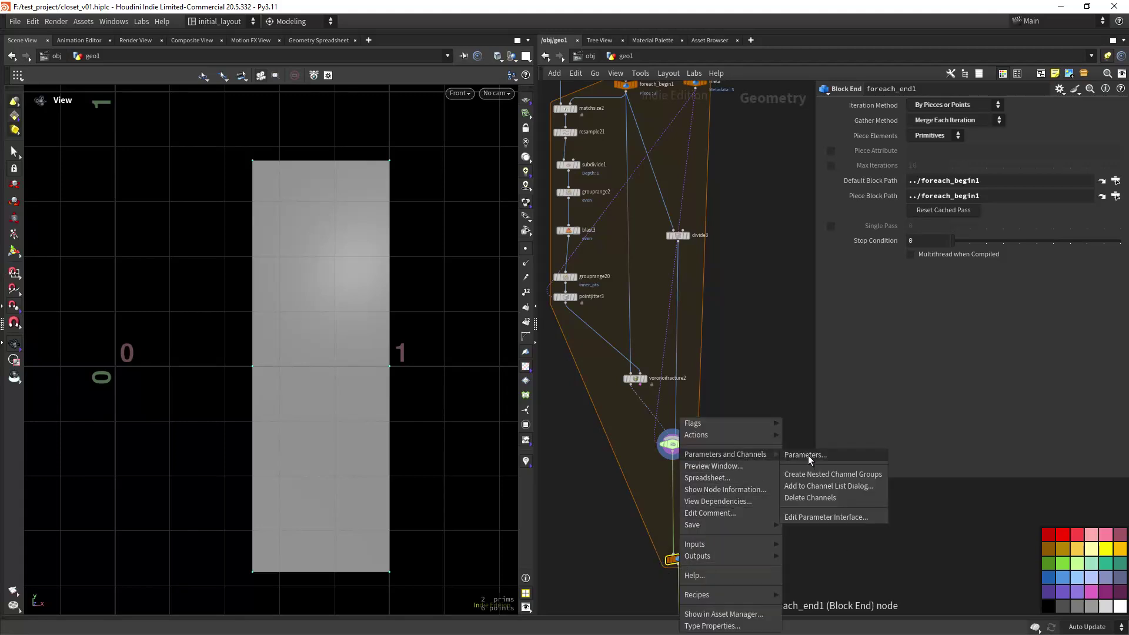
click(808, 455)
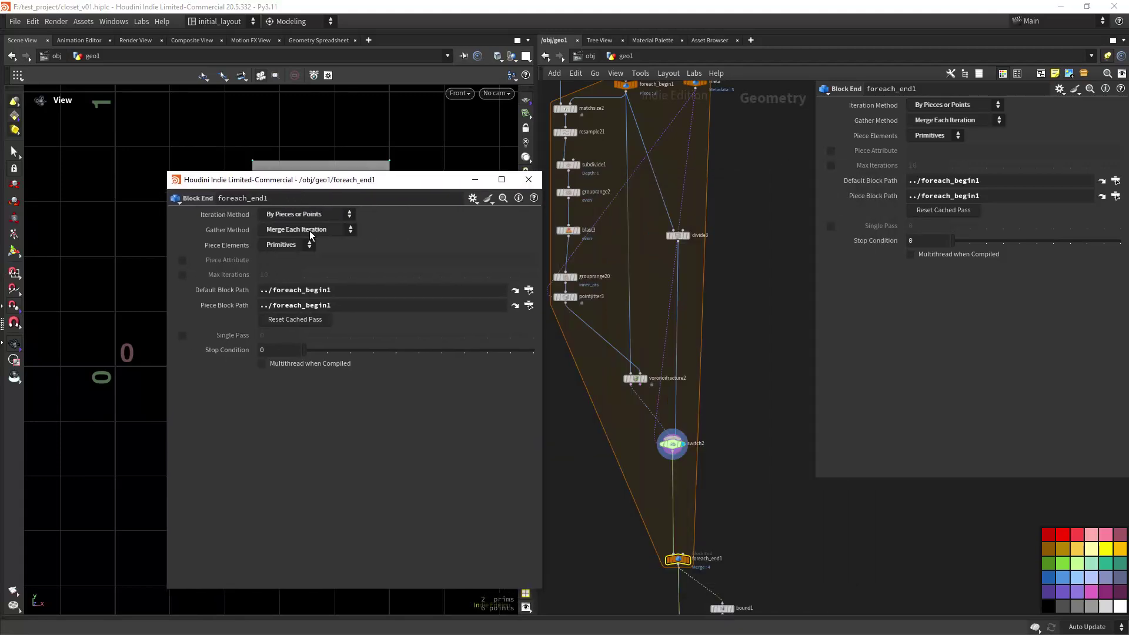
click(182, 335)
drag(376, 180, 278, 213)
- With switch2 selected, display foreach_end1, step Single Pass through 1 and 0 to compare the chosen input, and close the floating parameters
drag(626, 422, 716, 479)
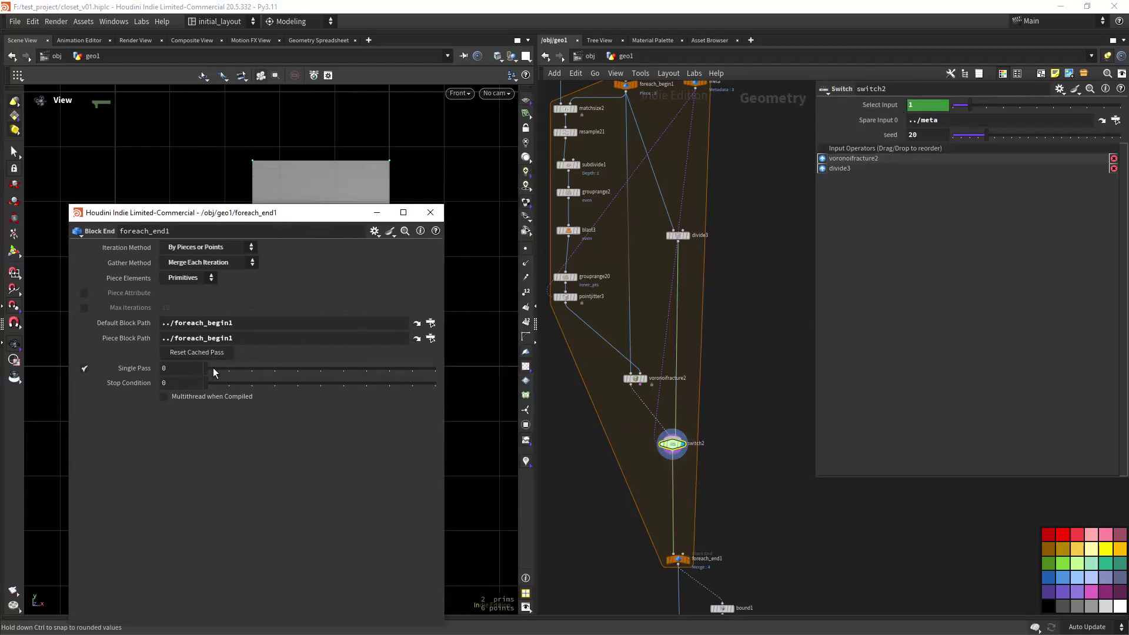
click(686, 558)
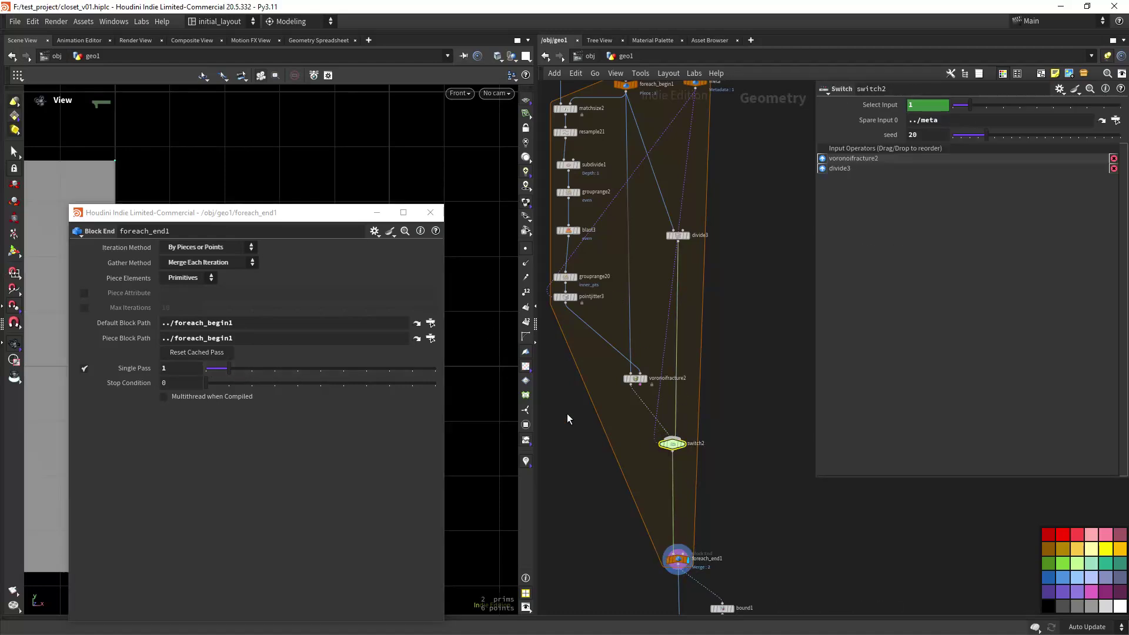
mouse_move(218, 369)
mouse_down()
mouse_move(284, 367)
mouse_move(195, 367)
mouse_move(283, 368)
mouse_move(206, 369)
mouse_up()
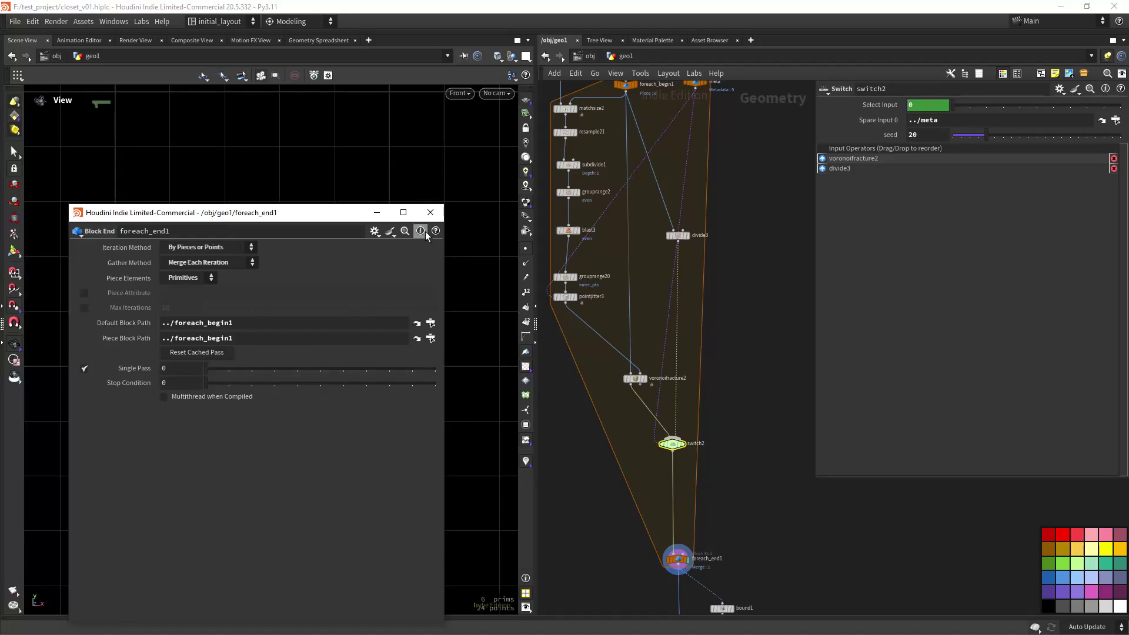
click(431, 213)
- Select foreach_end1 and turn off Single Pass so all panels are processed
middle_drag(696, 526, 711, 445)
click(693, 478)
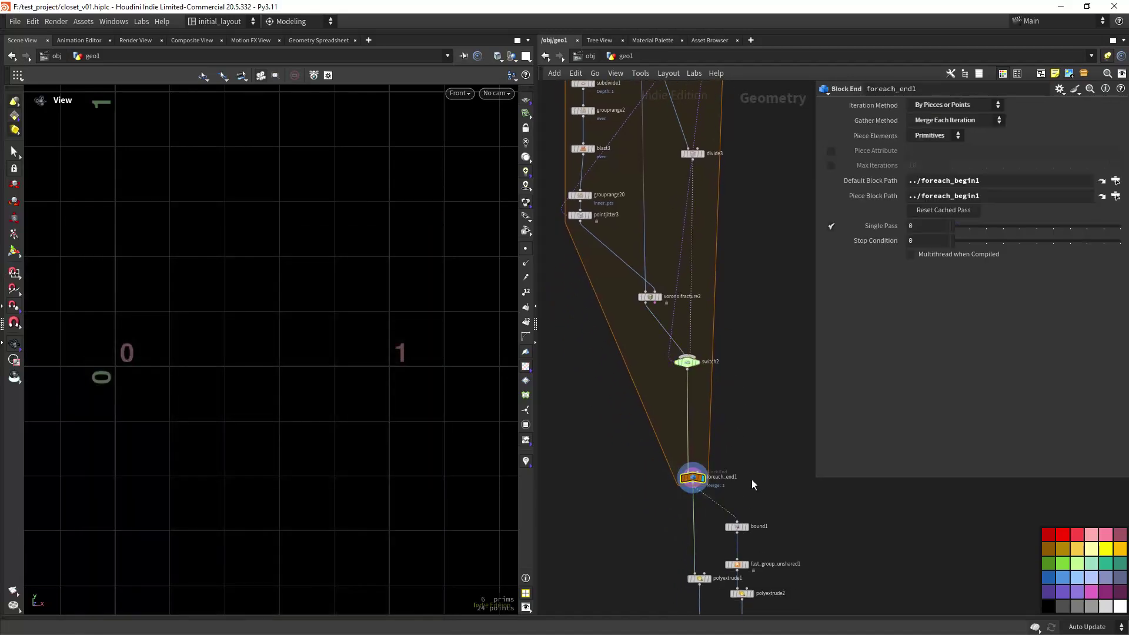
click(832, 227)
right_drag(384, 404, 307, 460)
middle_drag(307, 460, 421, 433)
middle_drag(732, 438, 719, 394)
scroll(712, 339, down, 2)
scroll(719, 393, up, 5)
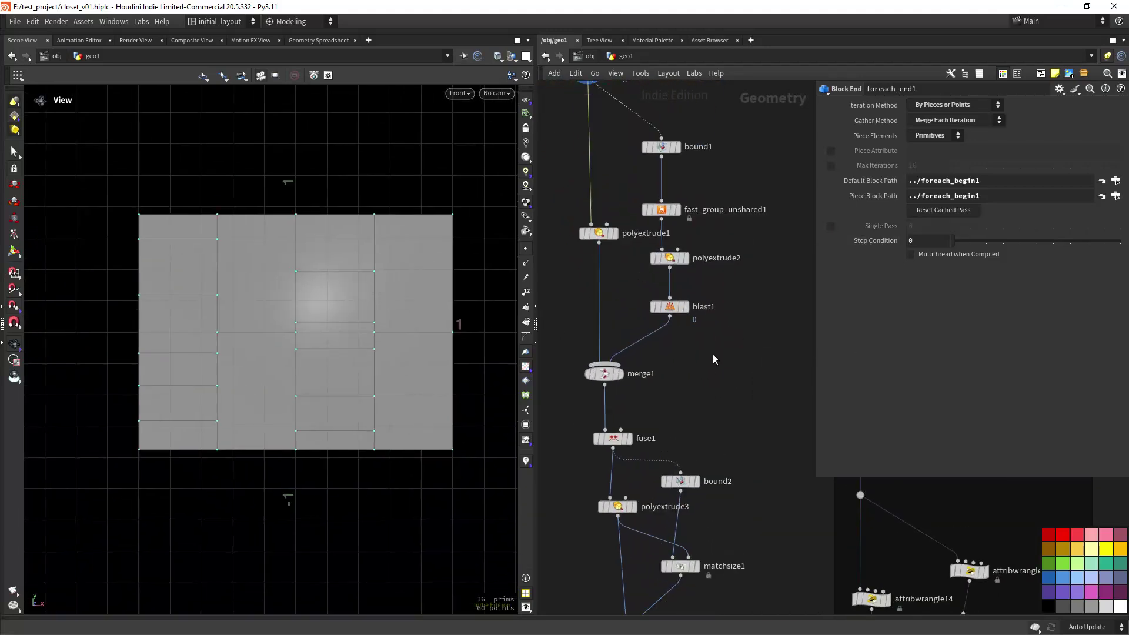
- Display merge1 to examine the combined shelf and outer frame outlines
middle_drag(713, 354, 713, 433)
click(651, 452)
scroll(418, 377, up, 2)
middle_drag(426, 355, 387, 417)
scroll(421, 386, down, 1)
middle_drag(396, 288, 387, 291)
right_drag(344, 304, 367, 320)
middle_drag(367, 321, 332, 318)
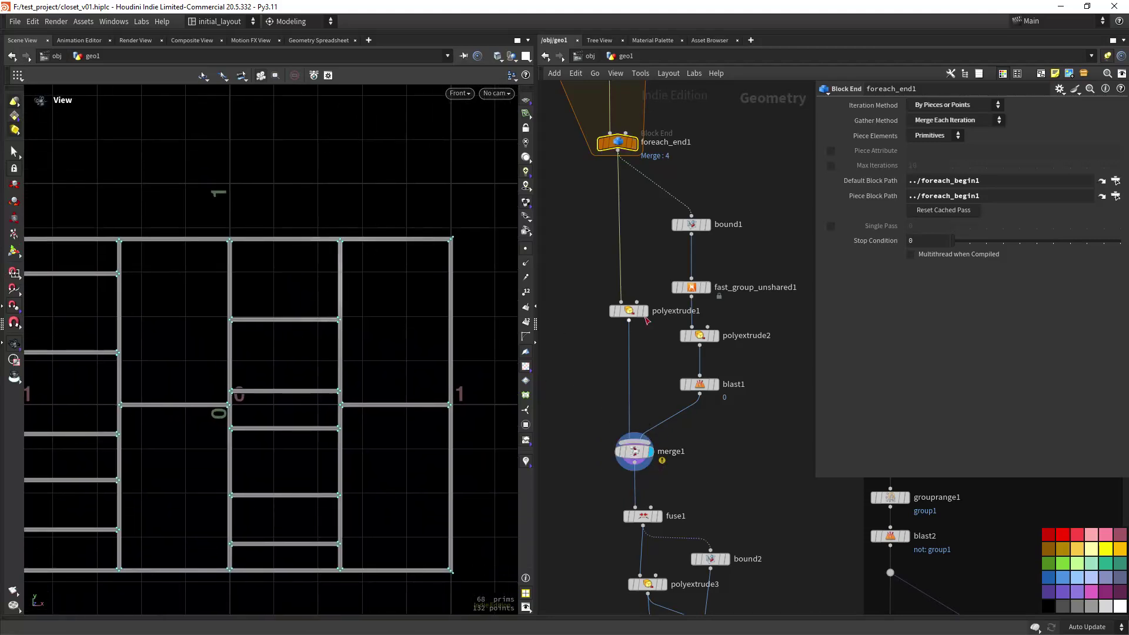
- Display bound1, polyextrude1 with its parameters, and merge1 in turn to compare the border with the inset shelf frames
click(709, 224)
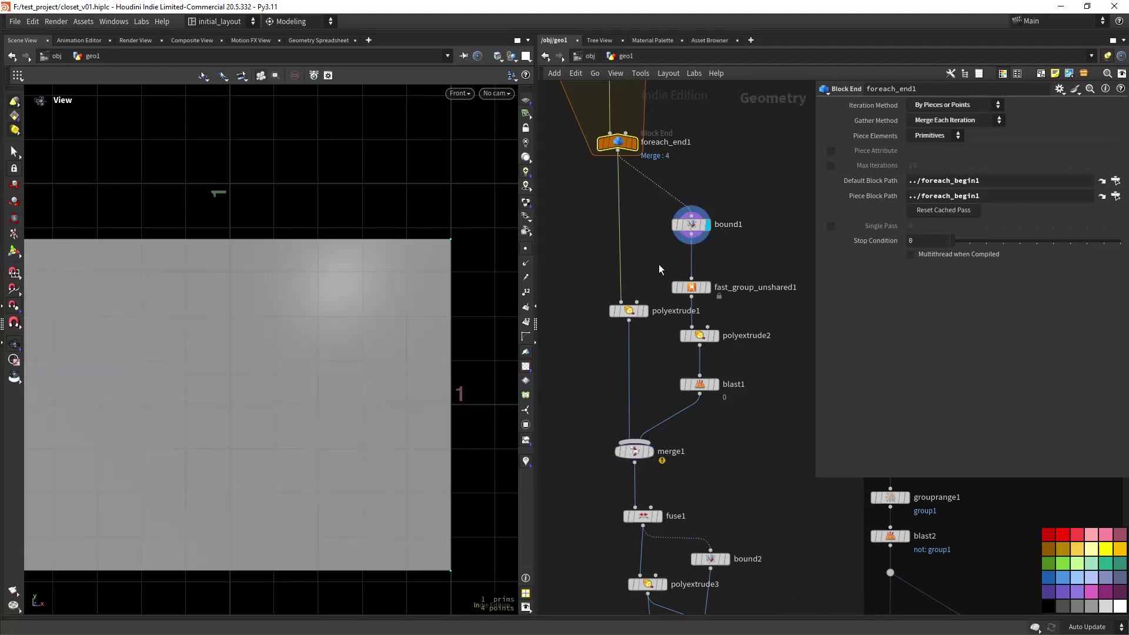
click(645, 311)
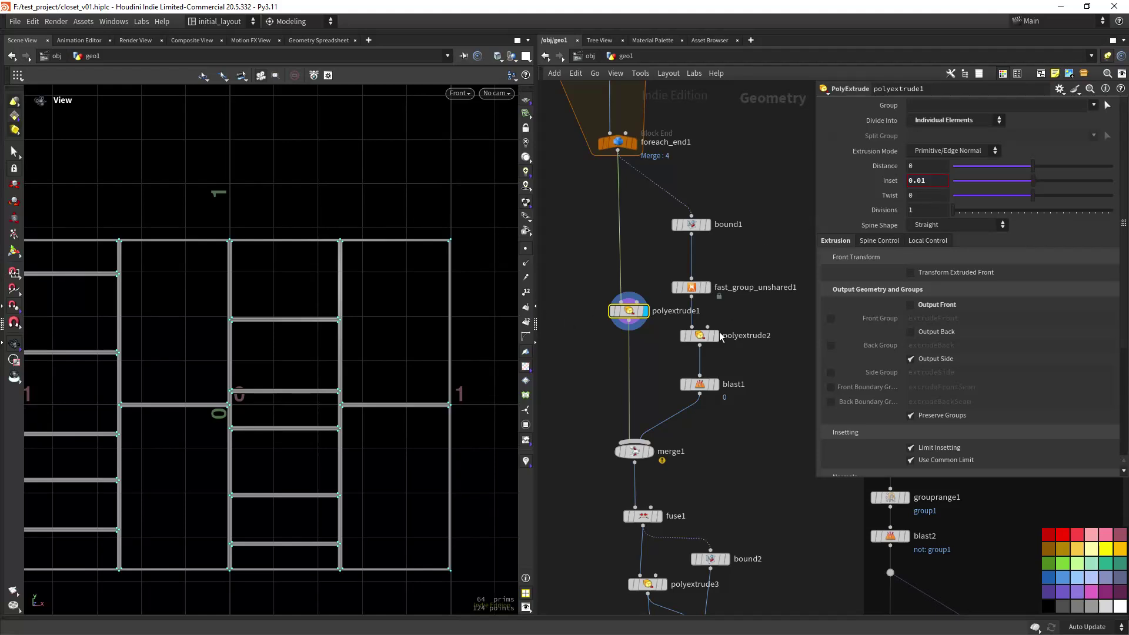
click(651, 451)
scroll(404, 479, down, 2)
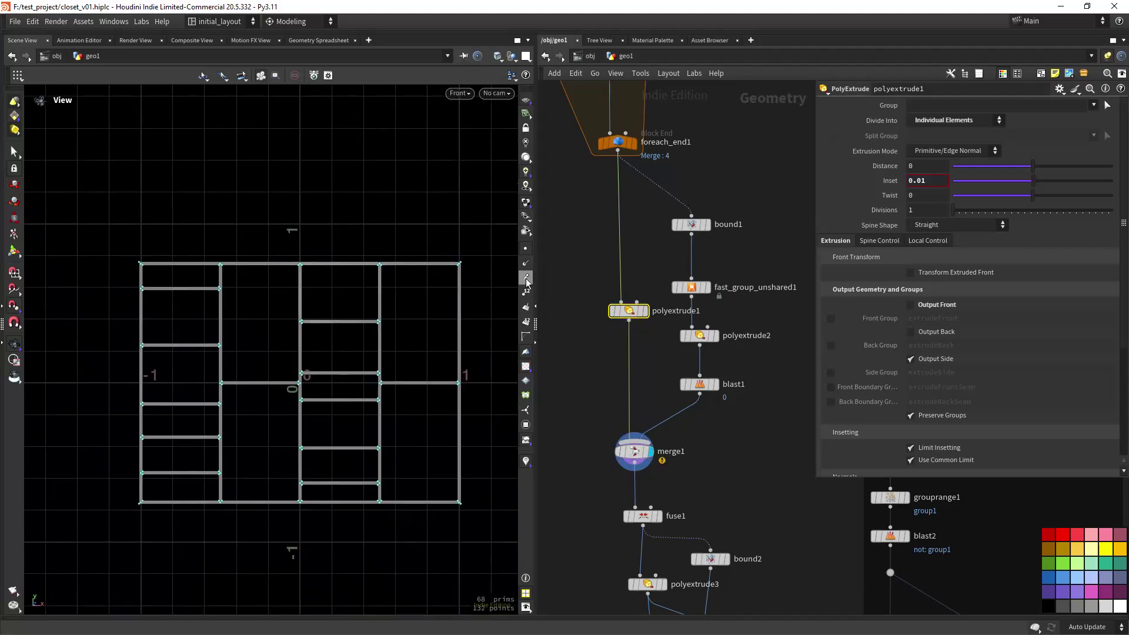
scroll(415, 359, up, 1)
middle_drag(400, 419, 389, 397)
- Display fuse1 and polyextrude3 in turn, examine the extruded closet in perspective, and show polyextrude3's parameters
middle_drag(720, 463, 705, 322)
click(643, 375)
middle_drag(655, 420, 656, 391)
click(648, 413)
alt+drag(330, 353, 359, 351)
scroll(359, 351, down, 3)
middle_drag(358, 376, 382, 446)
click(628, 414)
- Display bound2, matchsize1 and merge2 in turn to examine how the back panel is fitted to the closet
middle_drag(612, 488, 601, 482)
click(700, 382)
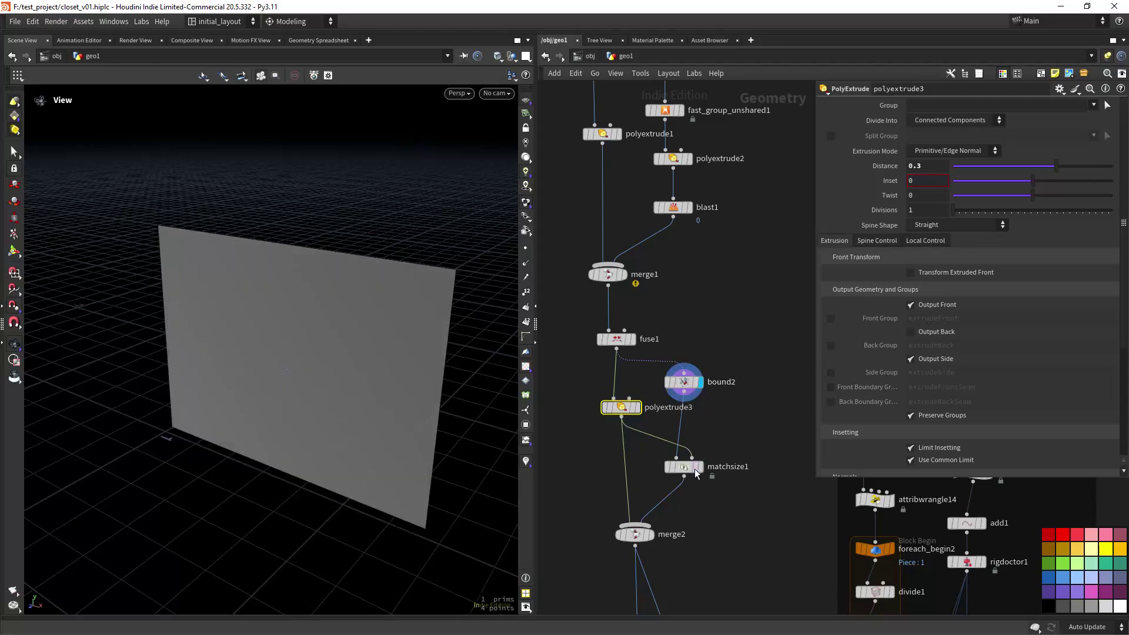
click(699, 467)
drag(397, 342, 441, 352)
click(656, 517)
alt+drag(378, 433, 406, 492)
alt+drag(307, 404, 361, 392)
- Compare the door branch with the start of the network and display the base null to examine the source panels
scroll(665, 332, down, 6)
middle_drag(705, 438, 610, 489)
scroll(719, 335, up, 6)
middle_drag(608, 264, 700, 294)
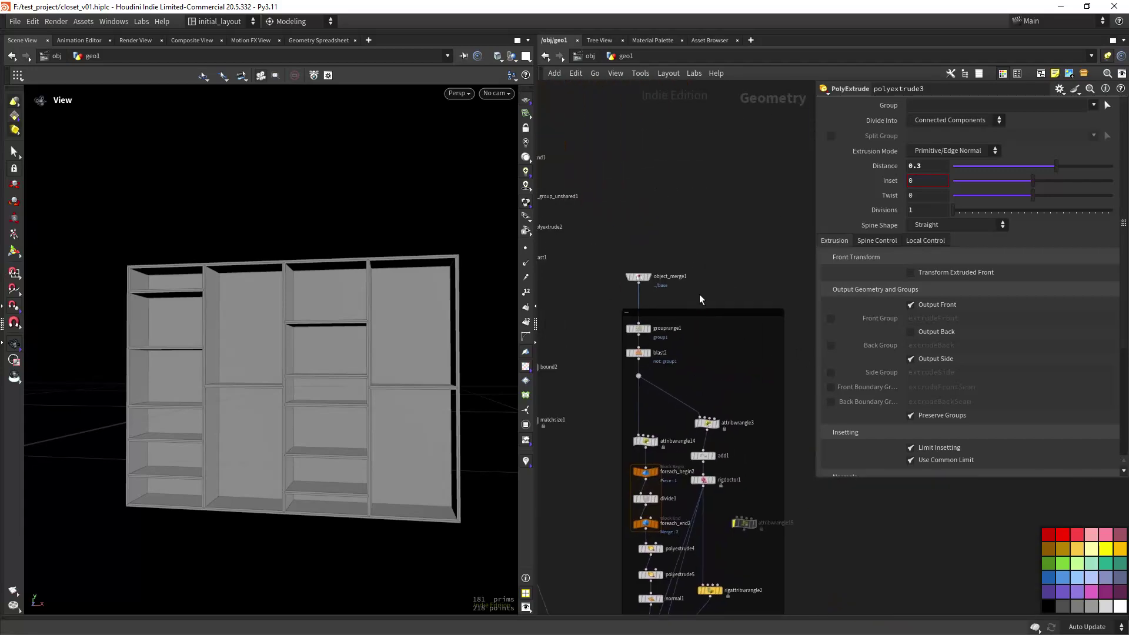
alt+drag(408, 360, 430, 342)
middle_drag(714, 301, 714, 253)
scroll(684, 296, up, 1)
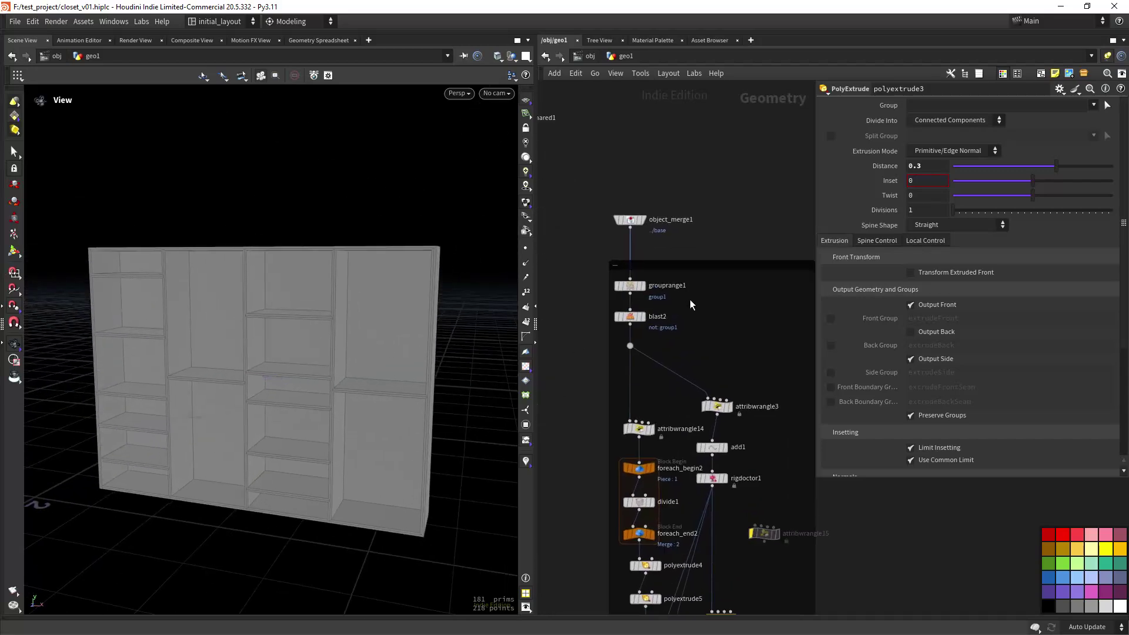
middle_drag(761, 306, 822, 492)
scroll(656, 211, down, 4)
middle_drag(647, 191, 705, 510)
scroll(647, 265, up, 5)
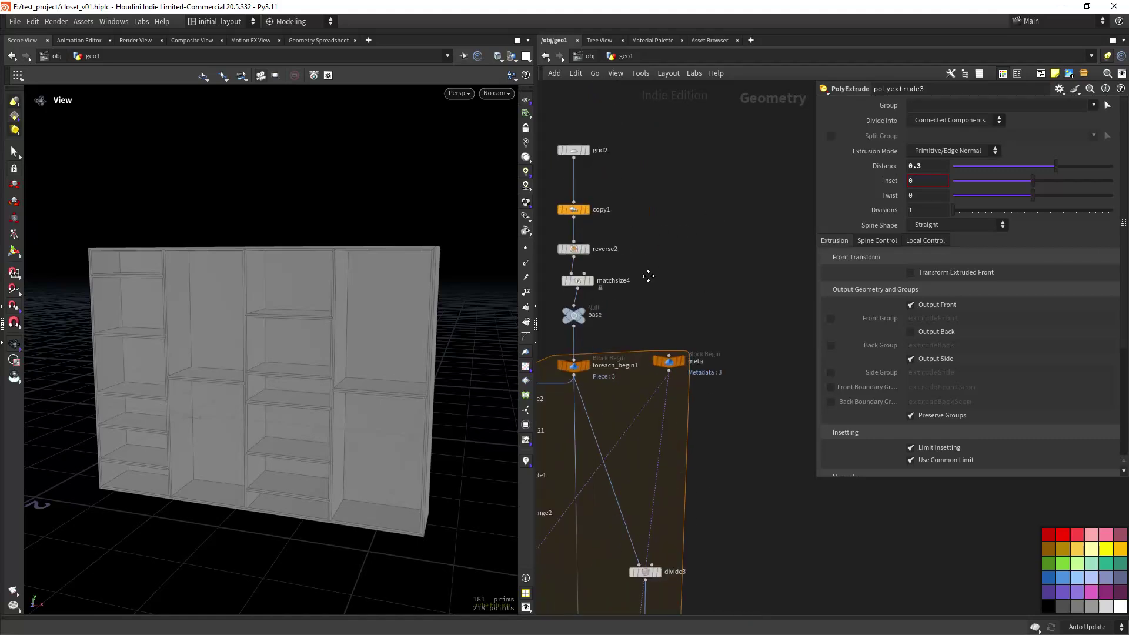
click(619, 317)
scroll(421, 411, down, 1)
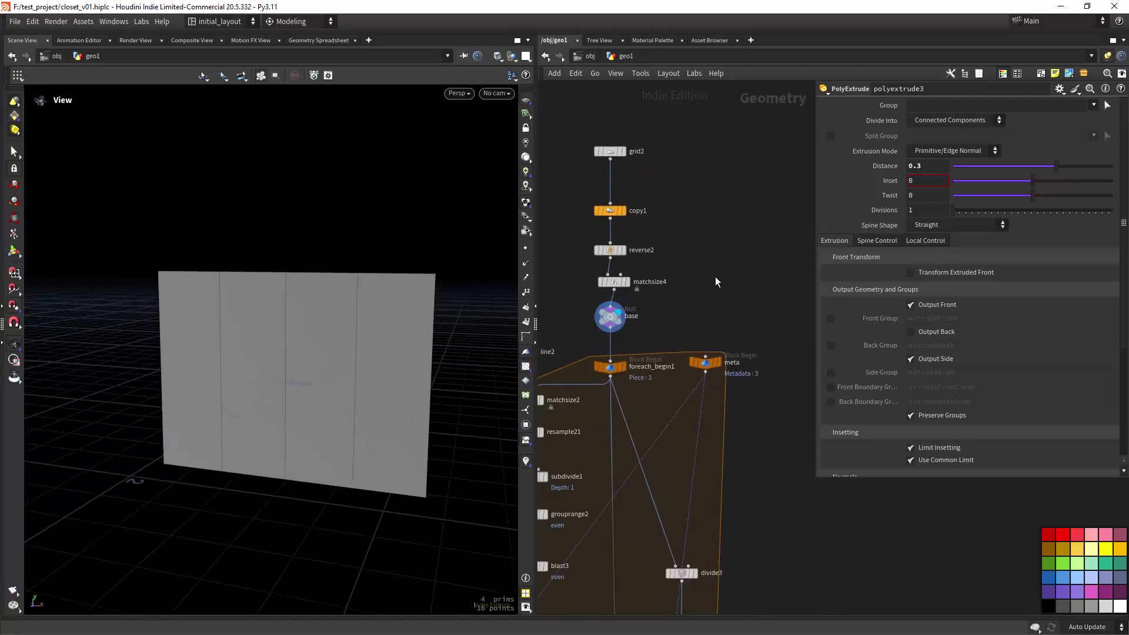
- Display object_merge1 at the start of the door branch to examine the panels referenced from base
scroll(716, 278, down, 5)
middle_drag(824, 522, 683, 253)
scroll(655, 300, up, 6)
scroll(637, 328, down, 5)
scroll(683, 253, down, 2)
key(Tab)
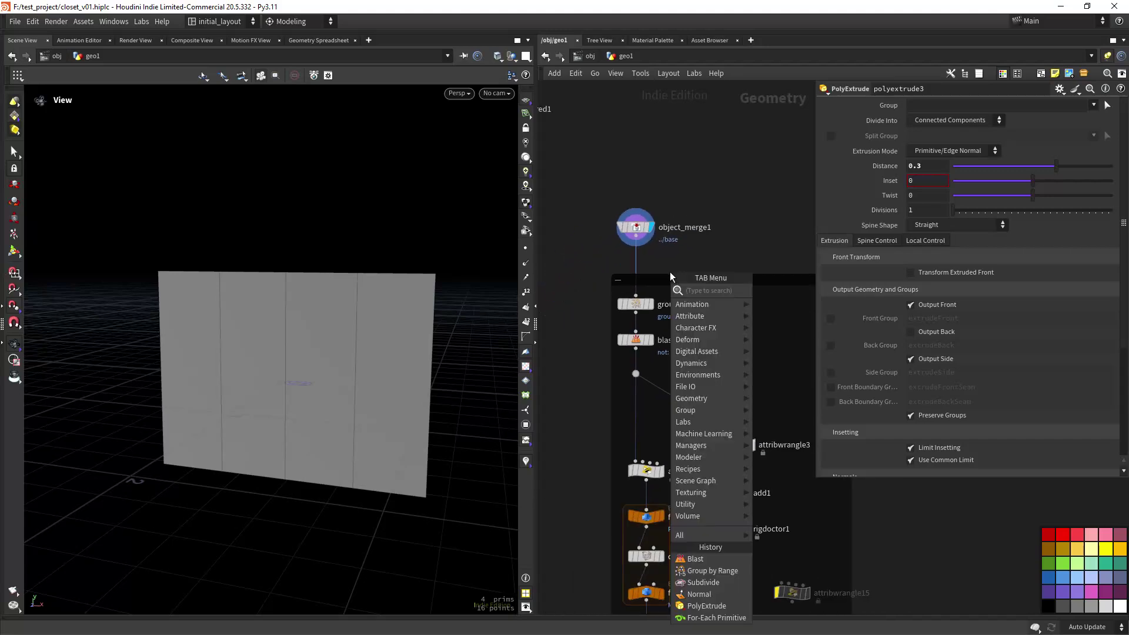
click(489, 352)
scroll(471, 376, down, 1)
middle_drag(668, 308, 679, 300)
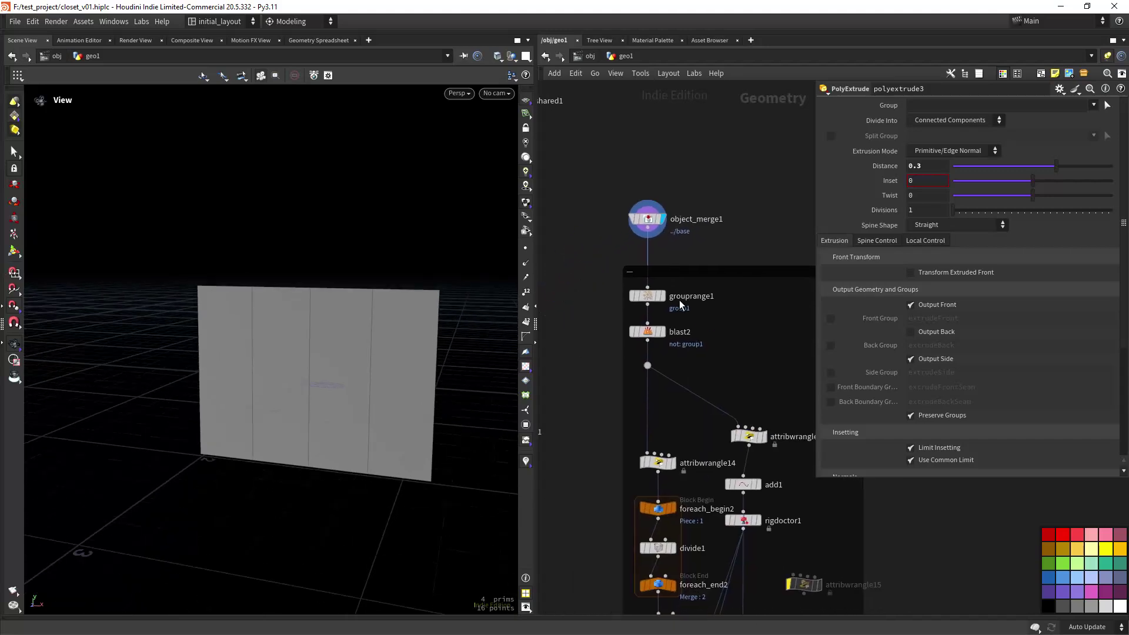
- Display grouprange1 and examine its group1 range with the End expression nprims(0)/2
click(663, 296)
click(650, 296)
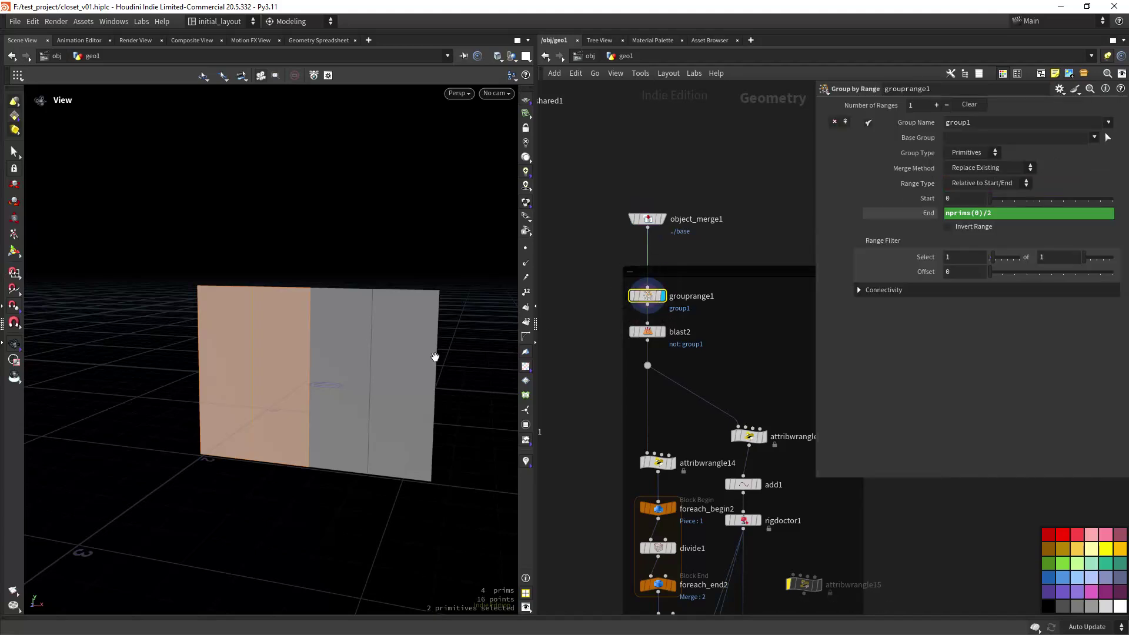
scroll(349, 394, up, 2)
drag(349, 394, 369, 400)
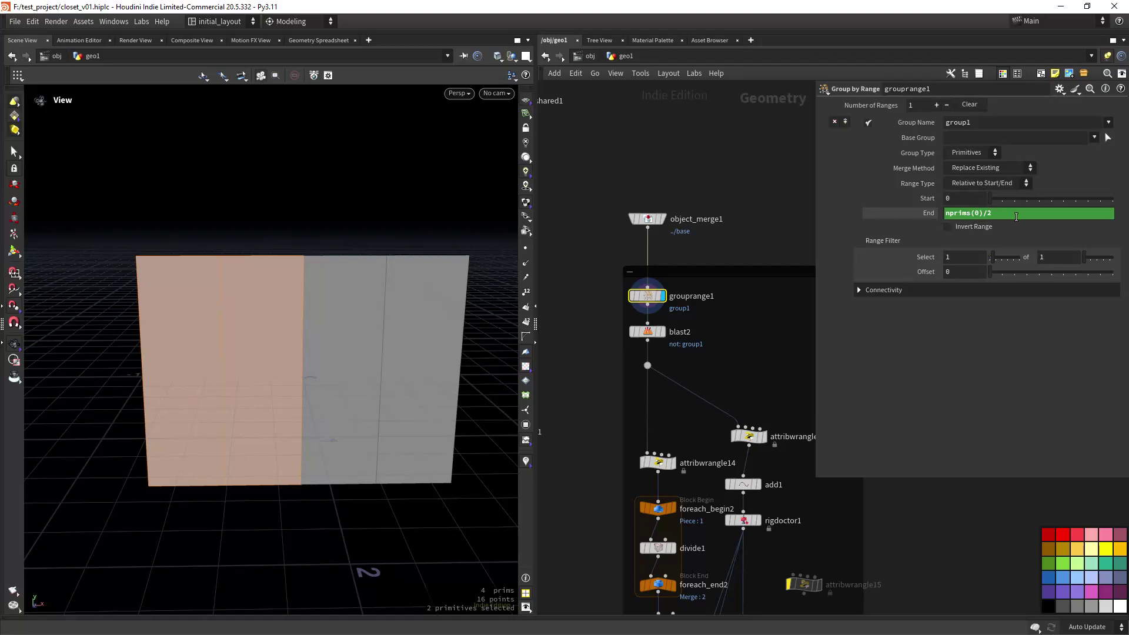
click(930, 215)
click(928, 214)
- Display blast2 with its parameters to examine how only the group1 panels are kept
click(666, 323)
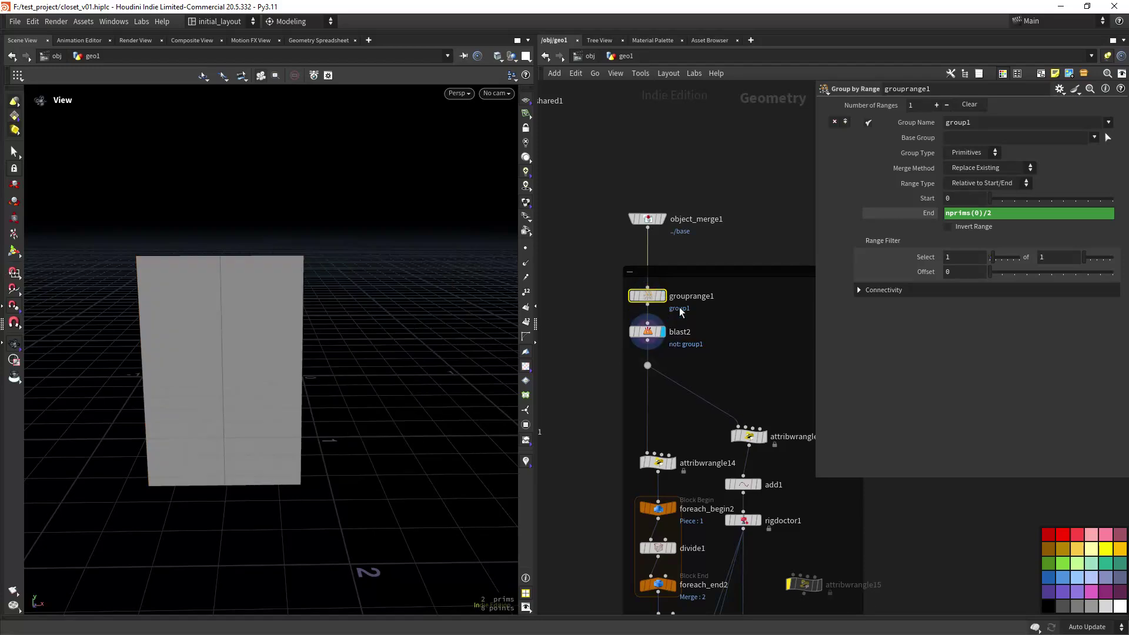
click(650, 332)
scroll(423, 364, down, 3)
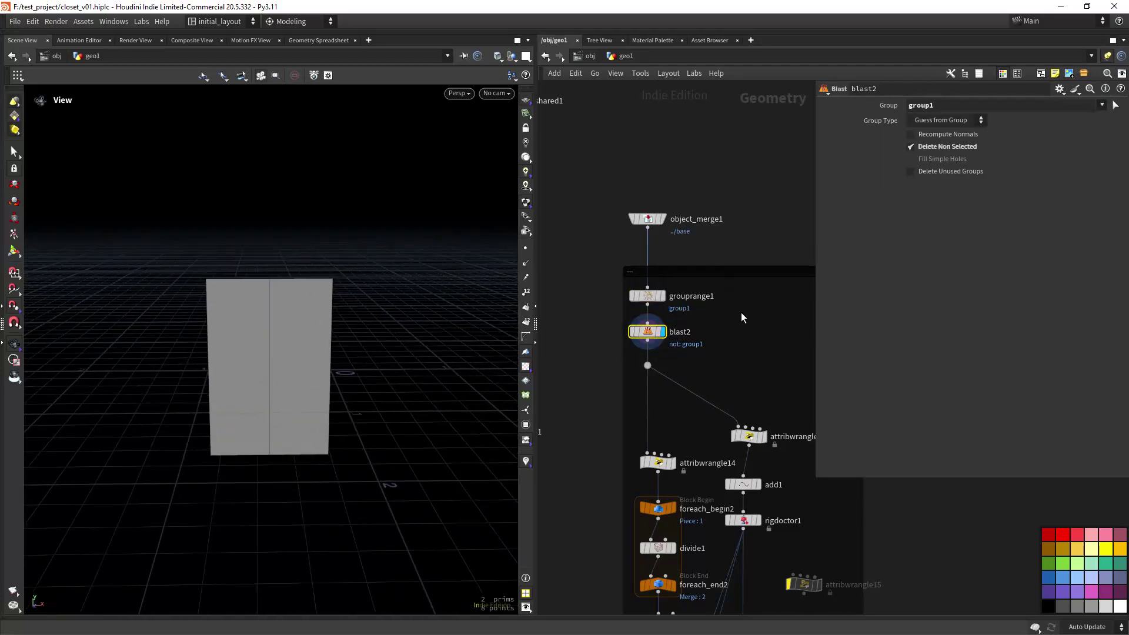
scroll(738, 323, down, 2)
scroll(659, 322, up, 3)
- Display attribwrangle14 and examine the VEX line that names each primitive
middle_drag(700, 319, 618, 331)
scroll(660, 340, down, 3)
right_drag(617, 338, 630, 327)
middle_drag(621, 338, 630, 309)
right_drag(649, 294, 583, 346)
scroll(647, 297, up, 8)
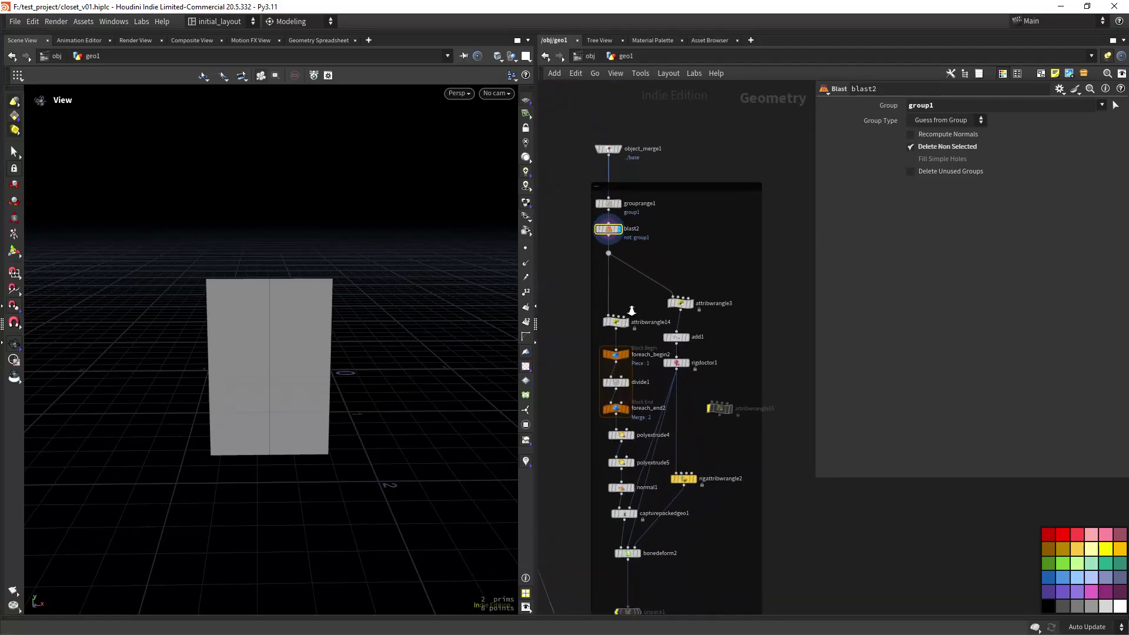
click(620, 333)
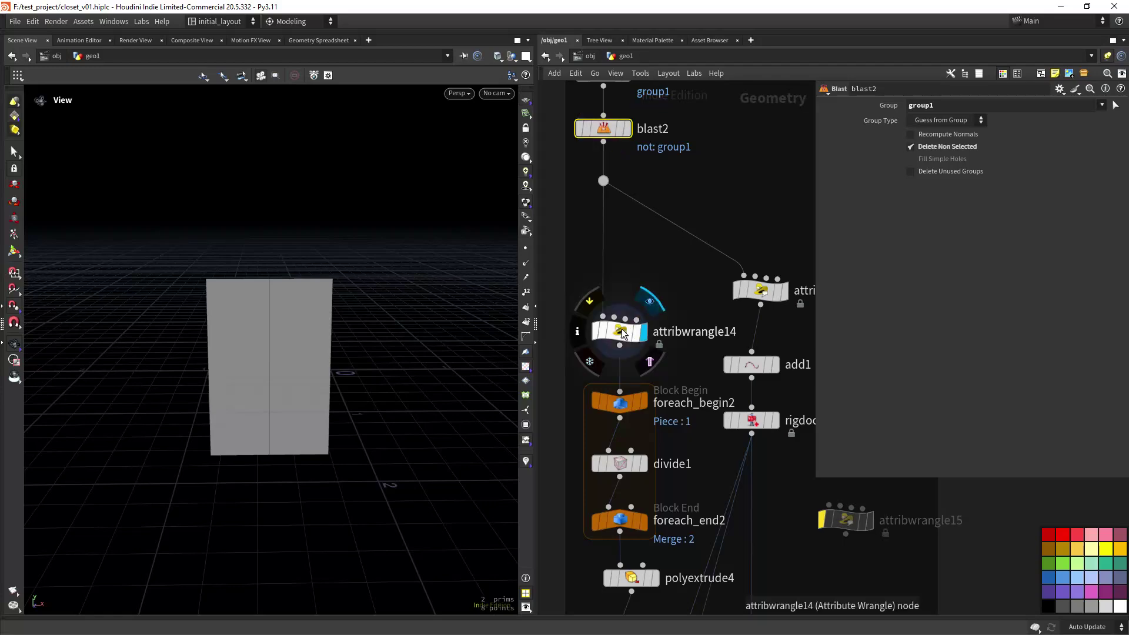
right_drag(304, 364, 343, 333)
middle_drag(343, 333, 382, 325)
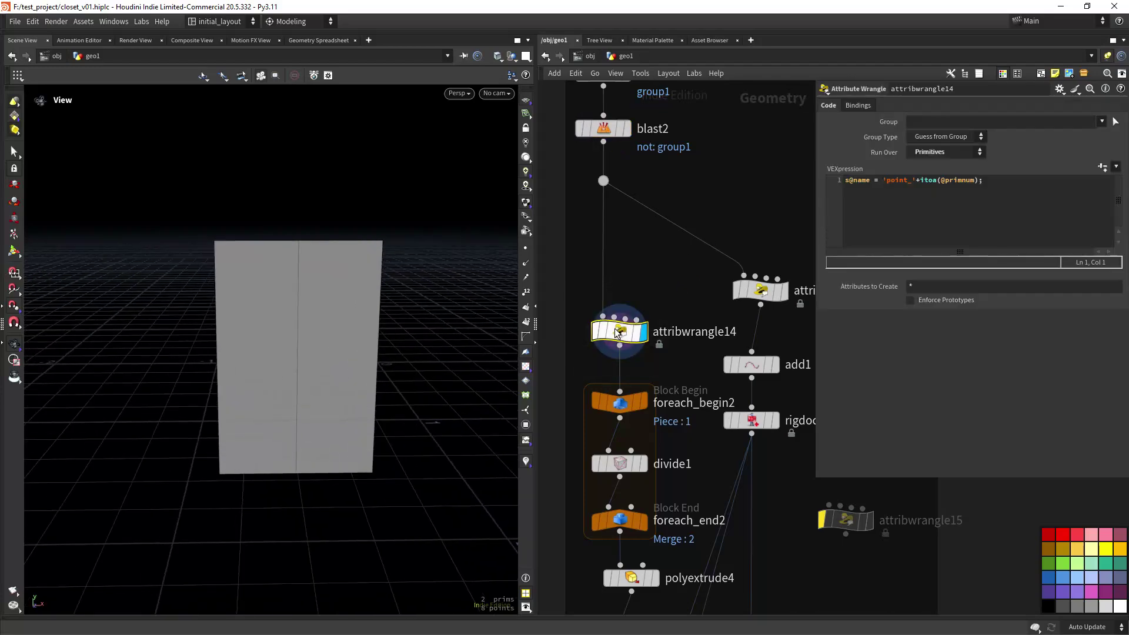
drag(332, 377, 358, 391)
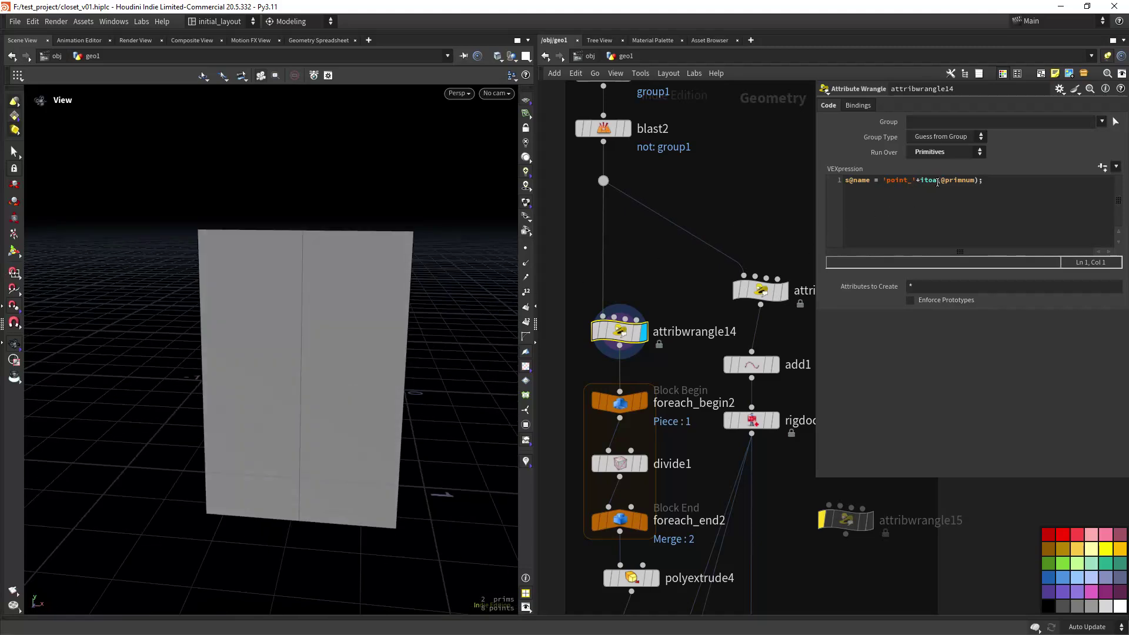
- Display attribwrangle3 with its bounding-box code over a template of blast2 to examine the generated hinge points
scroll(726, 272, down, 5)
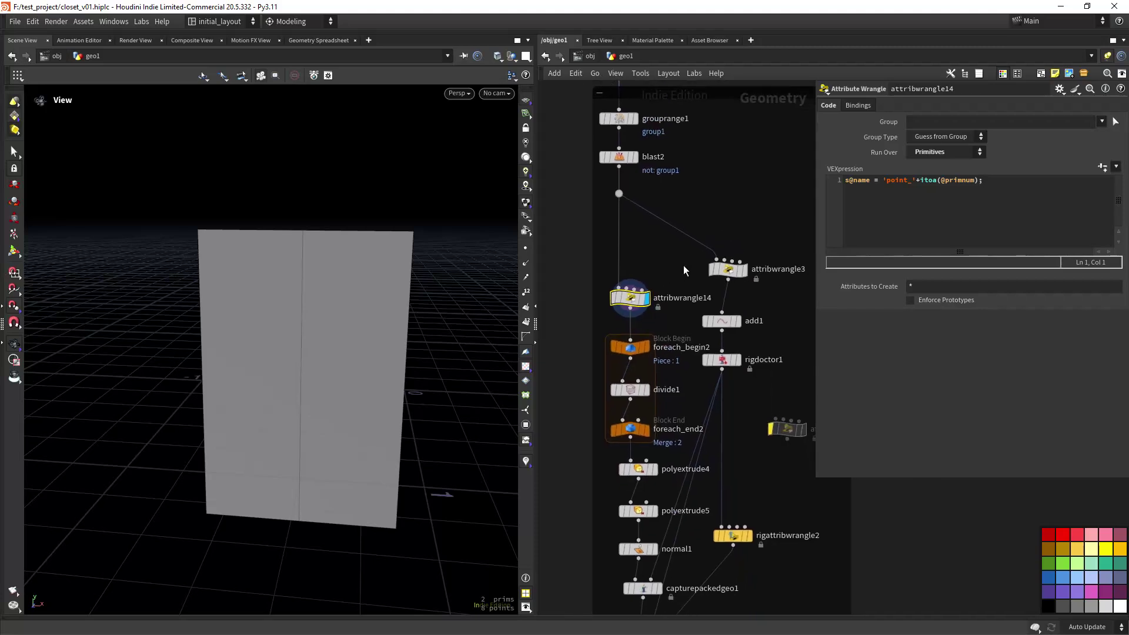
middle_drag(651, 312, 624, 313)
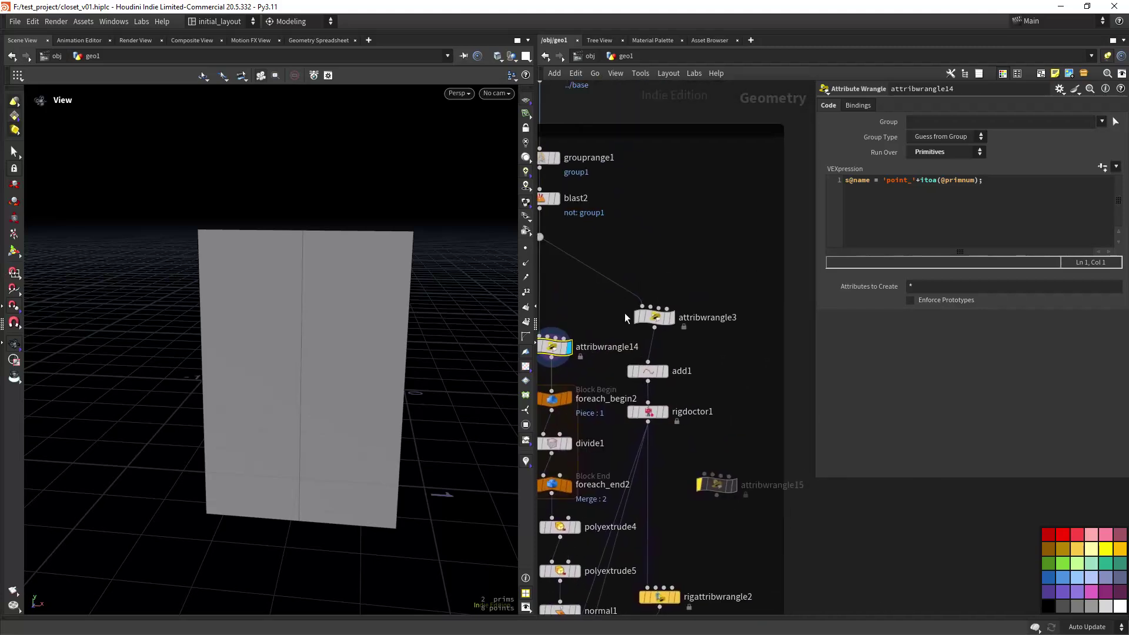
scroll(619, 319, up, 3)
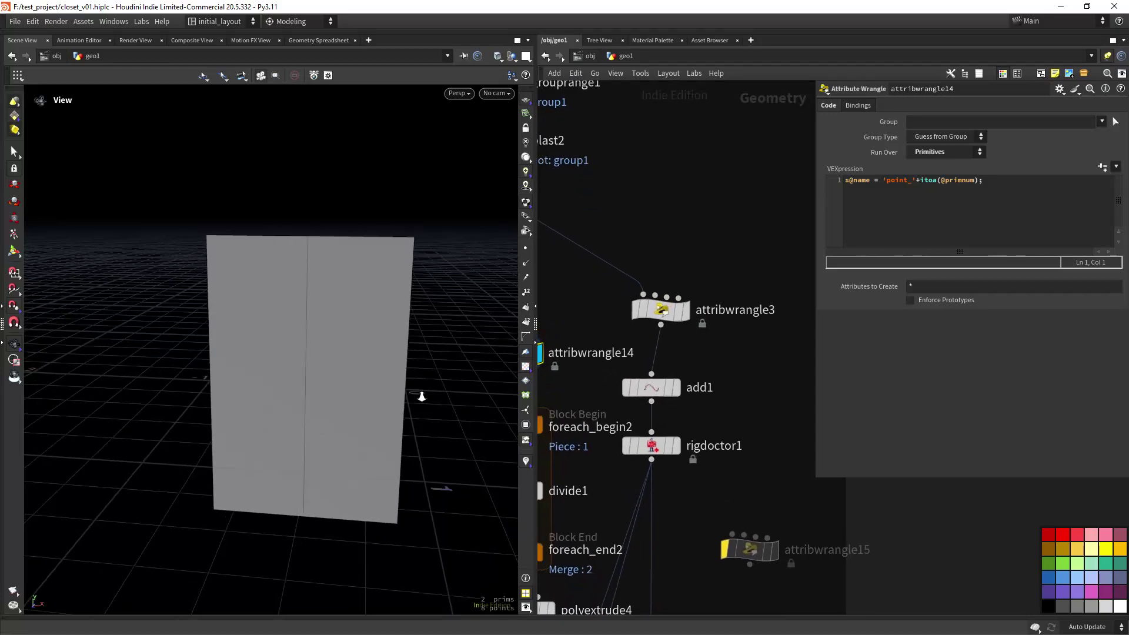
scroll(729, 350, down, 3)
middle_drag(748, 361, 743, 310)
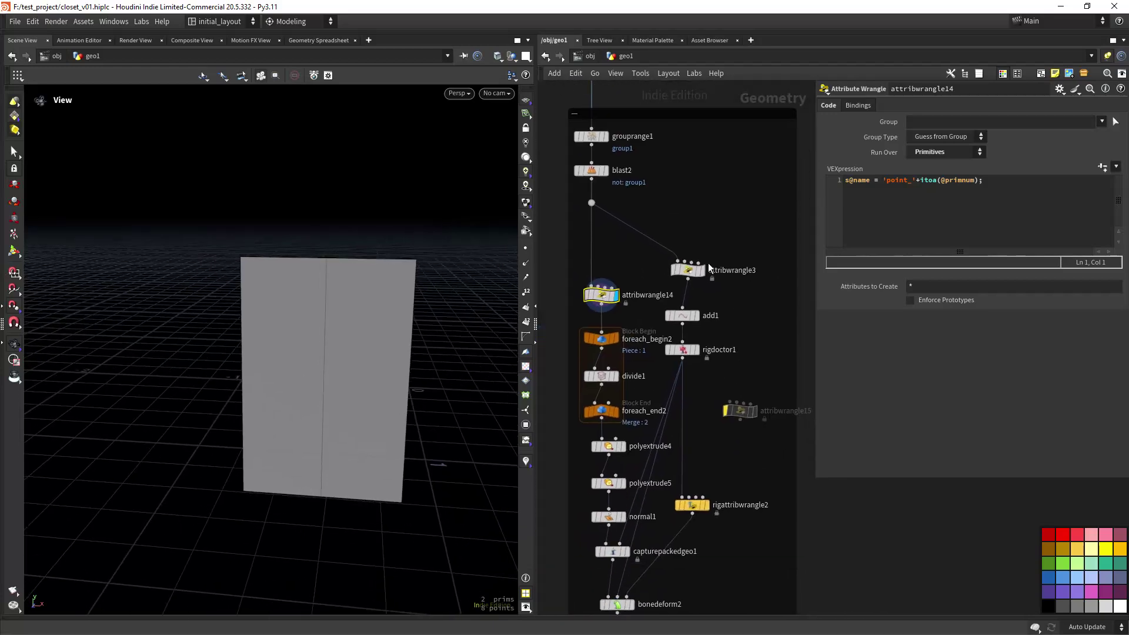
click(703, 270)
click(700, 271)
right_drag(371, 397, 410, 357)
click(604, 170)
scroll(292, 404, up, 3)
scroll(306, 394, up, 2)
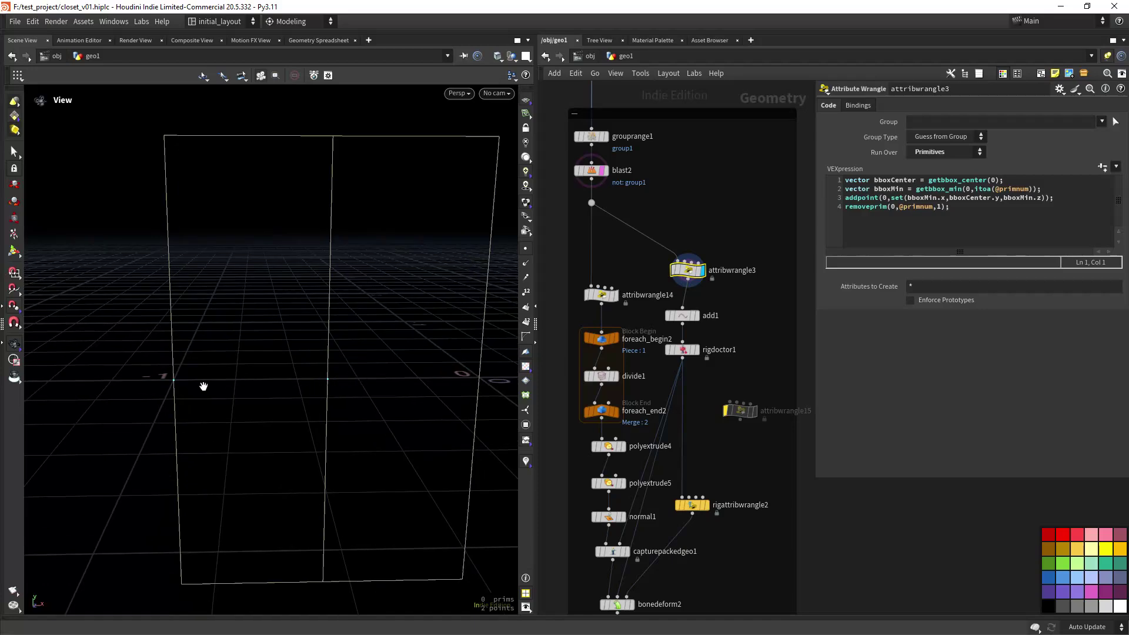
scroll(318, 405, down, 3)
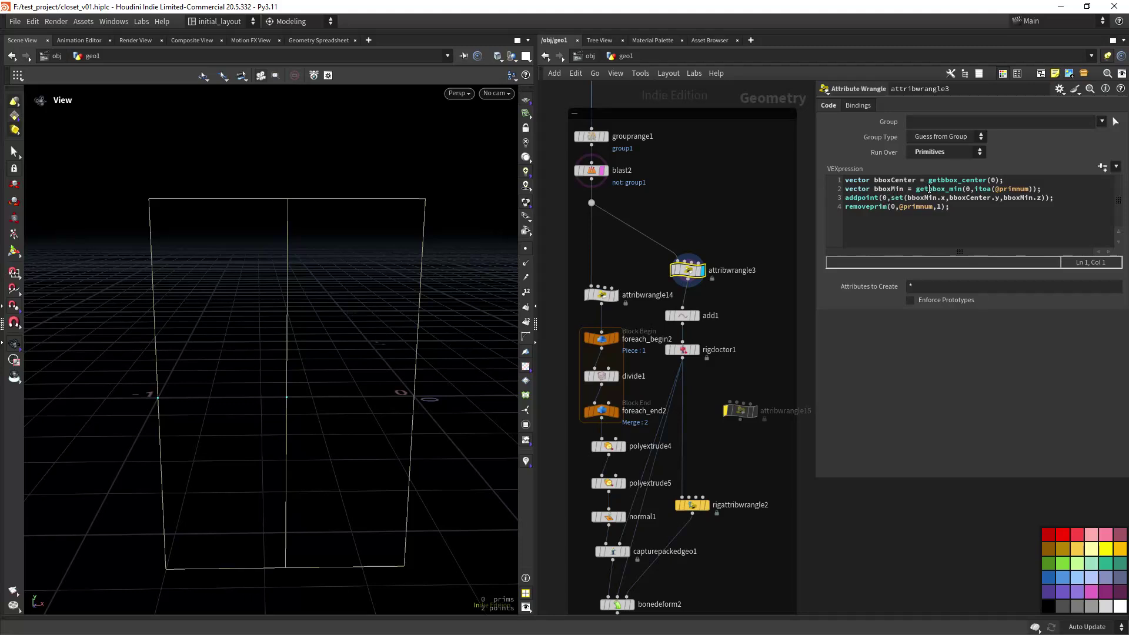
scroll(759, 287, up, 3)
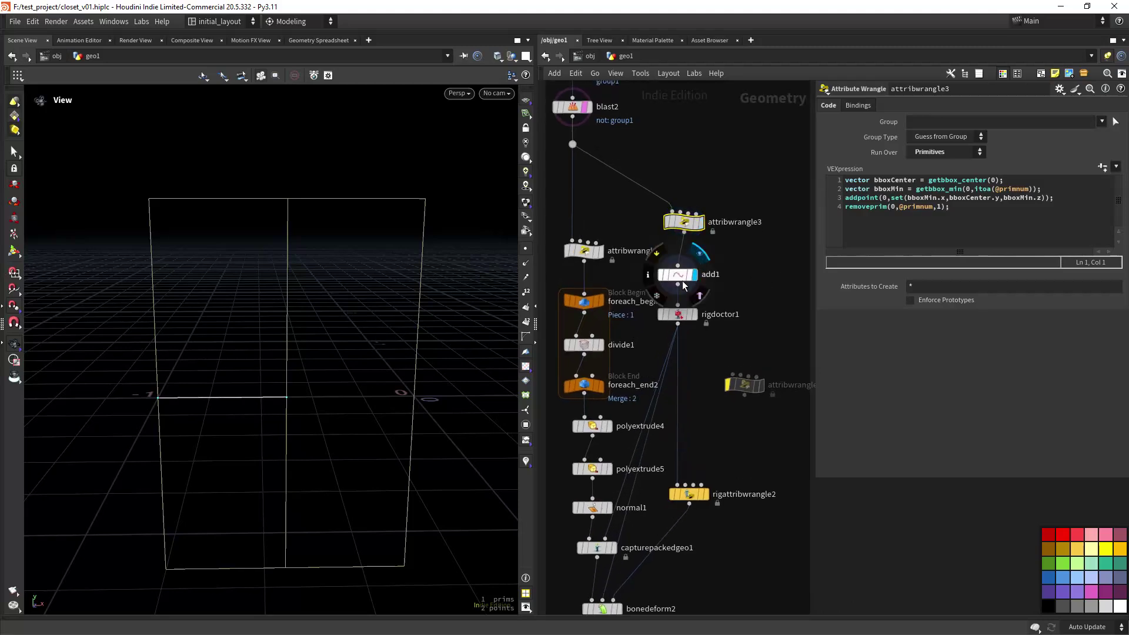
- Display add1 and rigdoctor1 in turn with their parameters to examine the joint line and its initialized transforms
click(682, 283)
scroll(424, 414, down, 1)
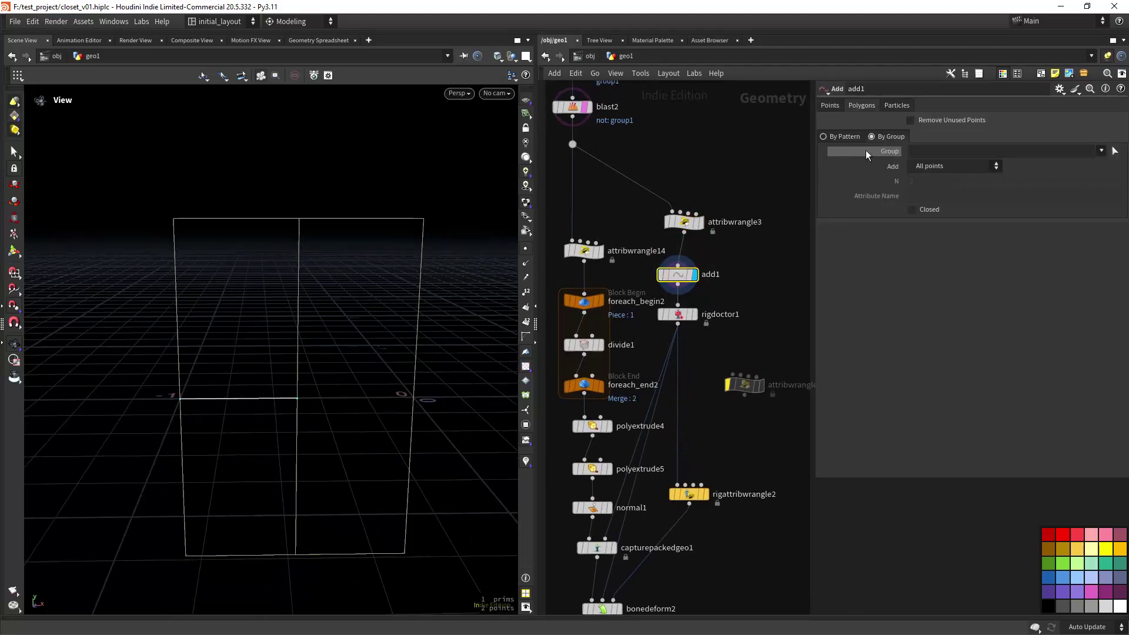
scroll(332, 429, up, 3)
drag(691, 277, 698, 274)
drag(683, 319, 688, 322)
click(687, 318)
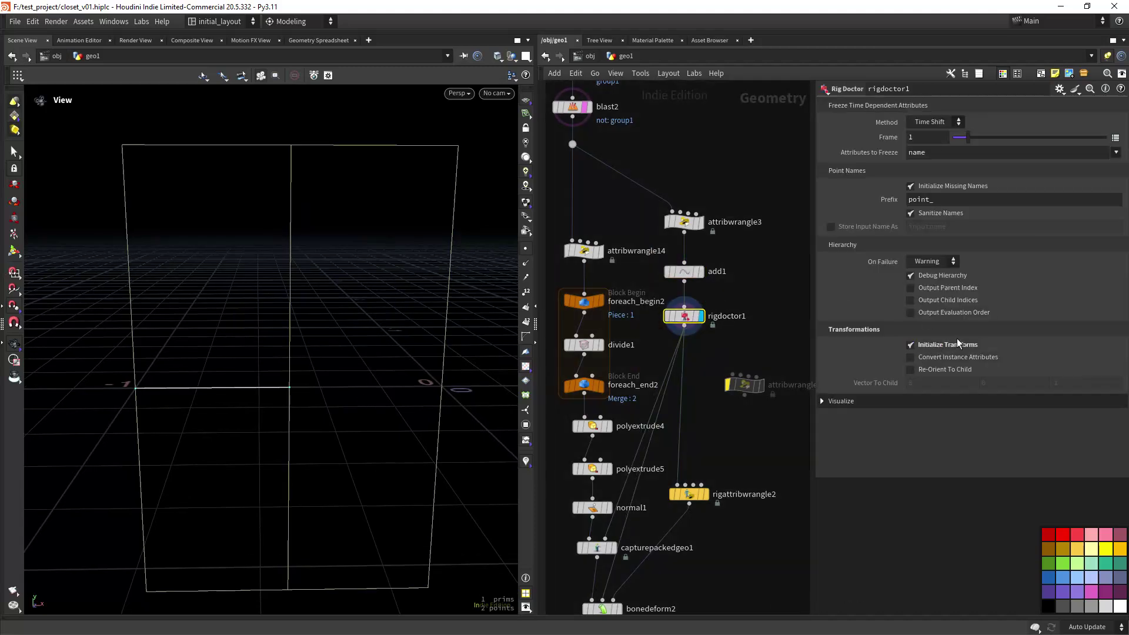
- Display capturepackedgeo1 and examine its pack, partition and capture-by-attribute settings alongside the door panels
middle_drag(709, 441, 742, 348)
scroll(736, 373, up, 1)
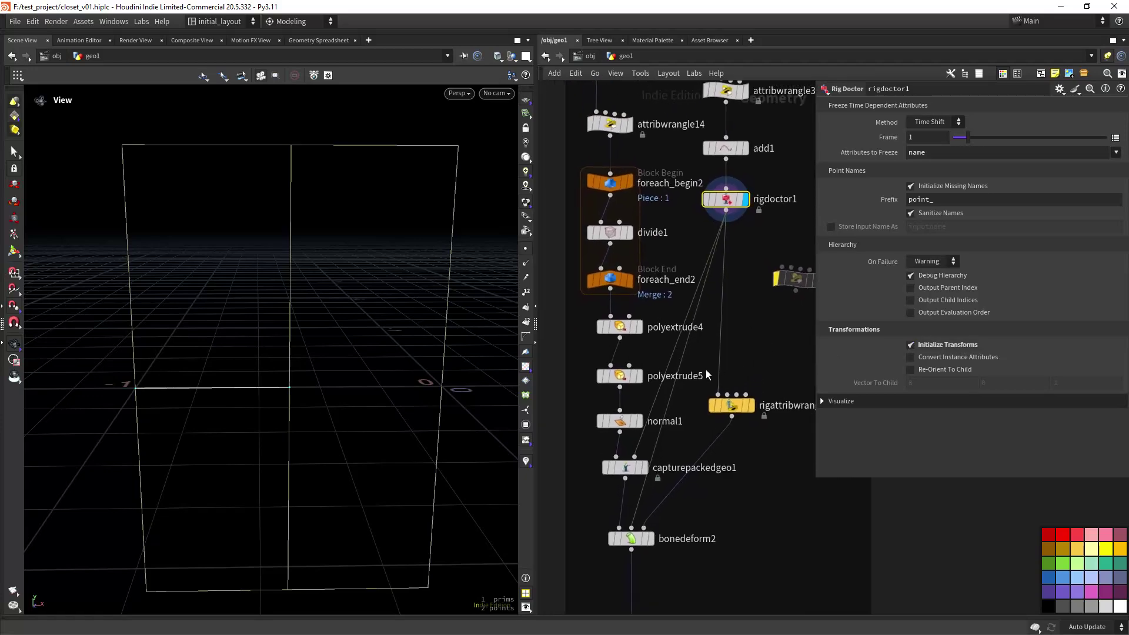
click(643, 468)
scroll(404, 452, down, 2)
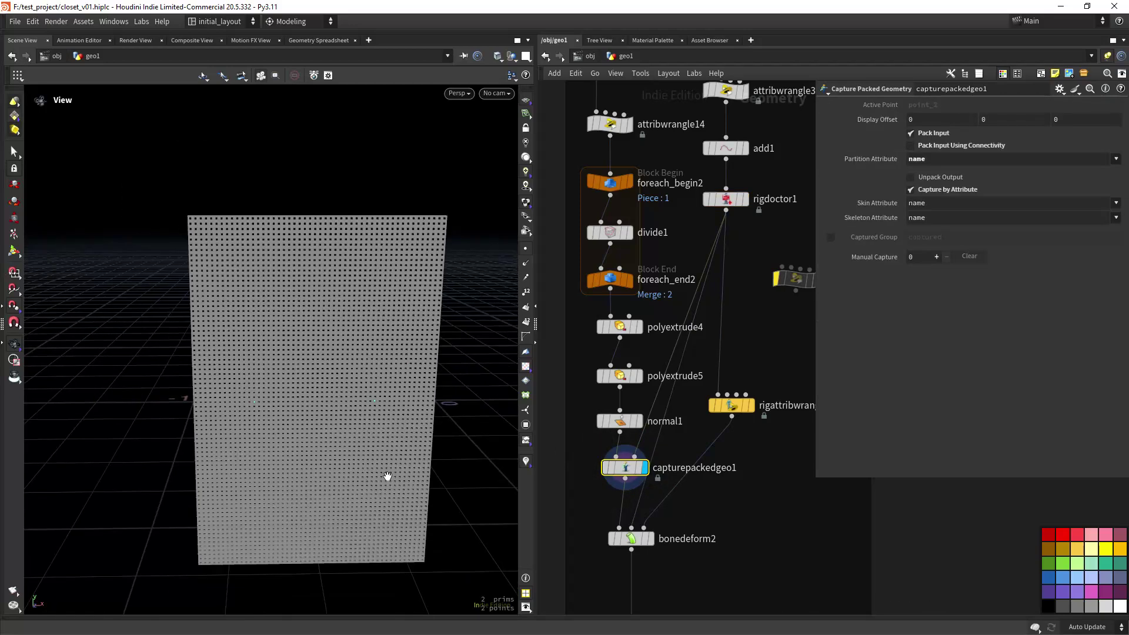
middle_drag(386, 477, 351, 475)
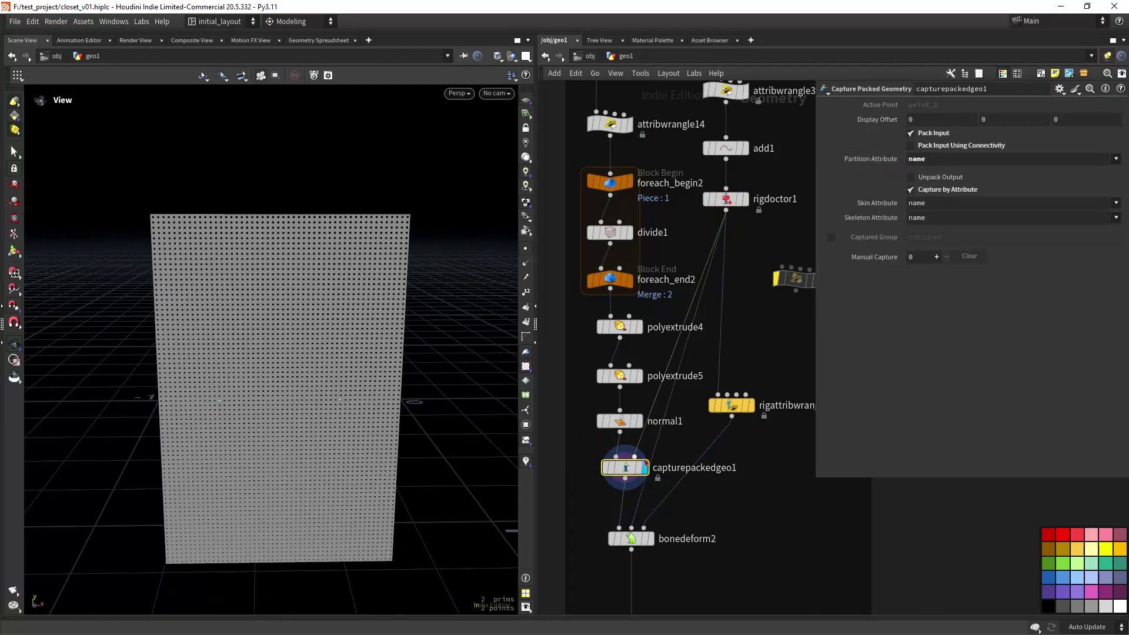
- Display bonedeform2 with its parameters to examine the folded door panels
middle_drag(680, 521, 681, 481)
click(658, 477)
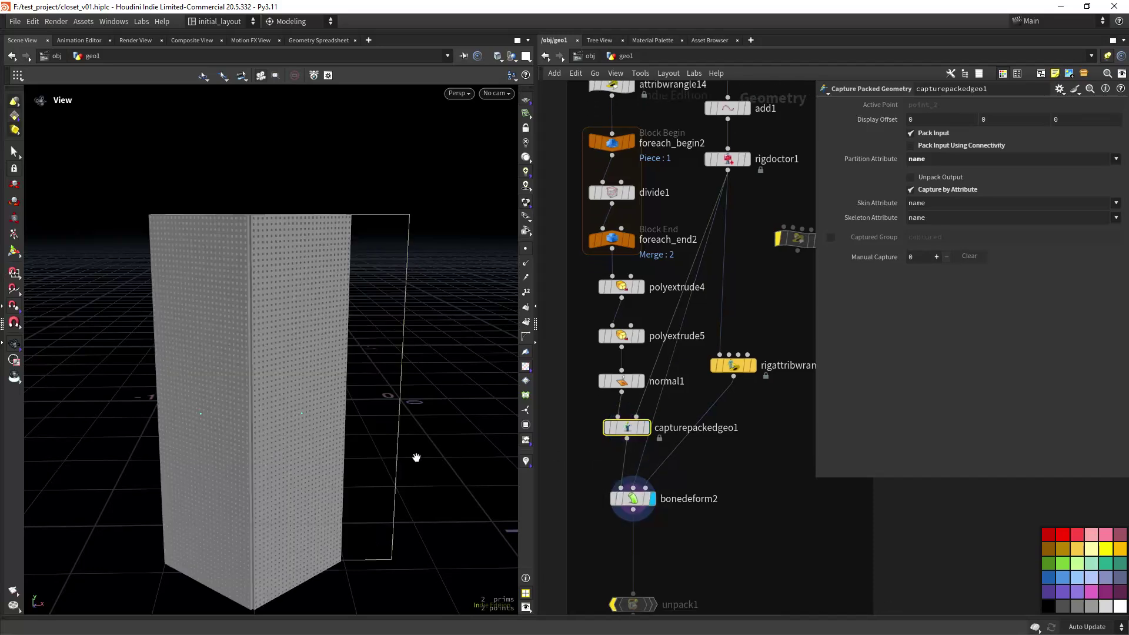
scroll(416, 457, down, 2)
click(634, 500)
middle_drag(761, 404, 739, 438)
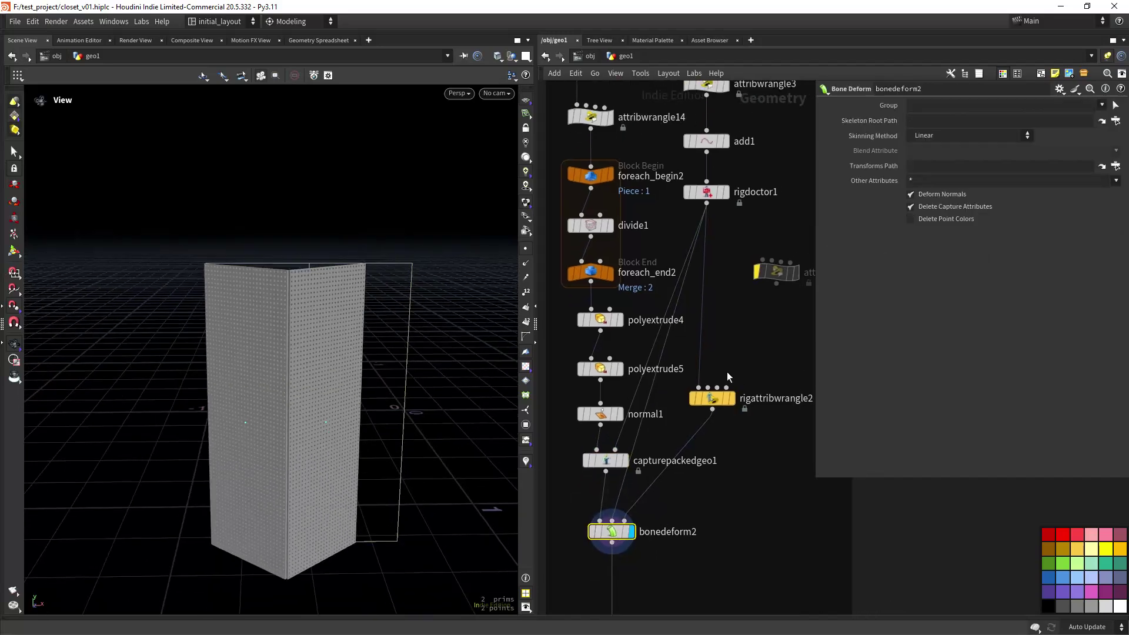
- Show rigattribwrangle2's parameters and set its Panel Angle to 159.8 to test how the doors fold
scroll(383, 429, up, 1)
click(714, 398)
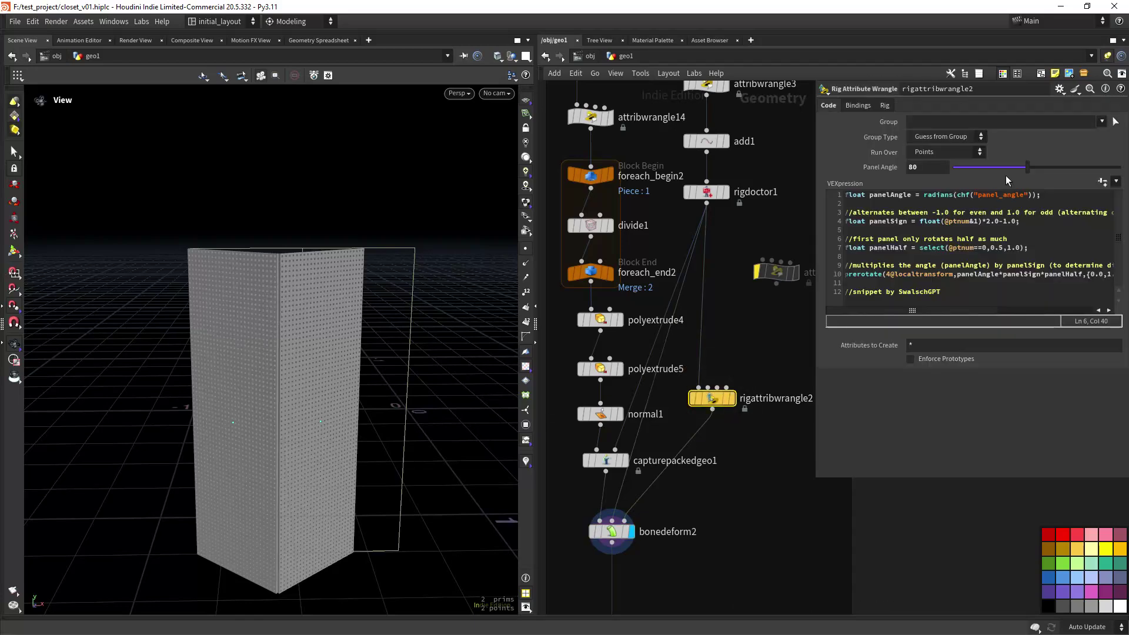
drag(1017, 170, 1102, 171)
scroll(406, 413, down, 1)
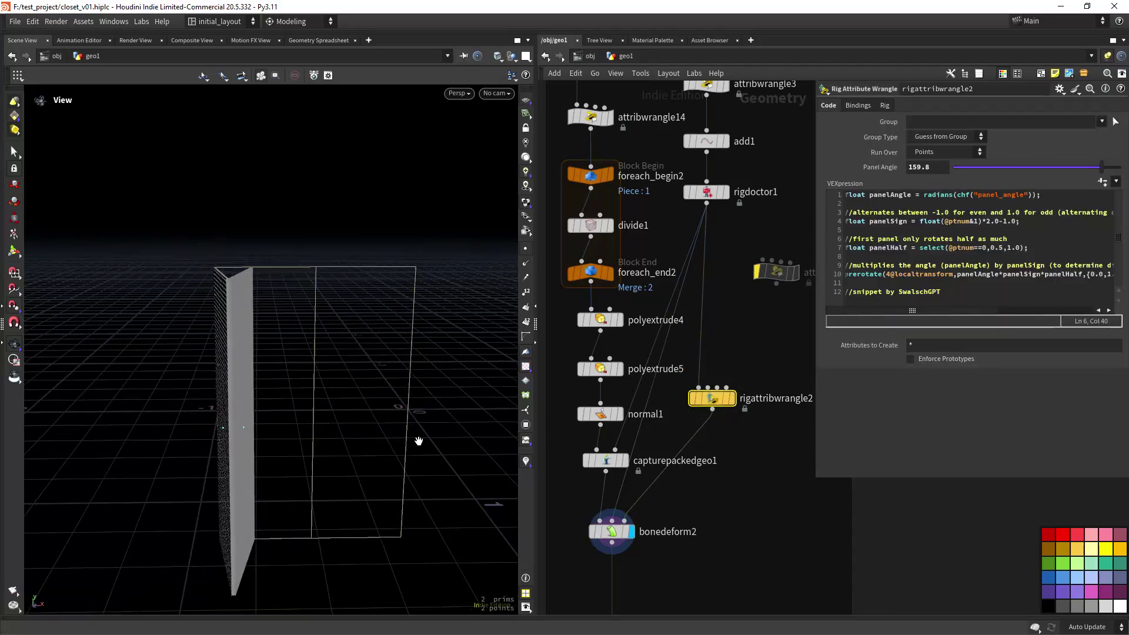
- With bonedeform2 displayed, widen the view of rigattribwrangle2's code and set its Panel Angle to 83
click(731, 398)
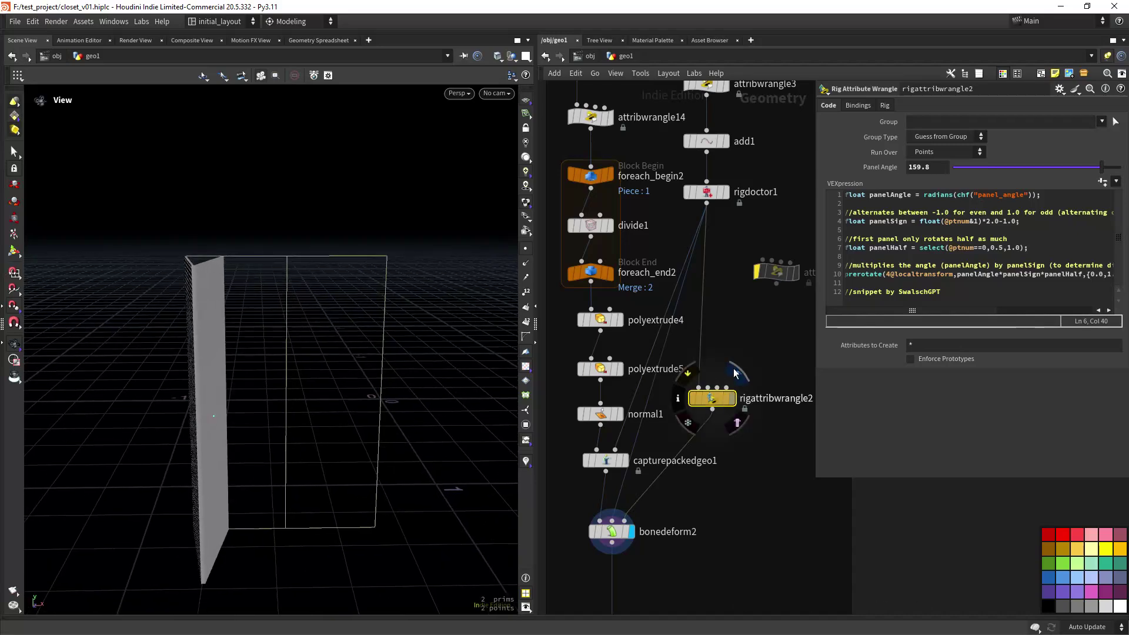
click(636, 507)
drag(811, 273, 724, 274)
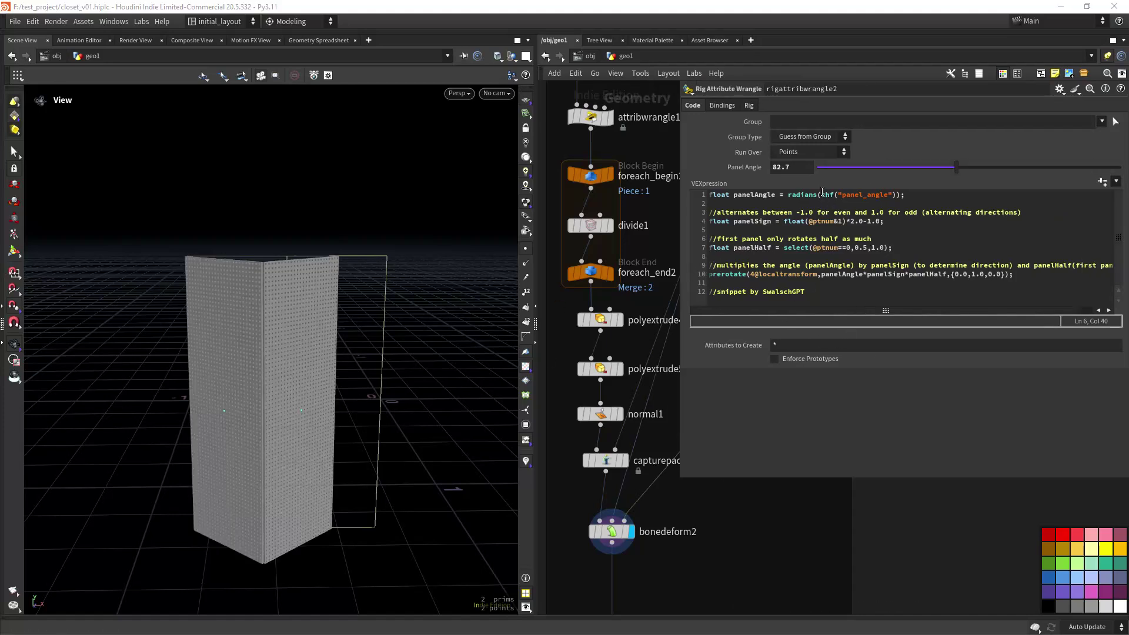
drag(889, 168, 927, 169)
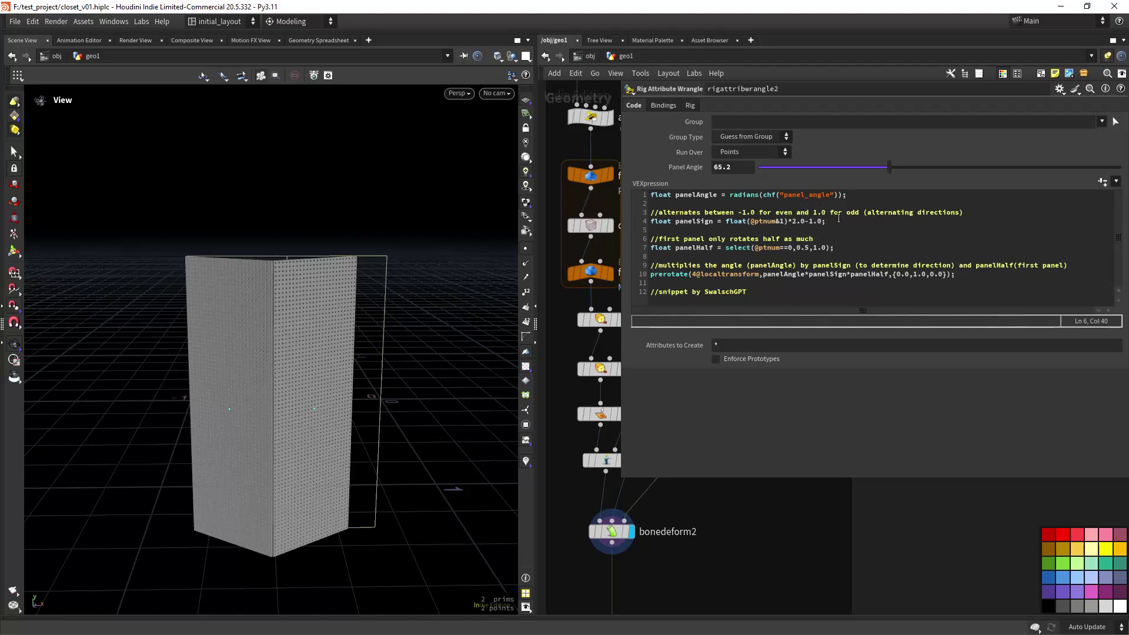
drag(845, 174, 920, 176)
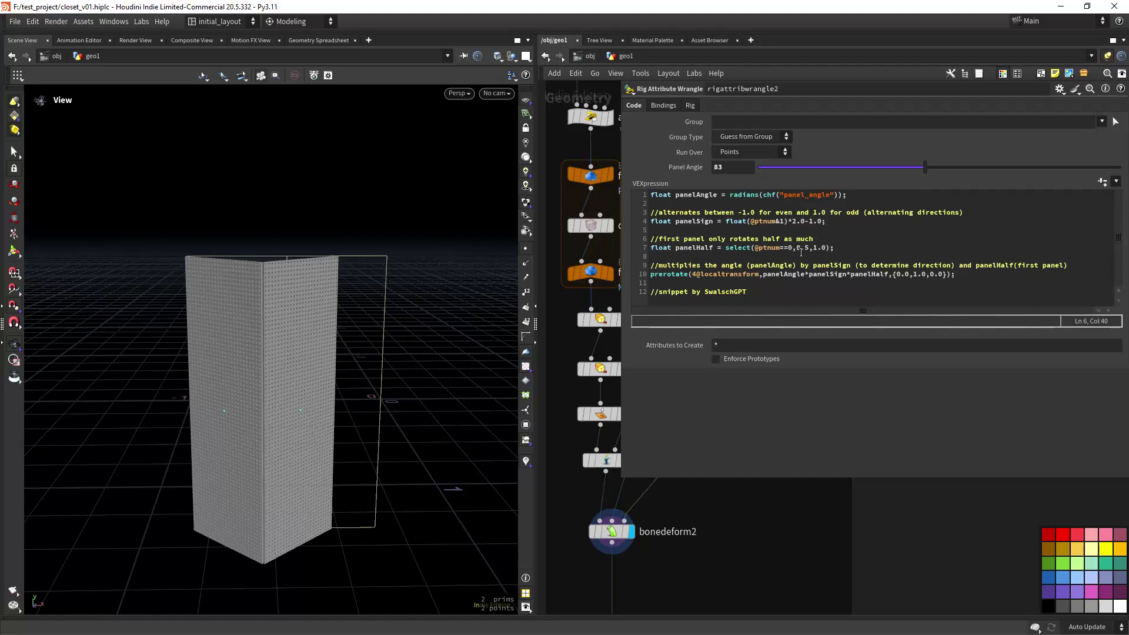
- Examine the panelHalf select arguments in rigattribwrangle2's code while setting Panel Angle to 72.8
click(736, 248)
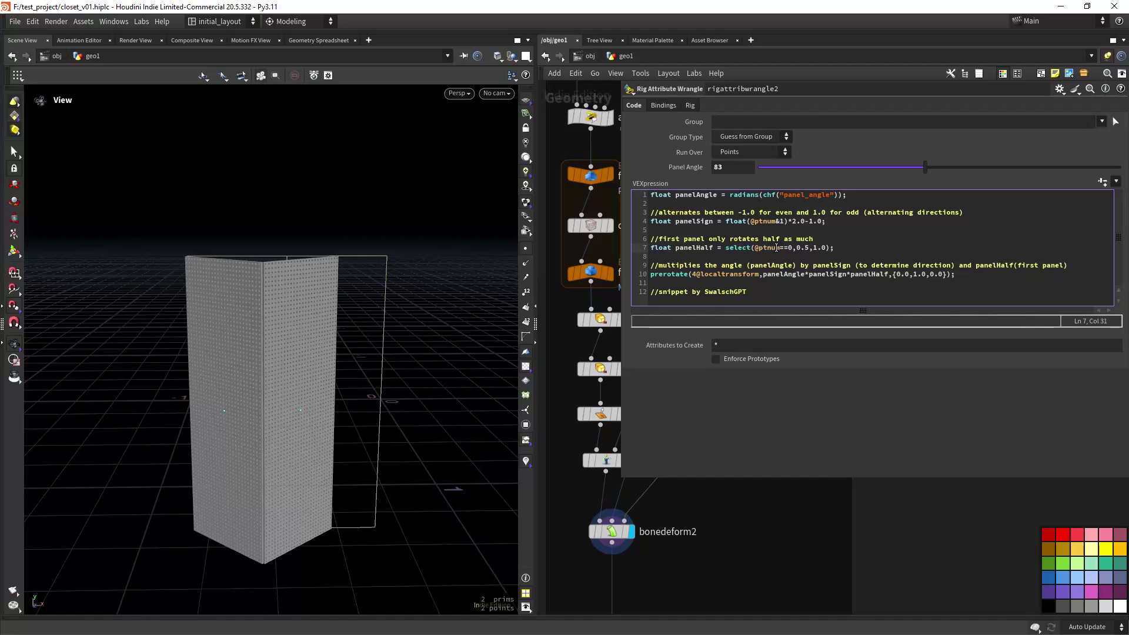
drag(780, 248, 794, 248)
mouse_move(921, 168)
mouse_down()
mouse_move(806, 175)
mouse_move(1086, 161)
mouse_move(963, 153)
mouse_move(908, 170)
mouse_up()
drag(813, 248, 826, 247)
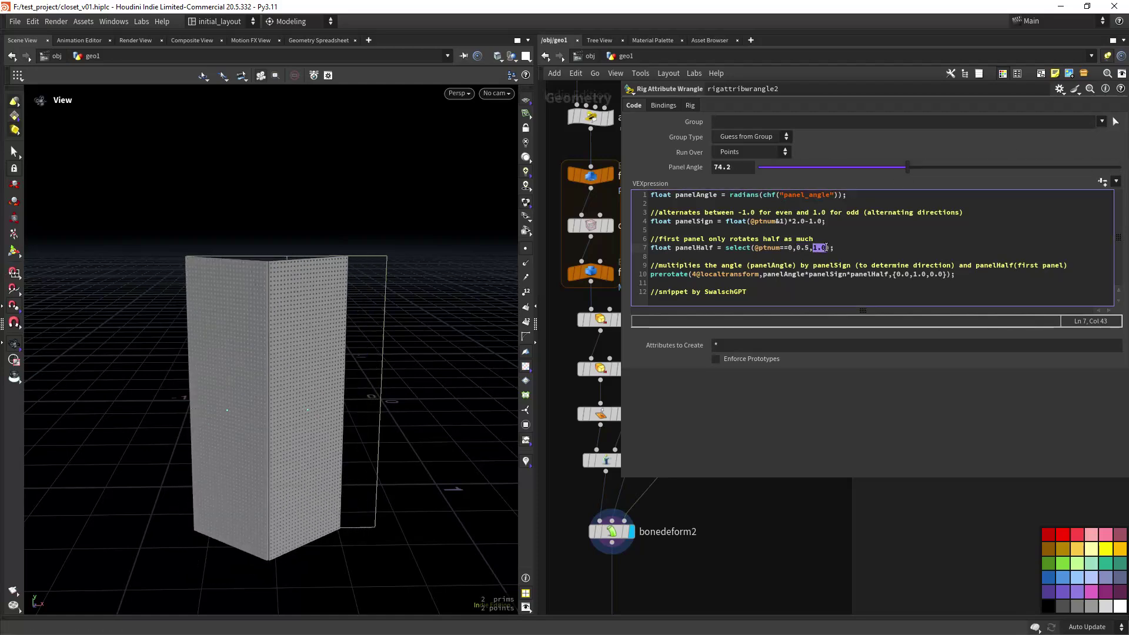
mouse_move(908, 168)
mouse_down()
mouse_move(1045, 174)
mouse_move(932, 159)
mouse_move(846, 168)
mouse_move(1100, 167)
mouse_move(788, 164)
mouse_move(1077, 155)
mouse_move(817, 171)
mouse_move(904, 167)
mouse_up()
- Highlight prerotate's 4@localtransform and panelAngle arguments and the panelSign variable while setting Panel Angle to 65.7
click(685, 279)
drag(691, 274, 771, 279)
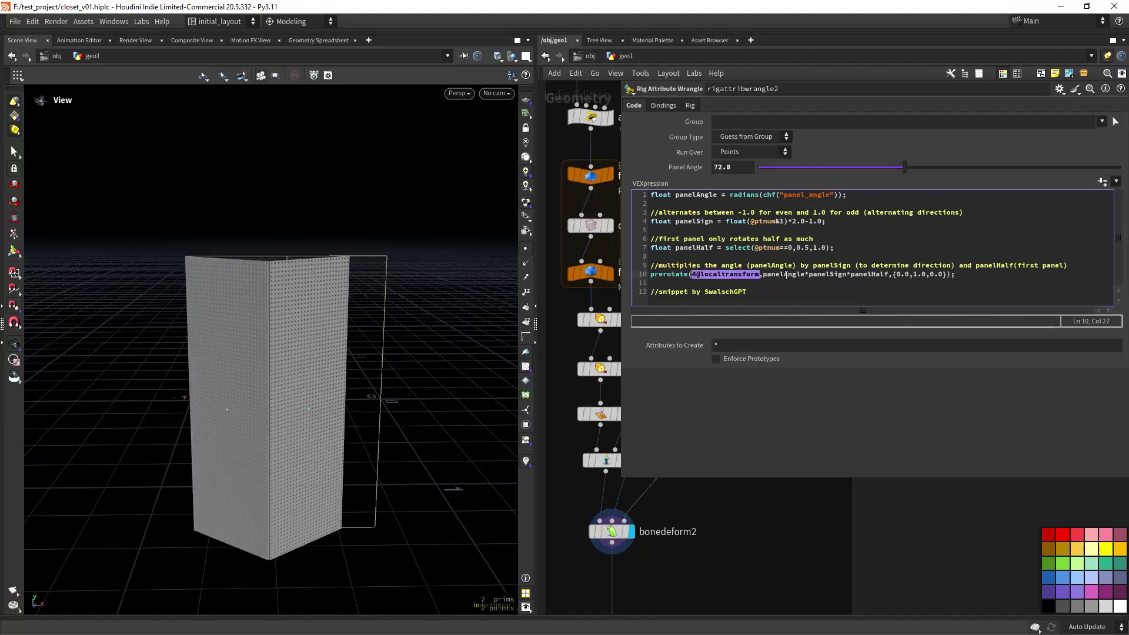
double_click(785, 275)
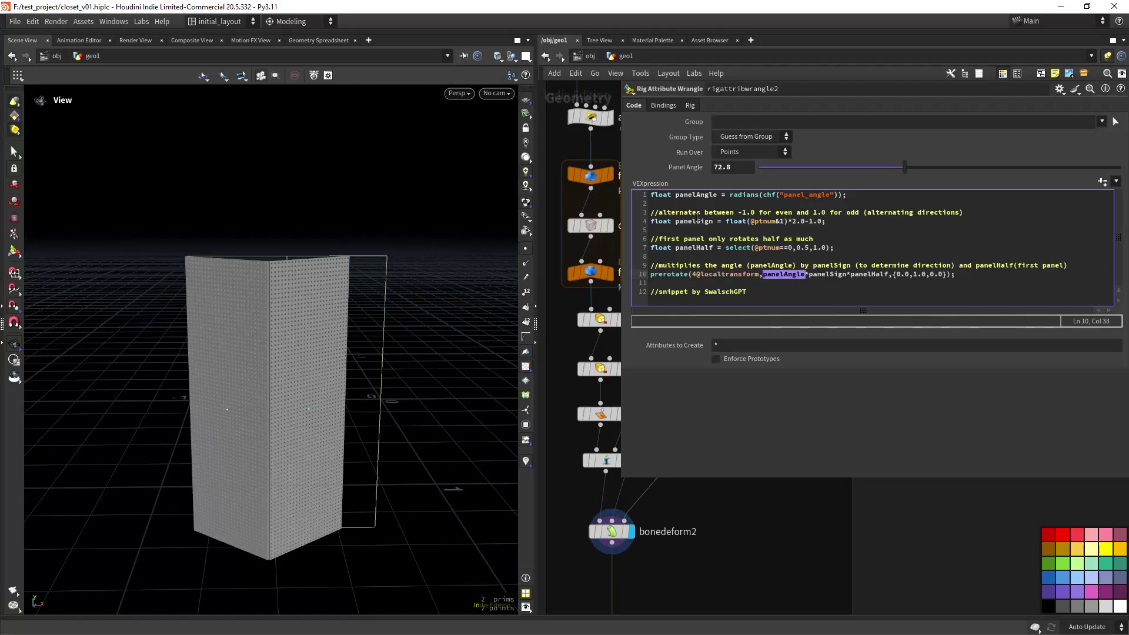
drag(820, 171, 870, 194)
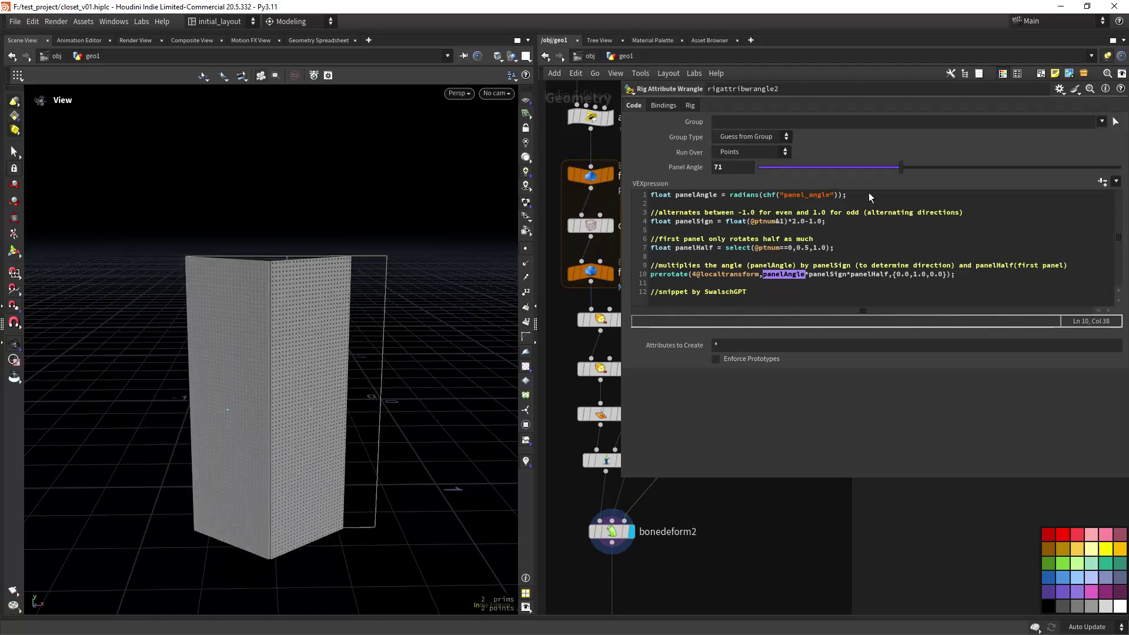
double_click(700, 221)
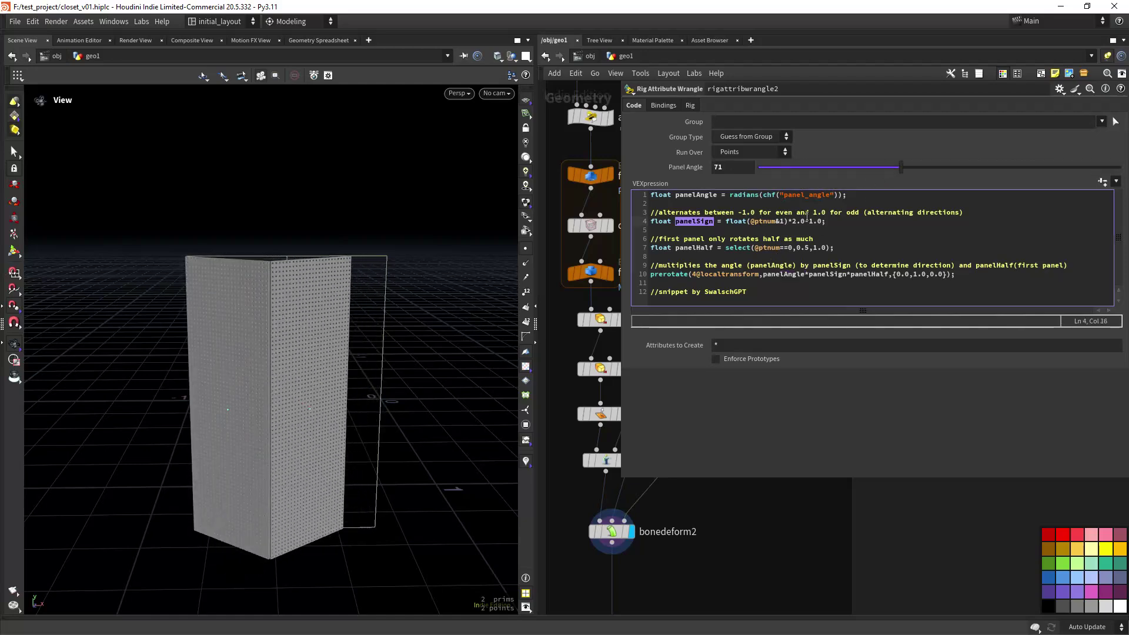
drag(887, 167, 886, 164)
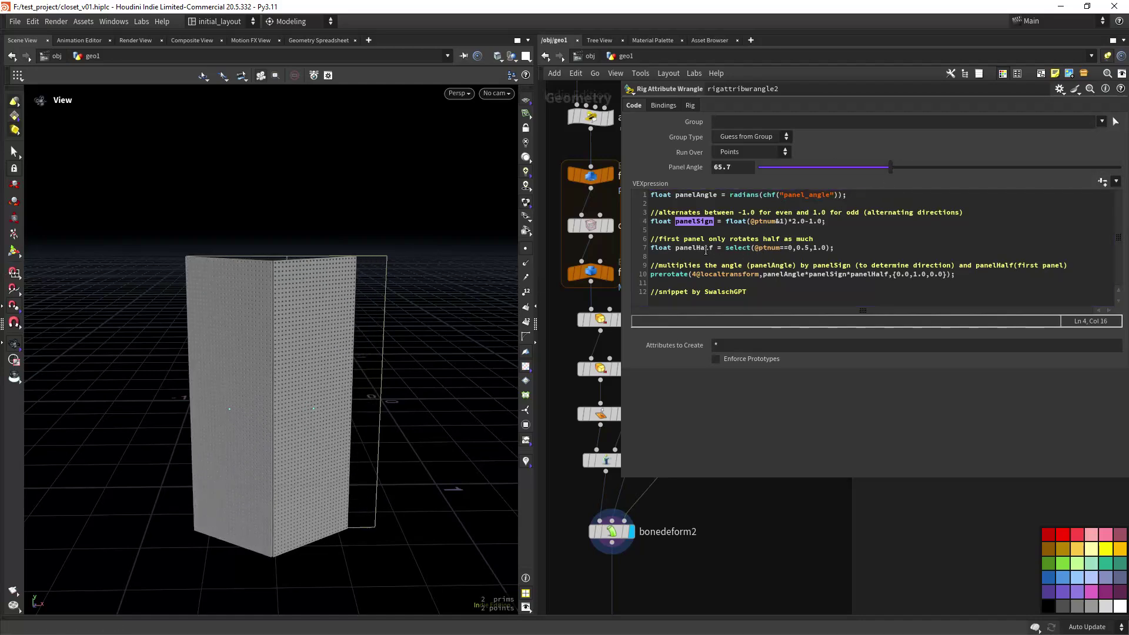
- Set Panel Angle to 22.5 and highlight the 1.0 component of prerotate's rotation axis vector
drag(836, 173, 803, 167)
click(920, 274)
double_click(920, 274)
- Narrow the code view to uncover the network, and align unpack1 and mirror1 vertically below bonedeform2
drag(619, 254, 726, 255)
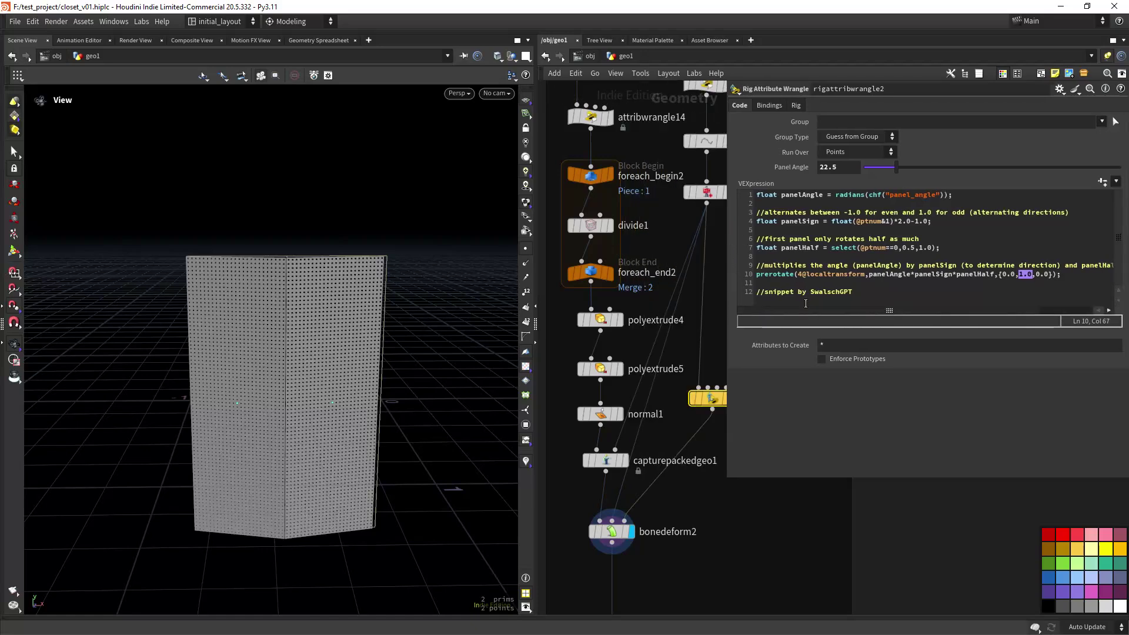
scroll(696, 421, down, 5)
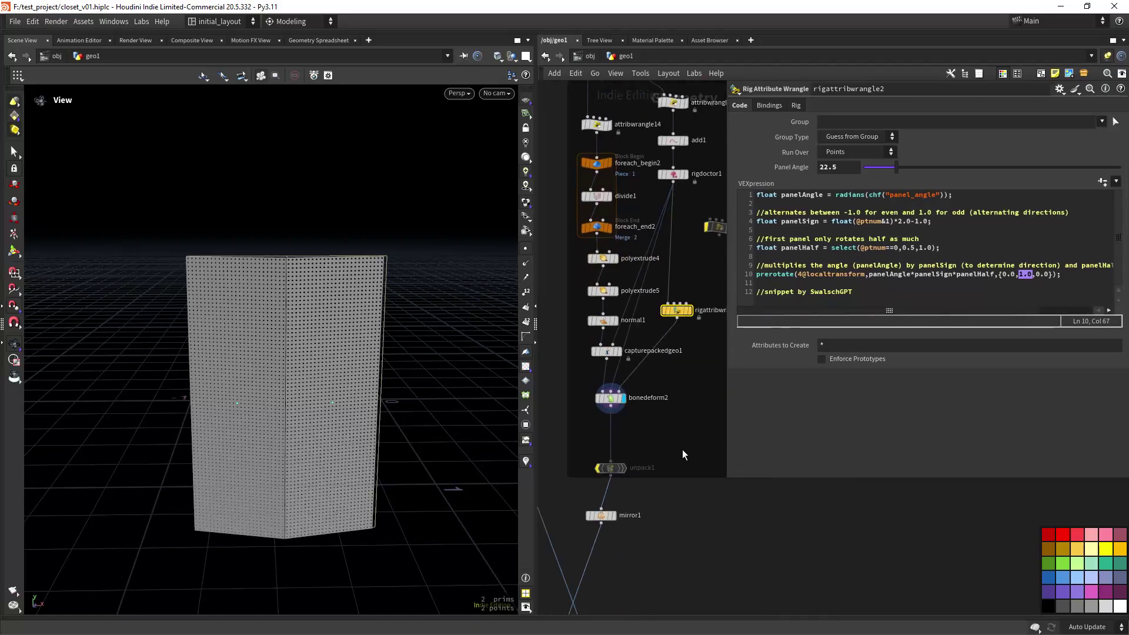
scroll(671, 459, up, 2)
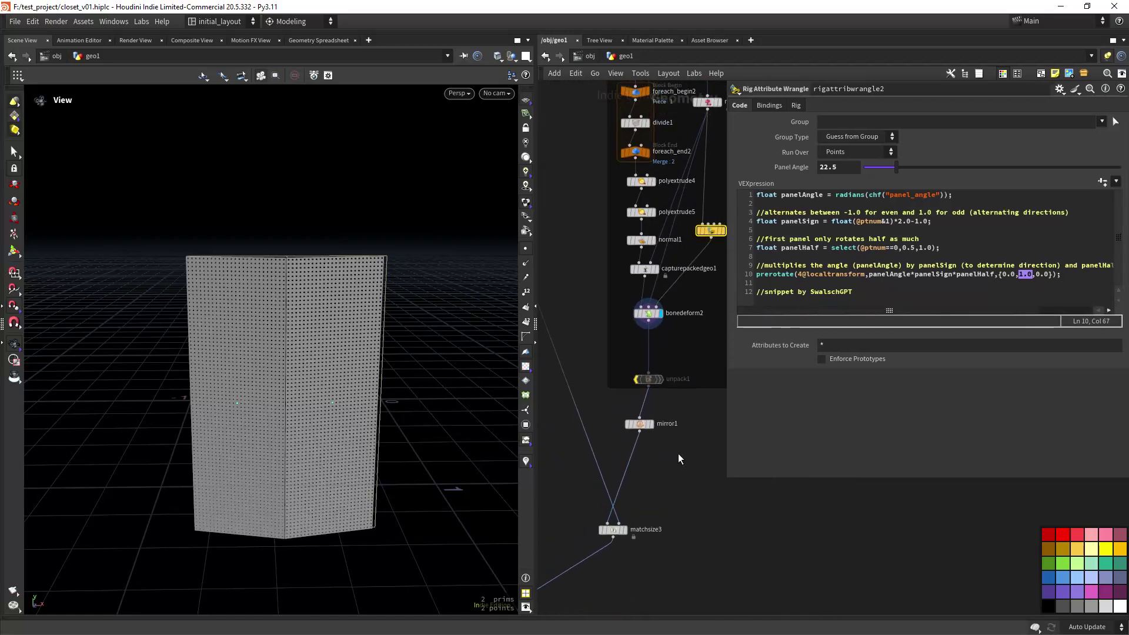
drag(643, 421, 651, 426)
drag(650, 380, 650, 368)
scroll(674, 403, up, 2)
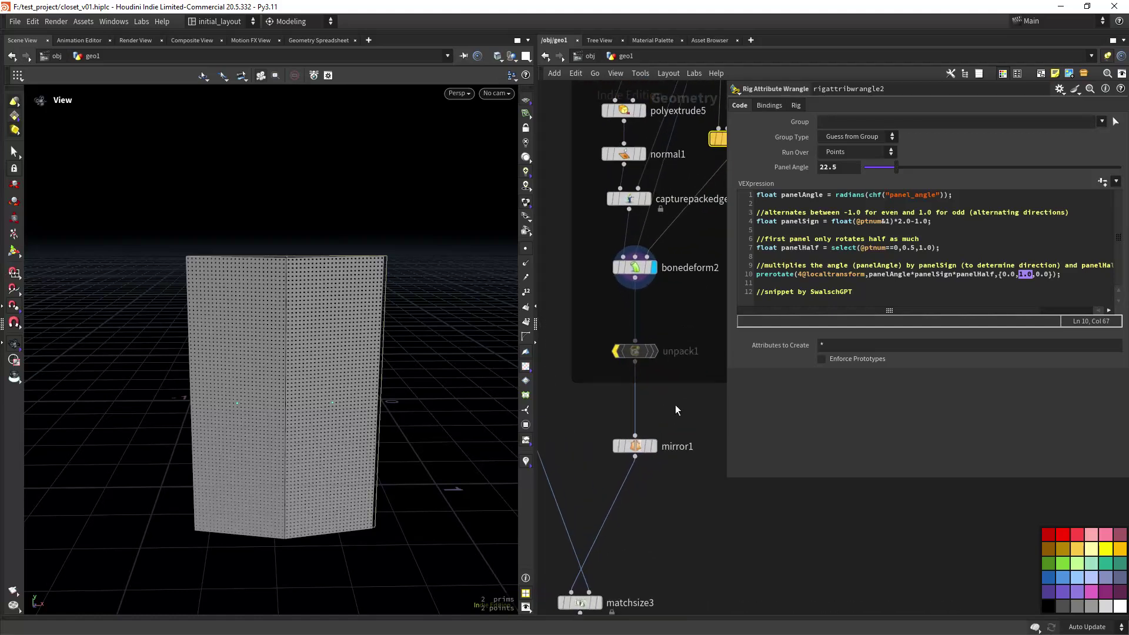
scroll(676, 388, up, 3)
scroll(671, 406, down, 2)
scroll(672, 412, down, 2)
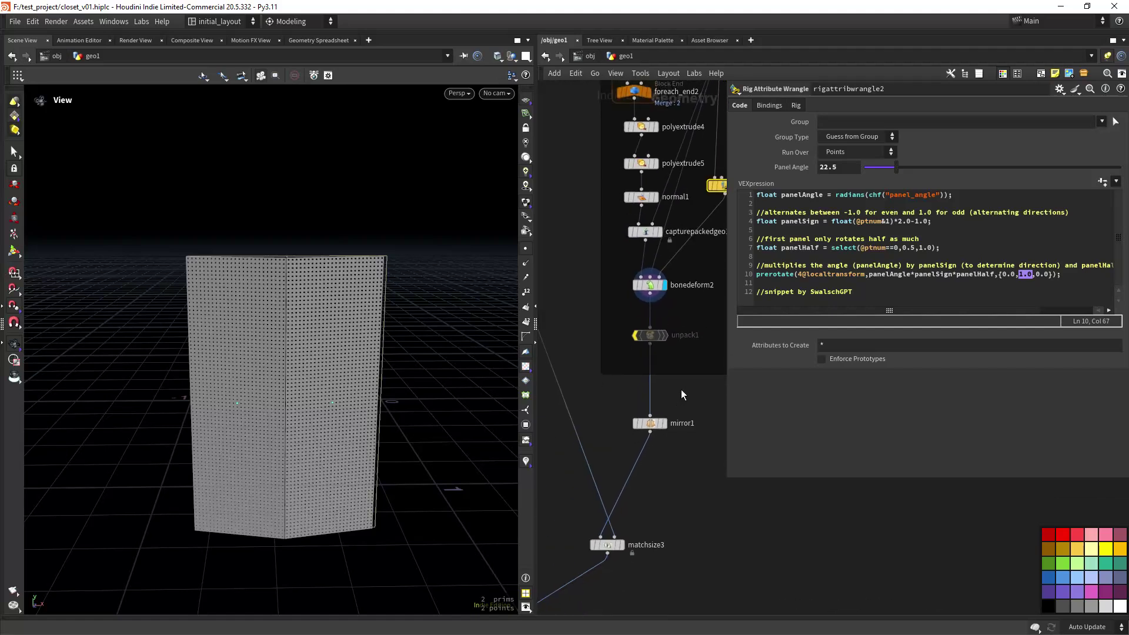
scroll(683, 388, down, 4)
scroll(682, 424, up, 2)
middle_drag(676, 348, 624, 410)
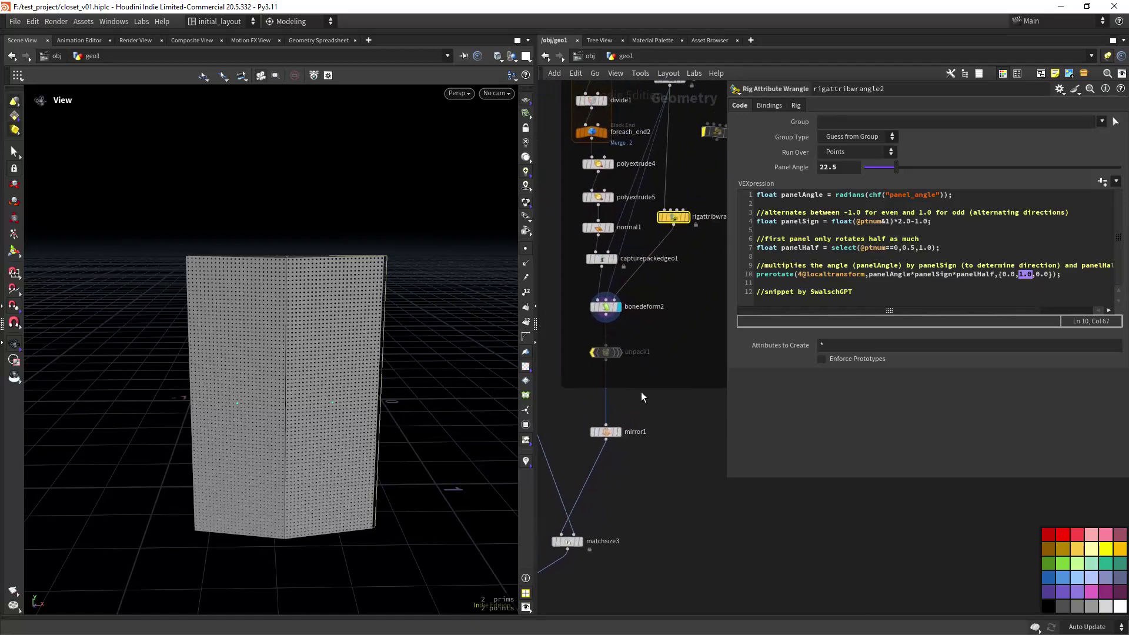
- Display mirror1 to show both folding doors and set rigattribwrangle2's Panel Angle to 71.4
click(881, 152)
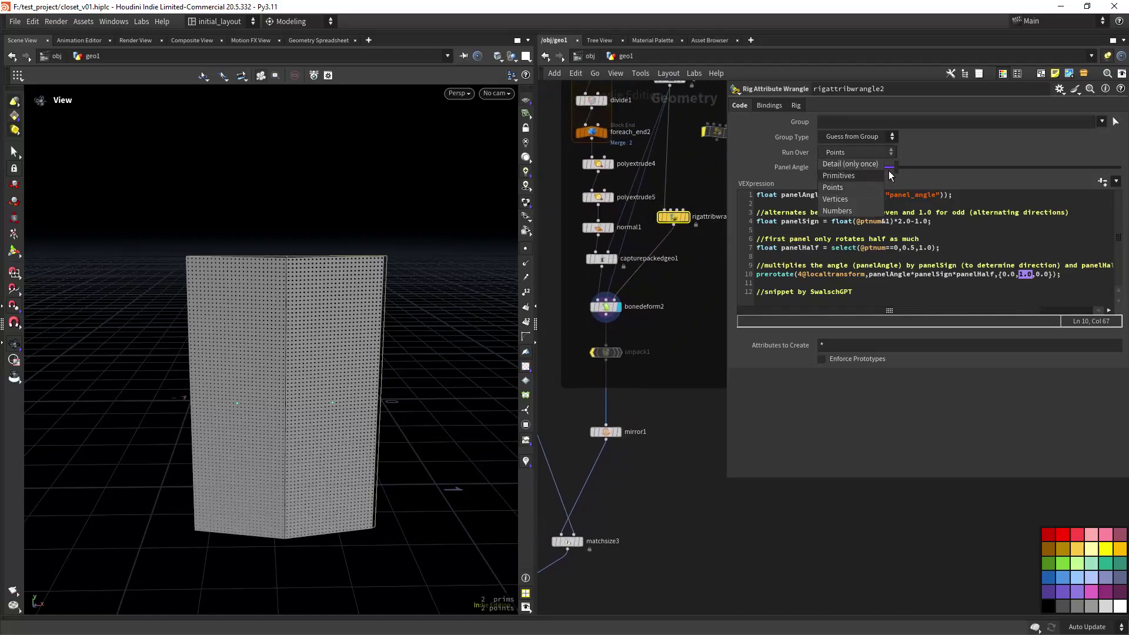
click(889, 174)
drag(895, 171, 997, 175)
middle_drag(647, 405, 688, 358)
click(661, 385)
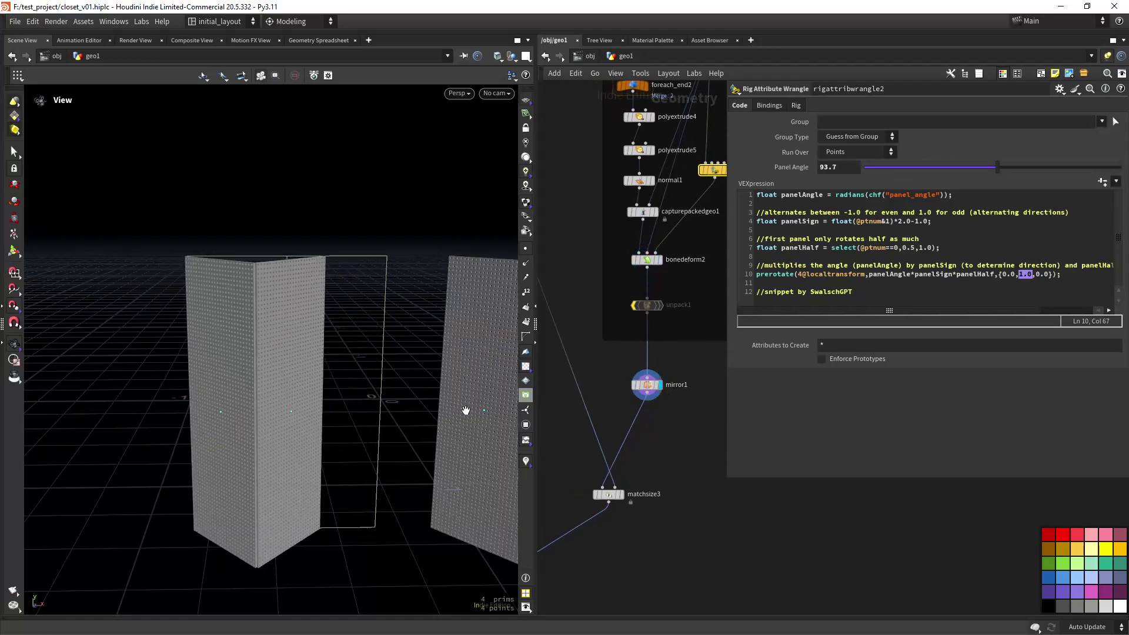
scroll(466, 410, down, 5)
middle_drag(382, 425, 313, 439)
drag(411, 356, 416, 373)
drag(996, 170, 966, 177)
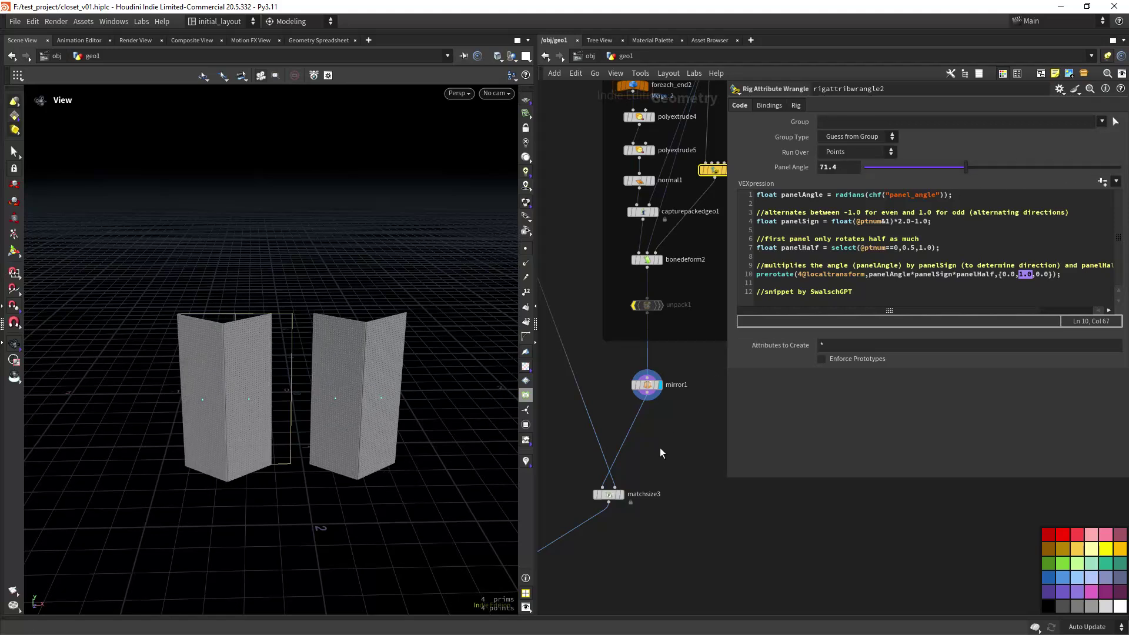
- Display matchsize3 with merge2 templated to check how the doors sit against the shelf frame
middle_drag(660, 453, 749, 348)
click(711, 384)
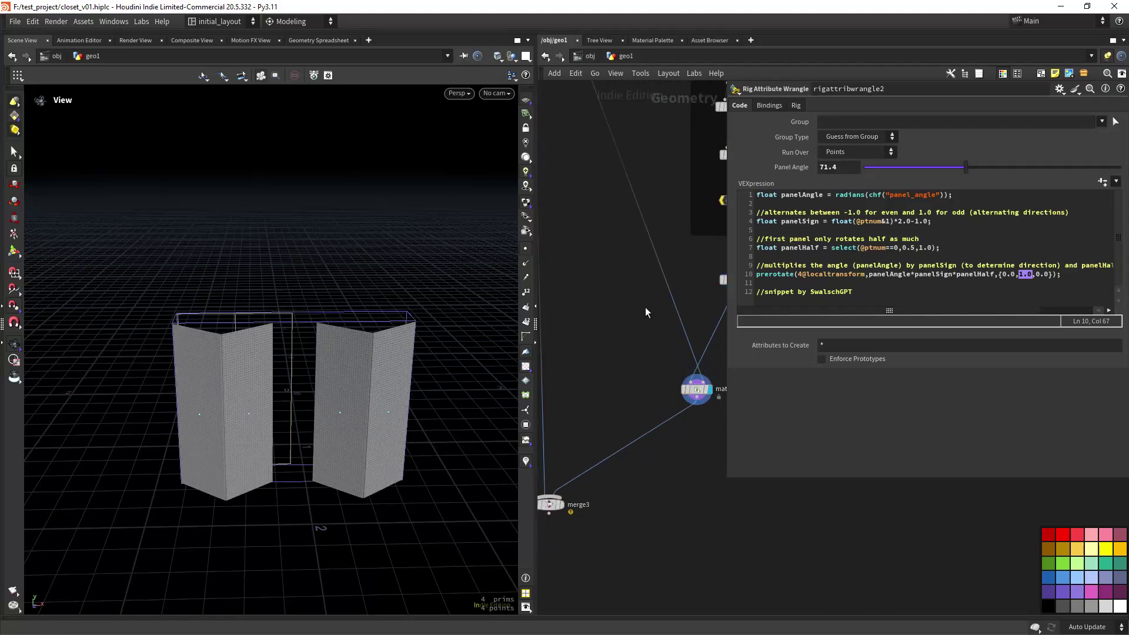
middle_drag(645, 307, 658, 493)
click(581, 162)
drag(447, 317, 445, 355)
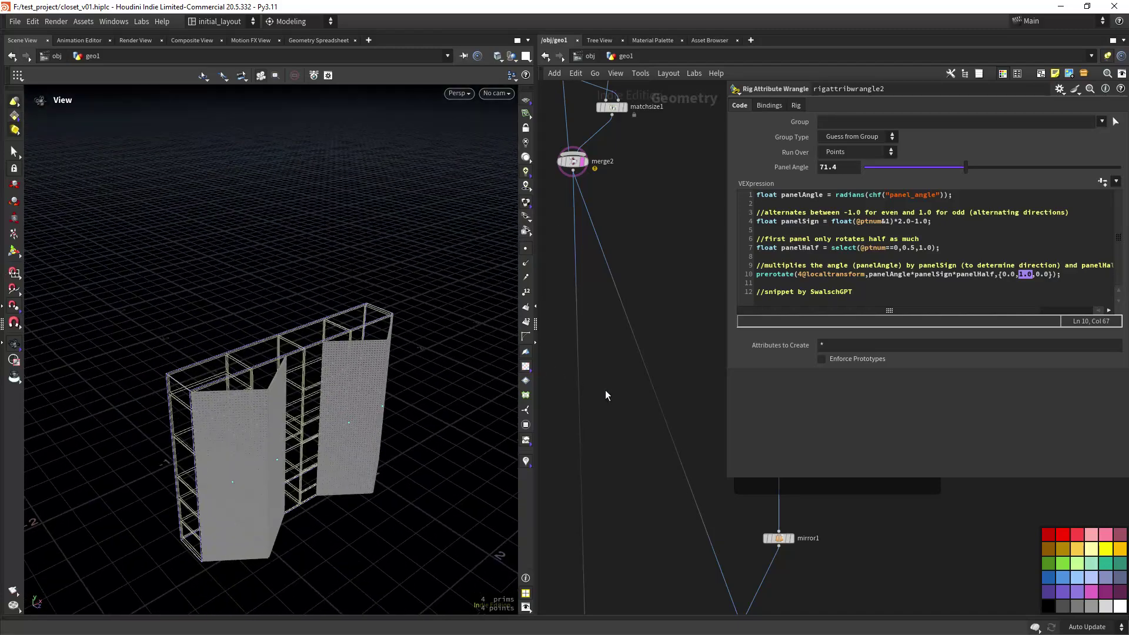
- Display merge3 to examine the complete closet, including a close look at the perforated door panels
scroll(608, 392, down, 2)
middle_drag(612, 479, 616, 308)
click(619, 478)
drag(423, 461, 376, 412)
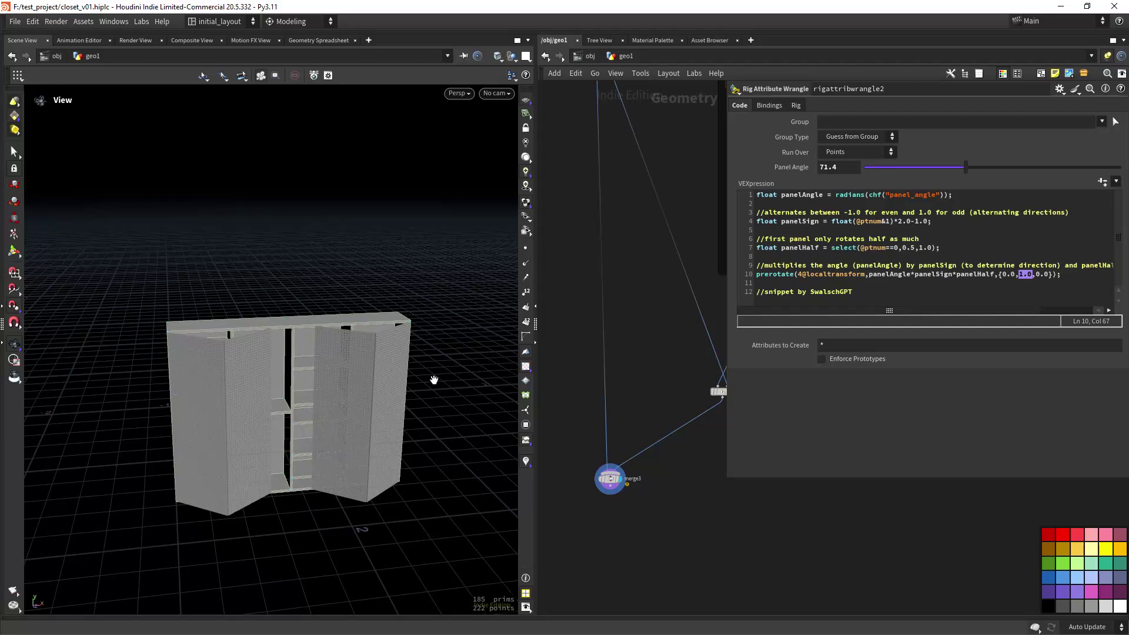
middle_drag(714, 165, 574, 414)
right_drag(395, 404, 439, 330)
middle_drag(439, 330, 383, 391)
right_drag(383, 391, 389, 344)
mouse_move(389, 343)
mouse_down()
mouse_move(433, 328)
mouse_move(416, 346)
mouse_move(410, 337)
mouse_up()
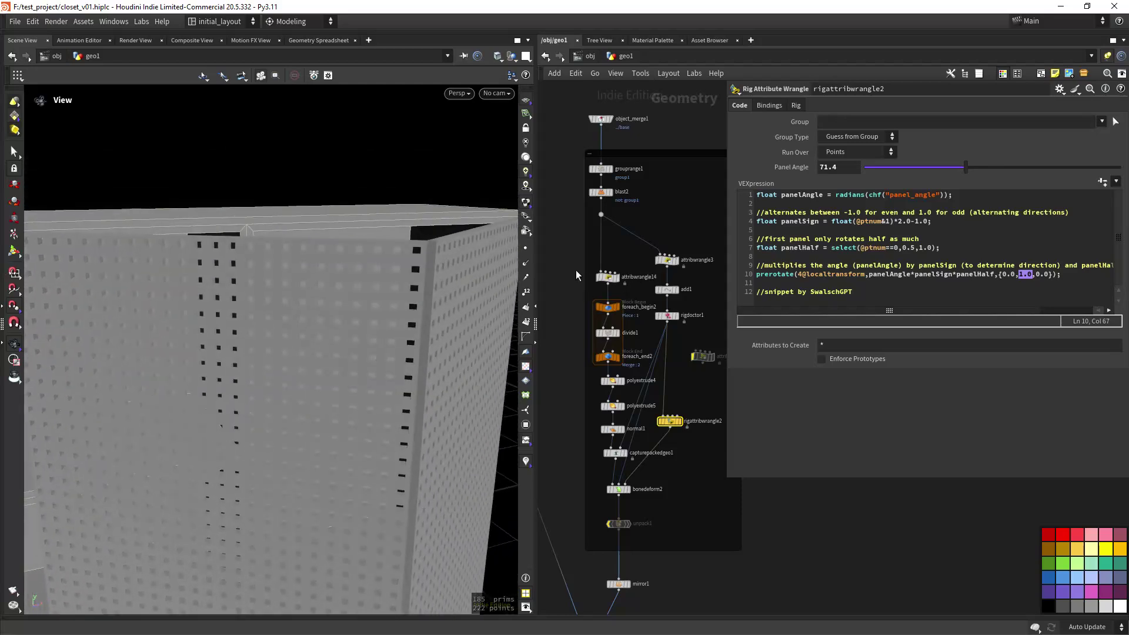
- Display attribwrangle14 and examine its name attribute code alongside the undivided door panels
scroll(577, 270, up, 3)
click(638, 283)
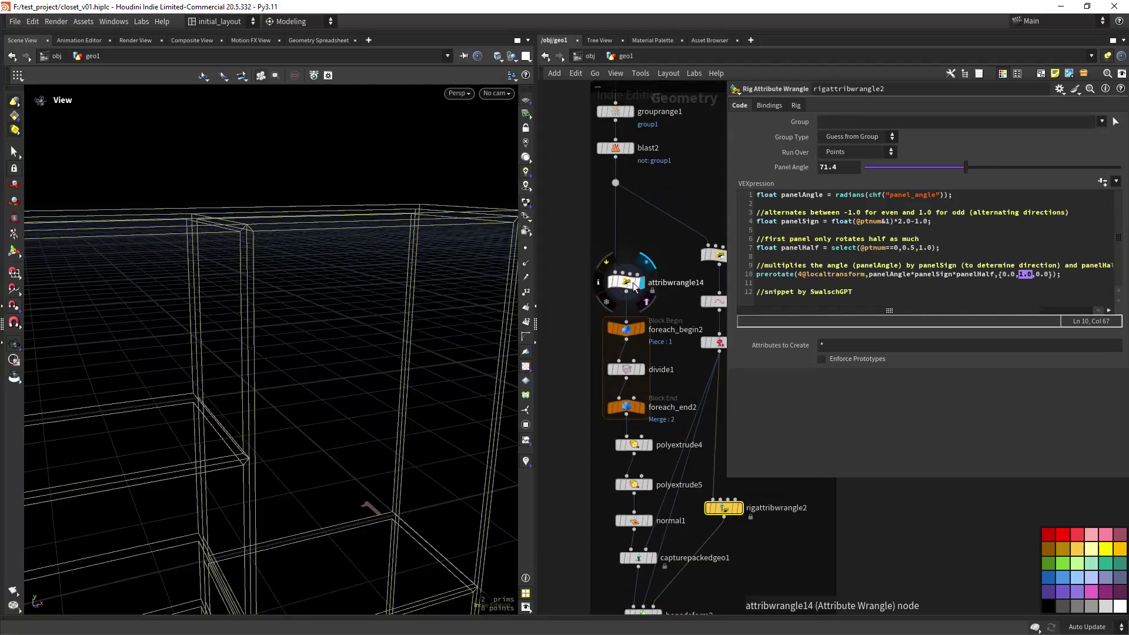
click(634, 284)
right_drag(401, 384, 303, 471)
middle_drag(303, 471, 374, 370)
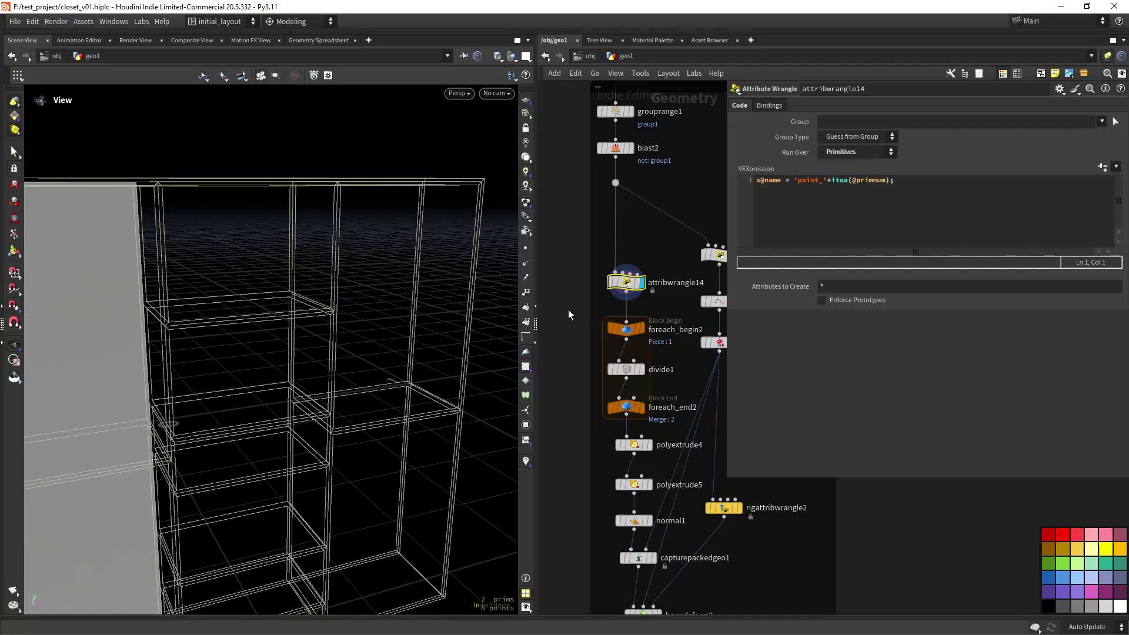
drag(411, 383, 371, 422)
scroll(590, 294, up, 1)
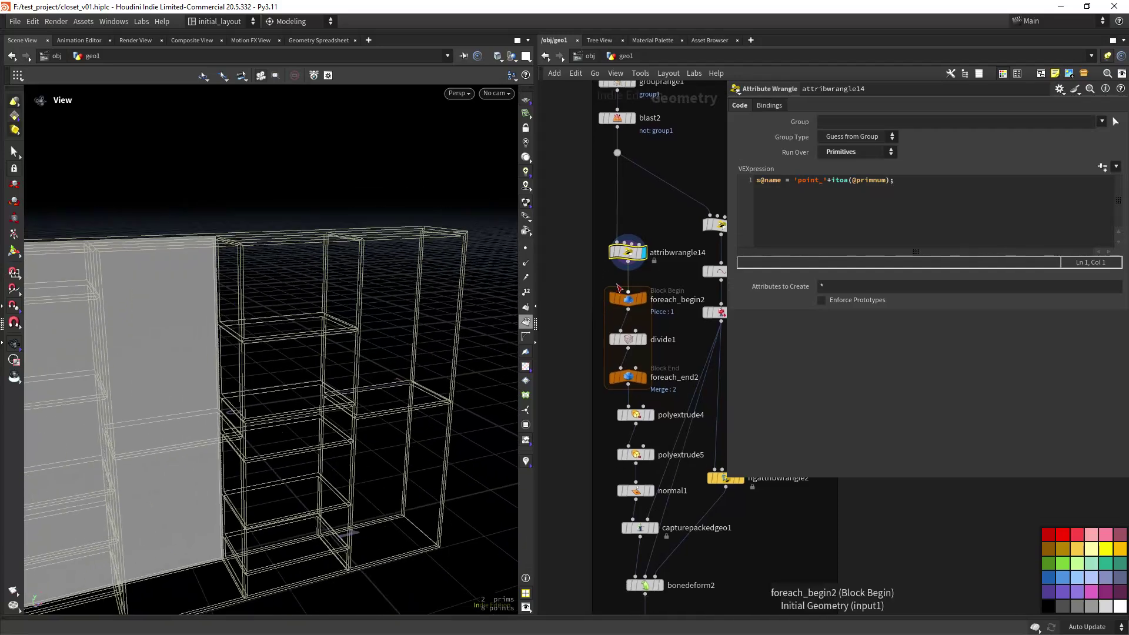
scroll(594, 288, up, 1)
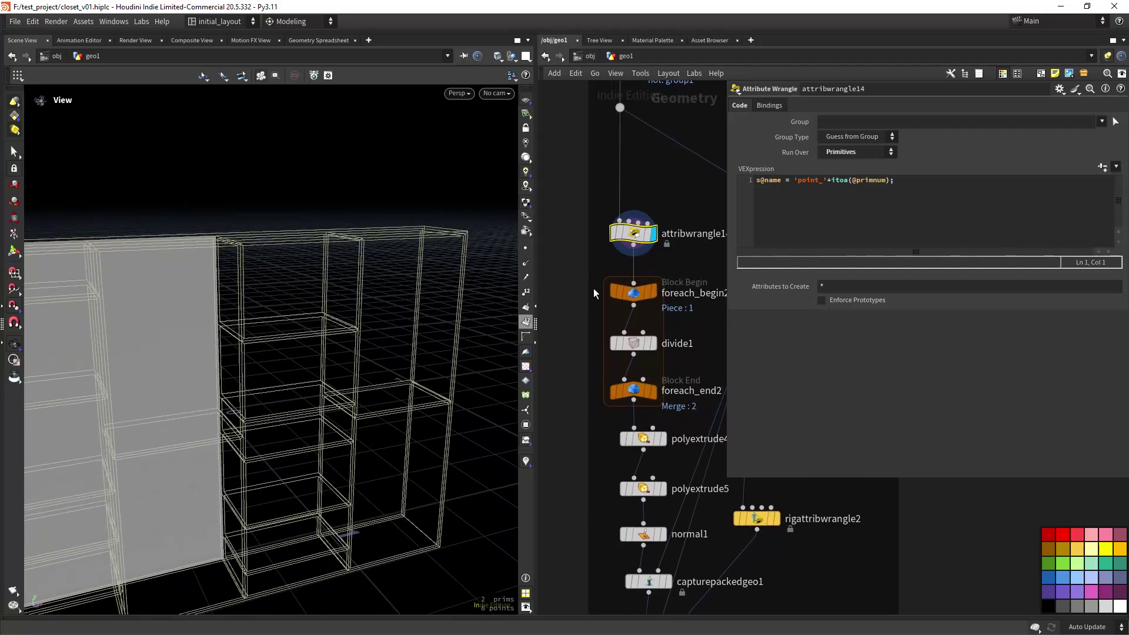
- Display foreach_end2 and frame its gridded door panels
click(651, 391)
click(649, 393)
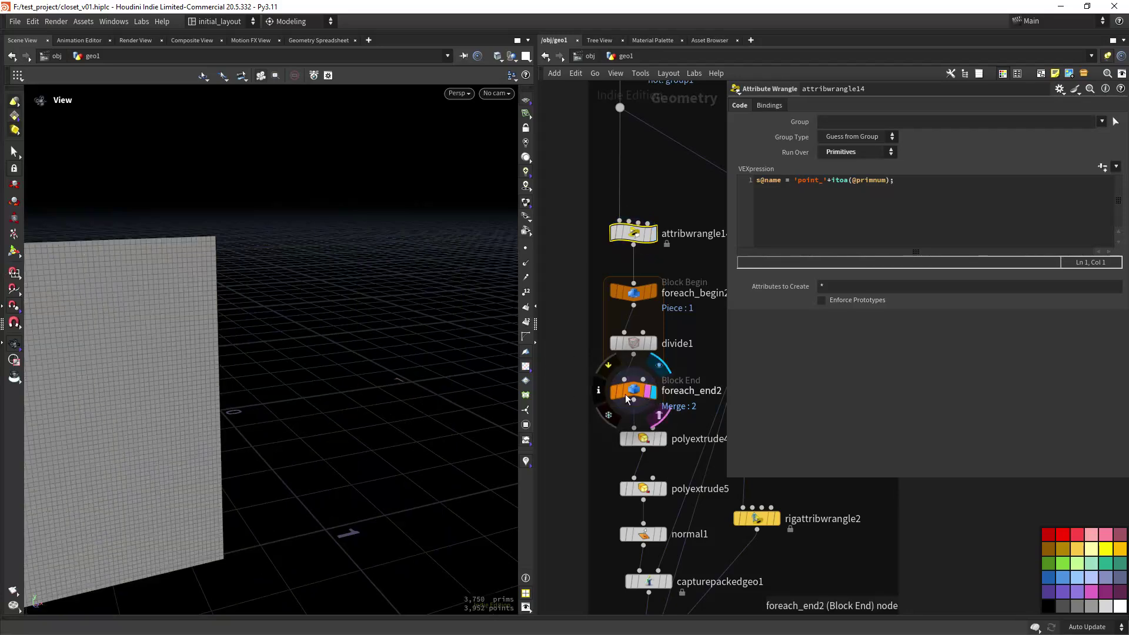
key(space+g)
drag(343, 377, 383, 374)
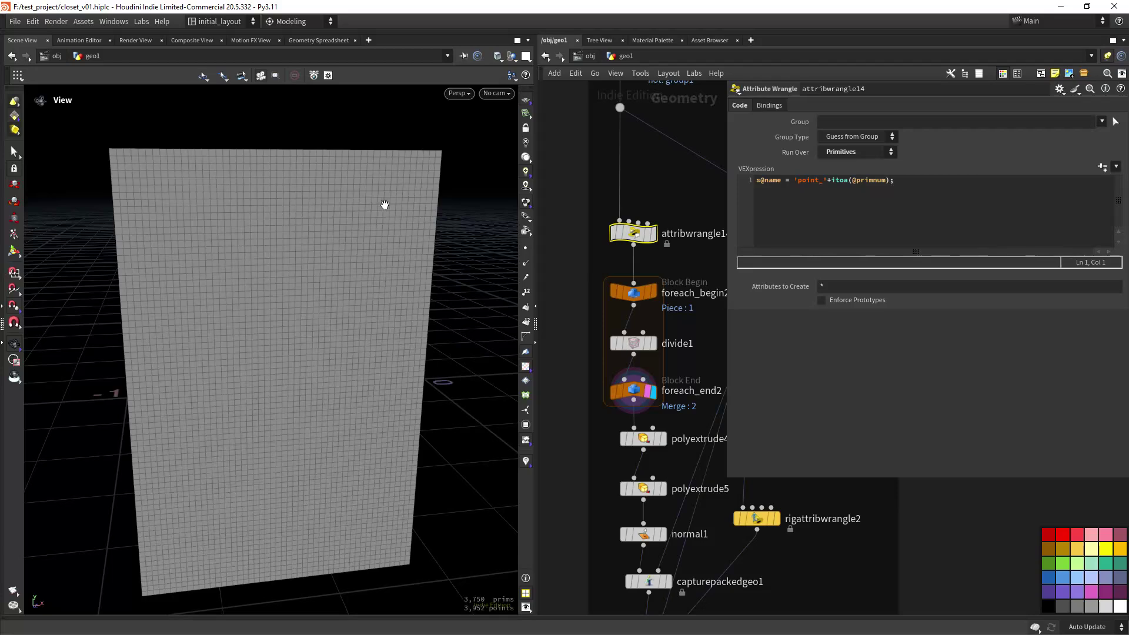
- Display divide1 inside the for-each loop and show its Bricker Polygons size expressions and density
click(653, 292)
click(651, 342)
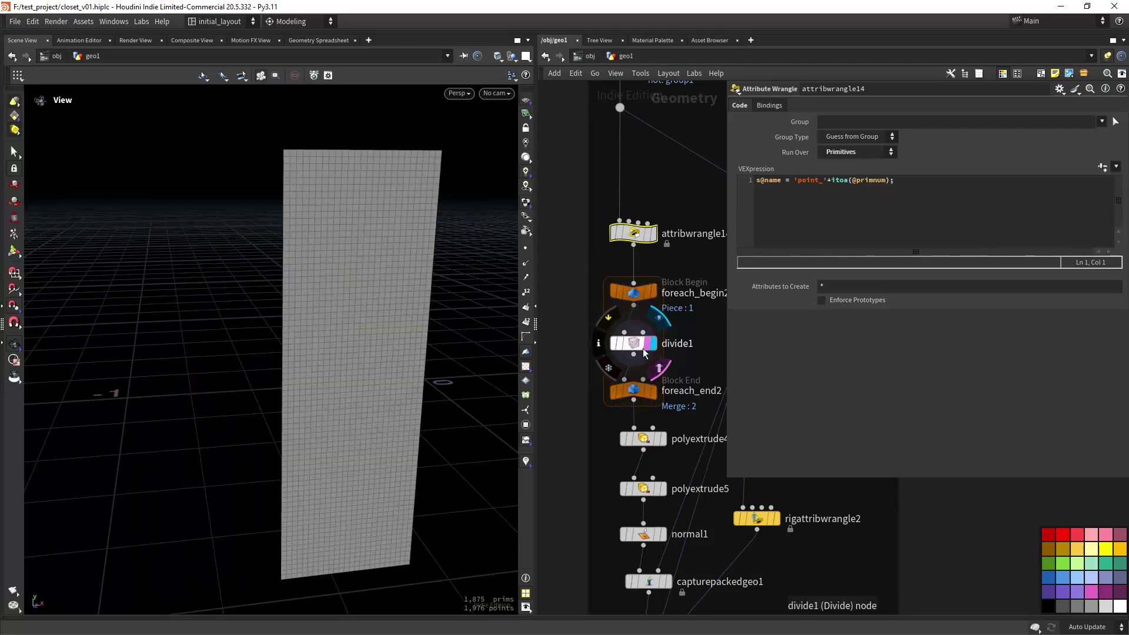
drag(398, 330, 418, 370)
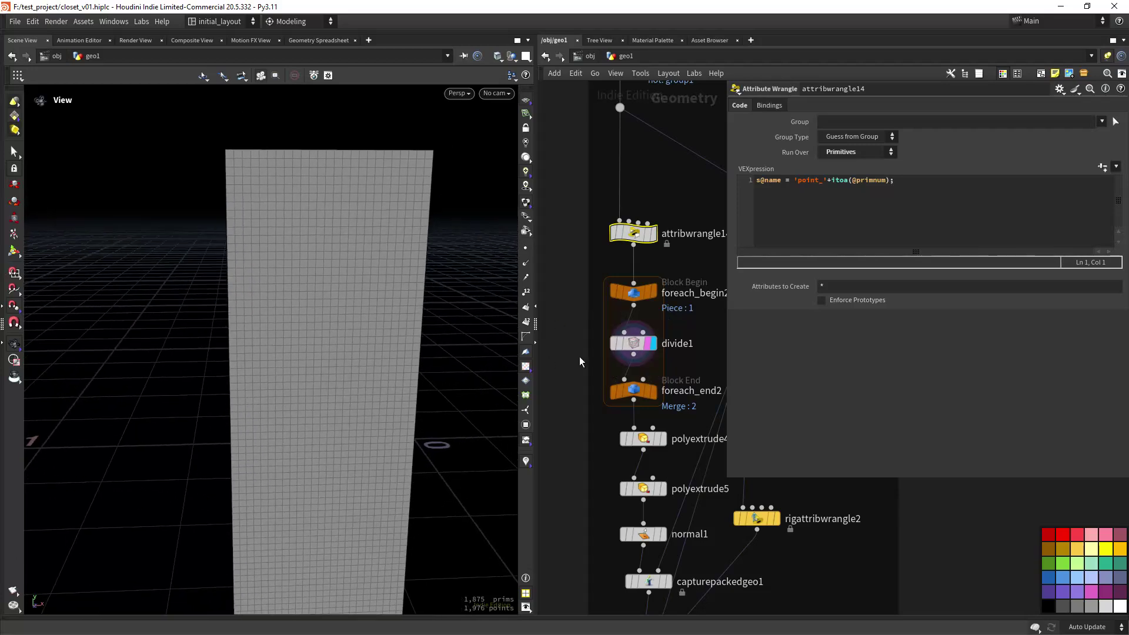
click(634, 344)
- Find divide3 in the shelf for-each loop, show its parameters, and display and frame its panel
middle_drag(693, 228, 564, 585)
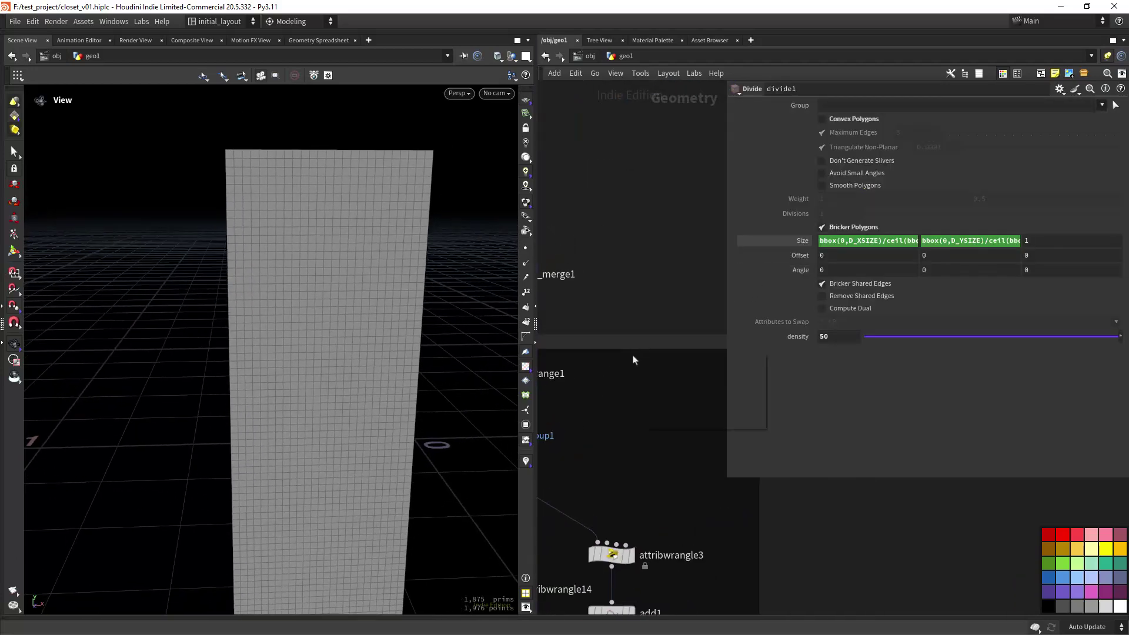
scroll(655, 250, down, 6)
middle_drag(637, 189, 644, 204)
scroll(627, 310, up, 8)
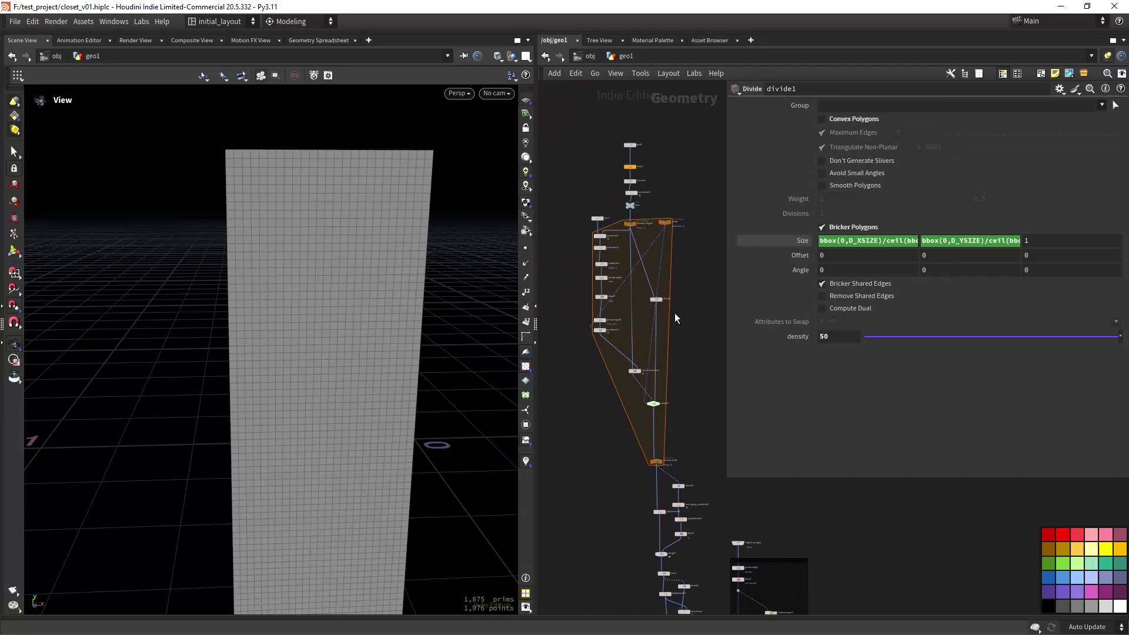
click(644, 330)
click(633, 330)
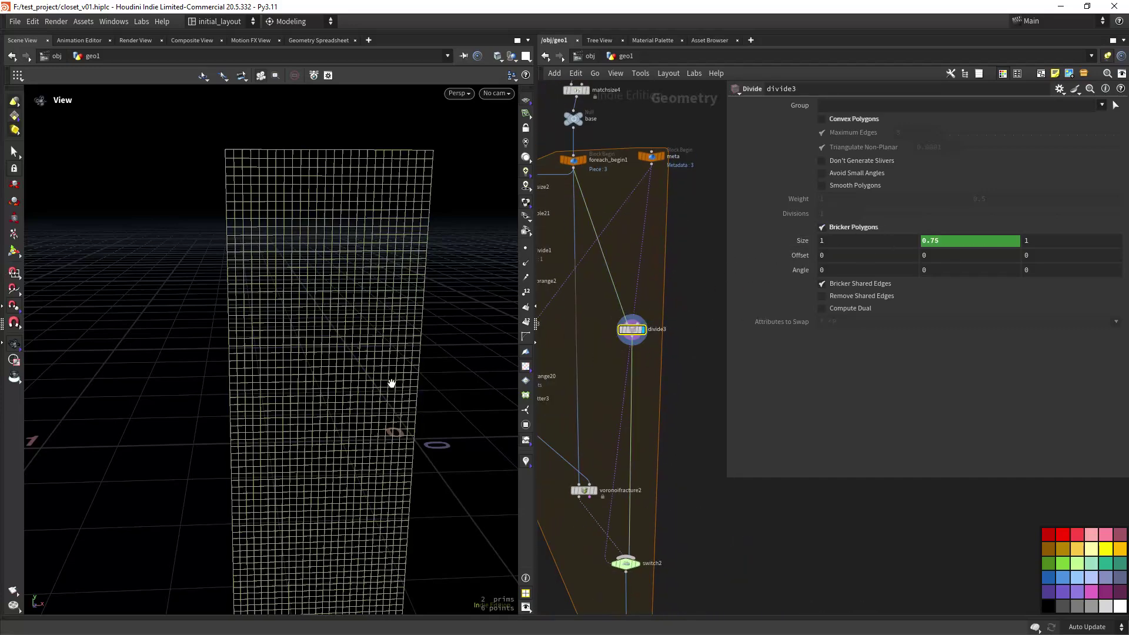
key(f)
- Try divide3's Bricker Polygons Y size as bbox(0,D_YSIZE)/5, and undo that change
click(801, 242)
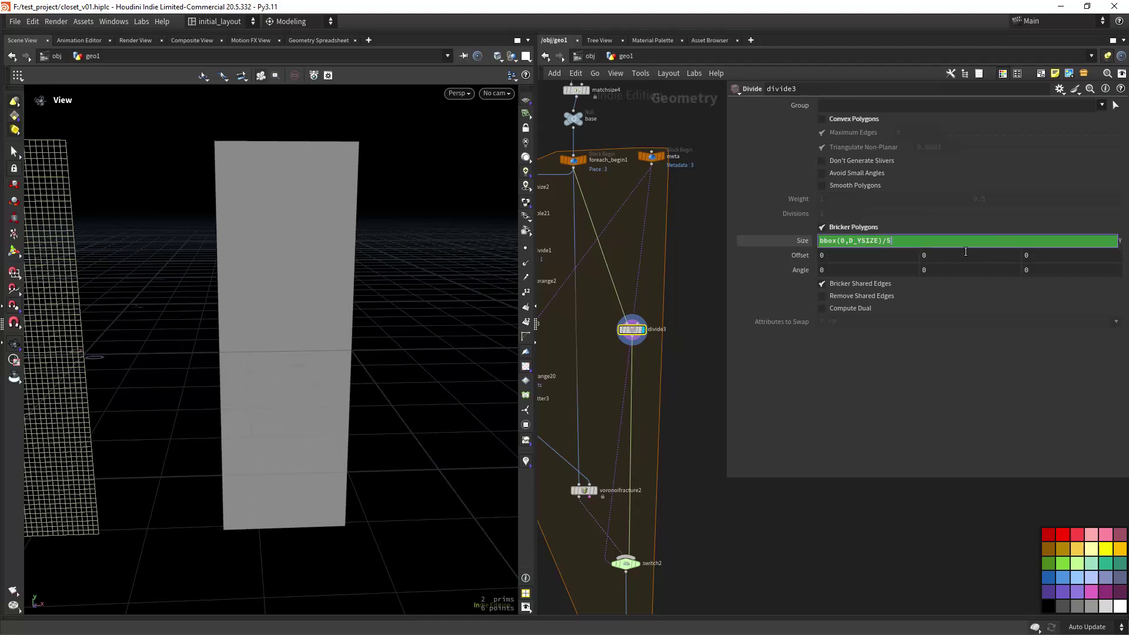
key(Return)
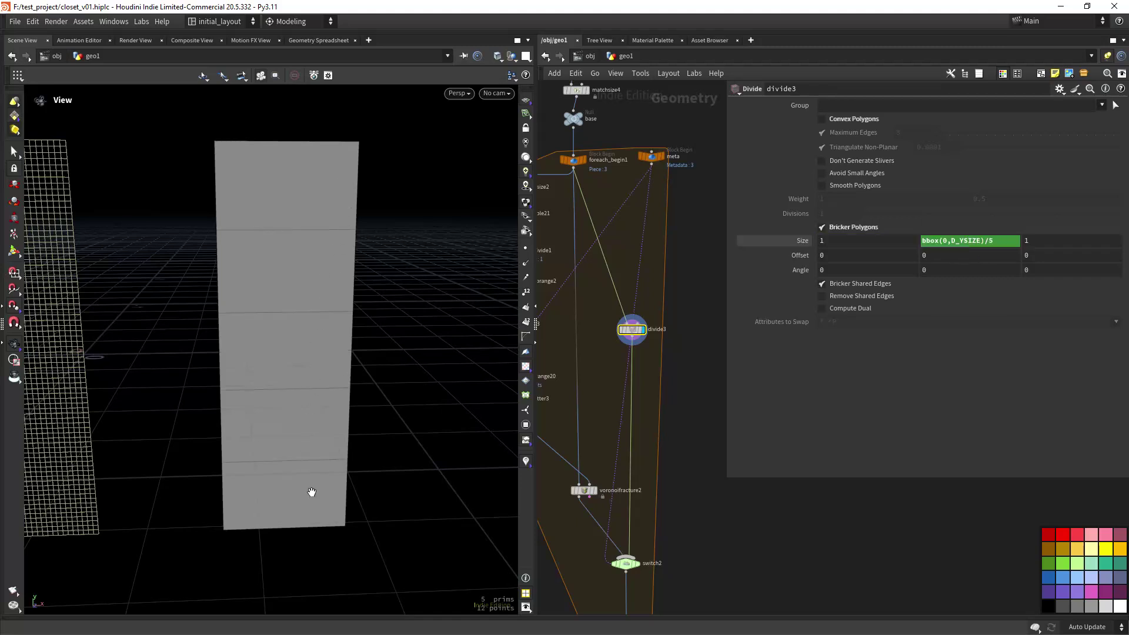
key(ctrl+z)
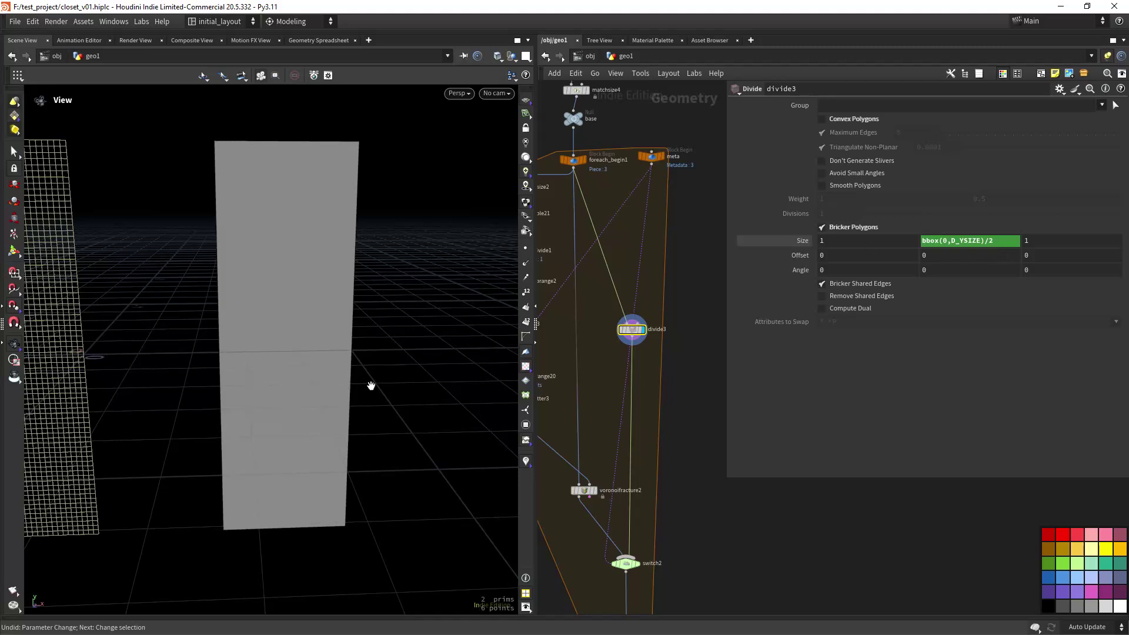
scroll(690, 450, down, 3)
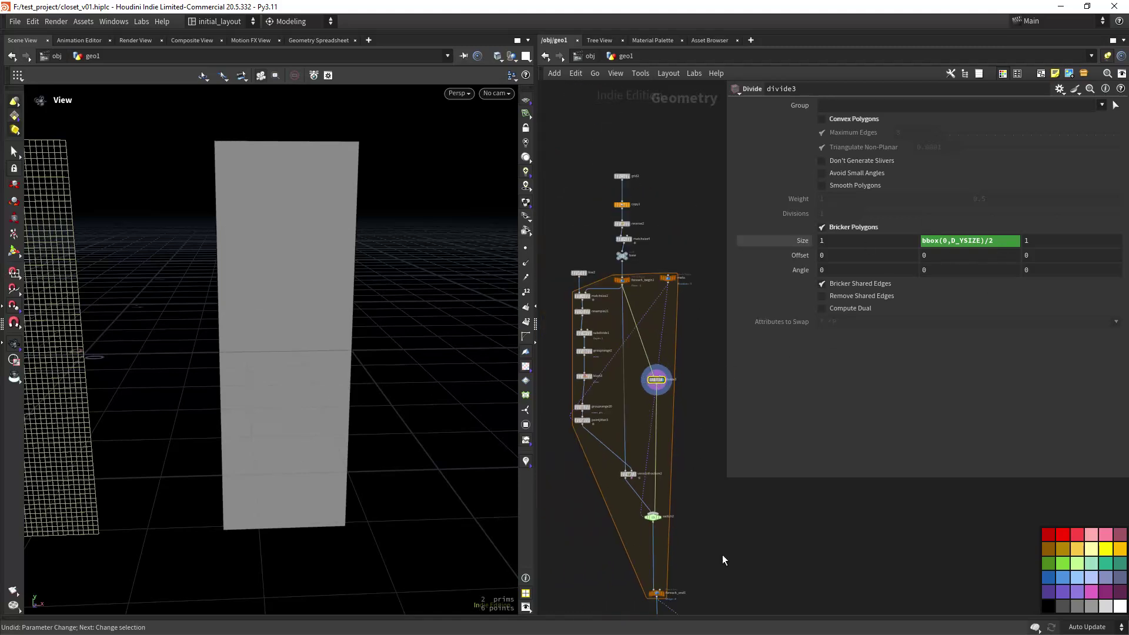
- Return to the door-panel for-each loop, display foreach_end2 and frame its gridded panels
middle_drag(723, 561, 638, 329)
middle_drag(667, 479, 622, 255)
scroll(647, 395, up, 6)
middle_drag(651, 346, 571, 425)
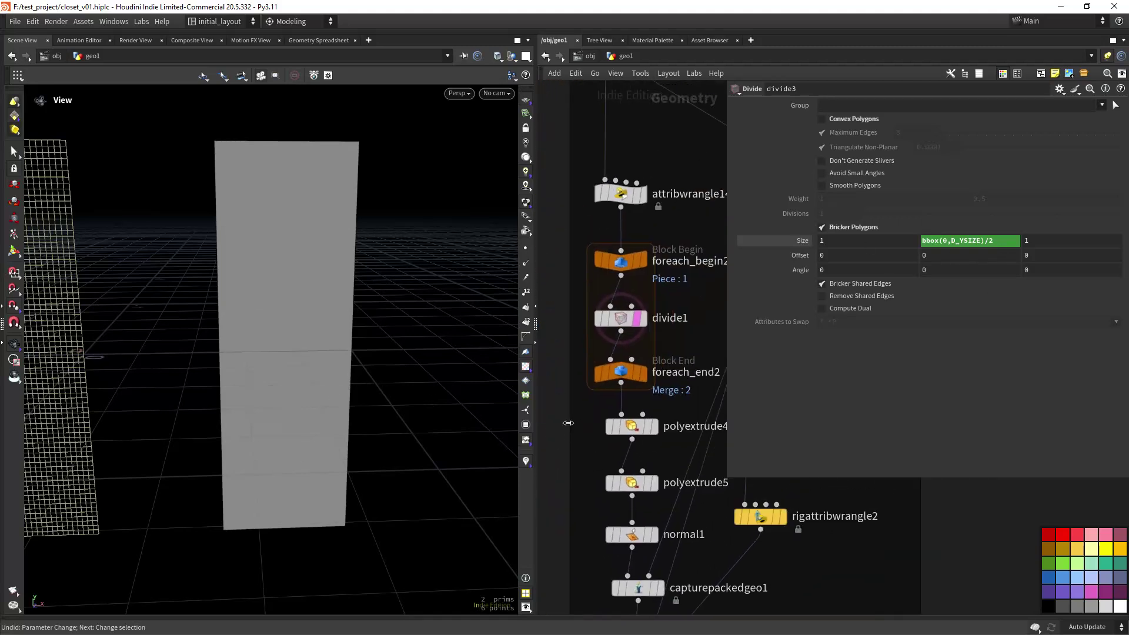
scroll(569, 424, up, 3)
mouse_move(658, 358)
click(678, 321)
key(f)
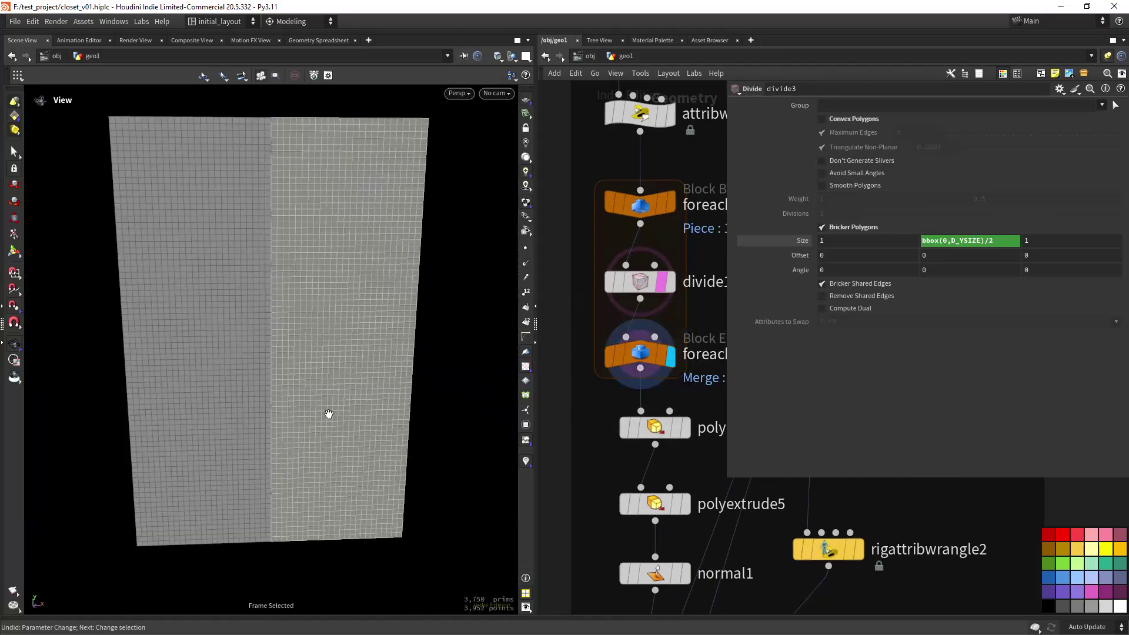
- Display divide1 with its parameters and widen the parameter area to read the Bricker Polygons size expressions
click(662, 288)
click(670, 286)
click(644, 284)
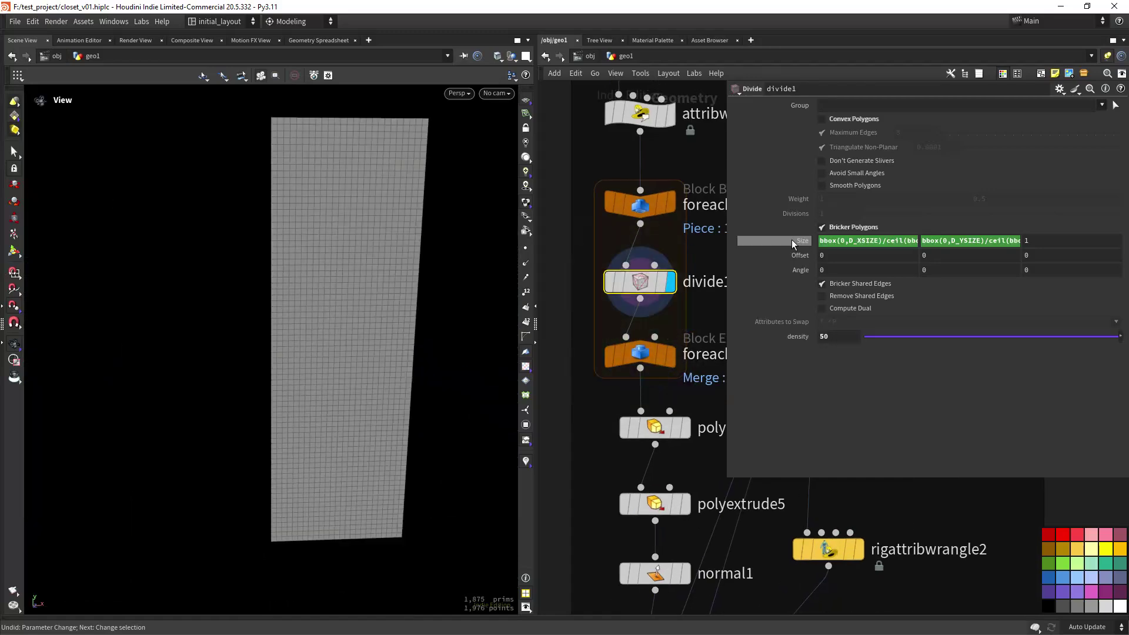
drag(727, 223, 569, 259)
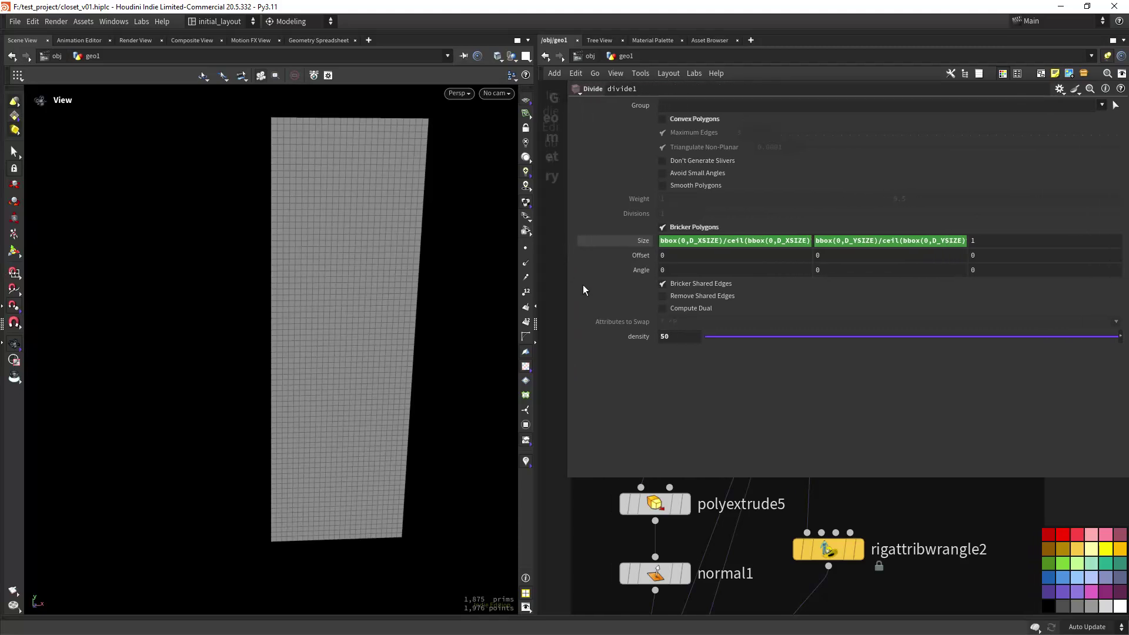
- Examine divide1's X size expression, bbox(0,D_XSIZE)/ceil(bbox(0,D_XSIZE)*ch("density")), part by part
click(780, 243)
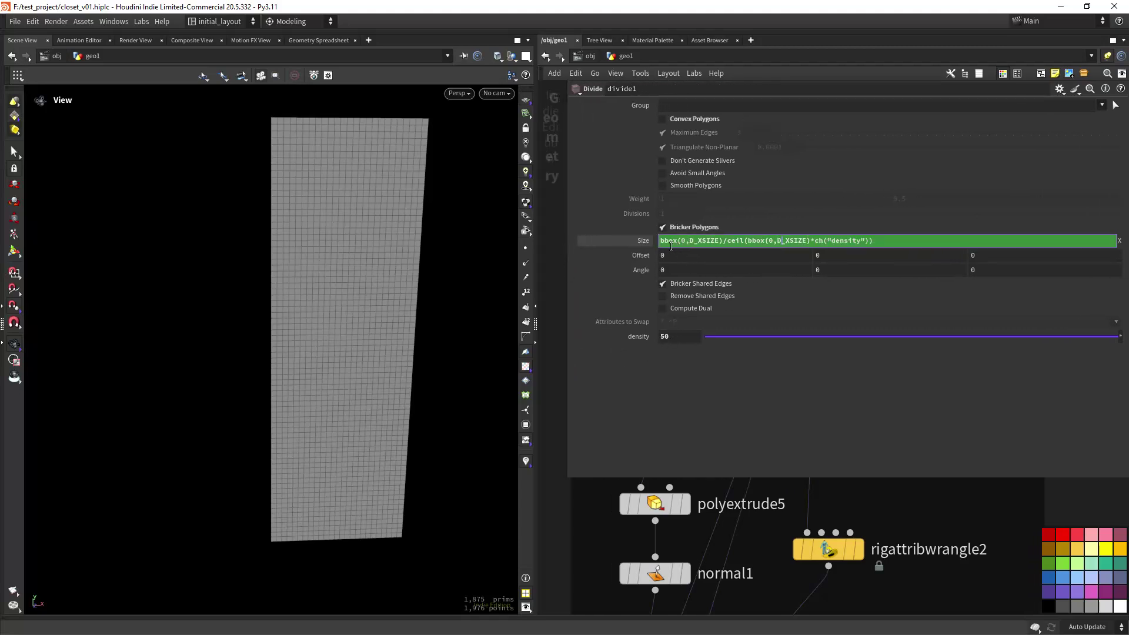
drag(665, 244, 713, 243)
click(738, 241)
triple_click(742, 241)
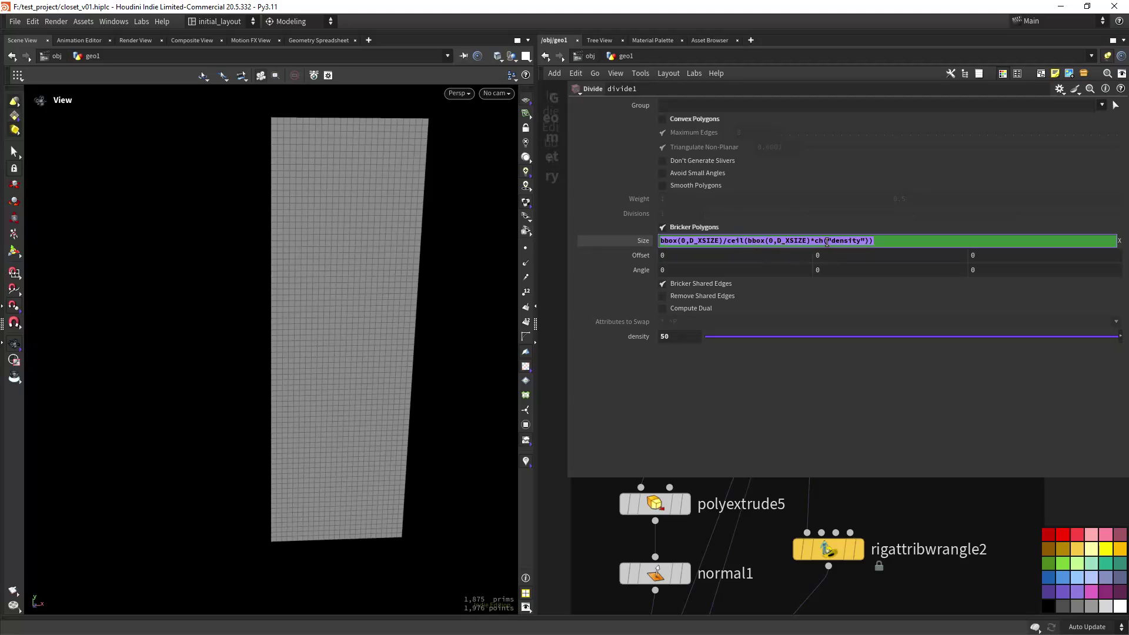
click(746, 240)
key(shift+Home)
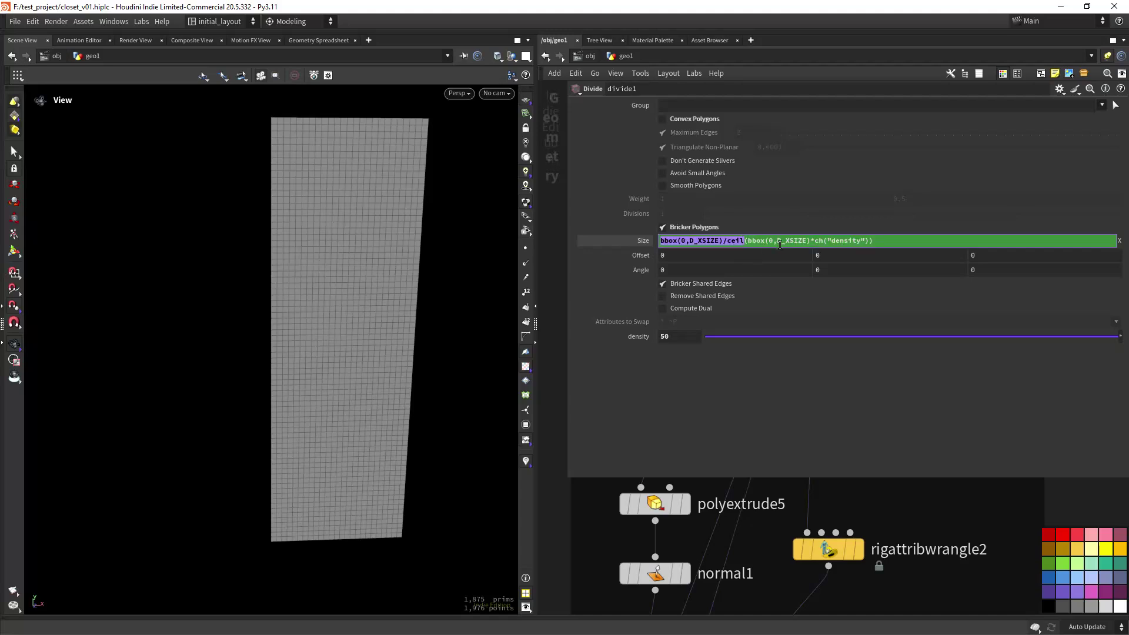
shift+click(826, 241)
- Try divide1's density at 20, and set it back to 50
drag(677, 338, 523, 315)
text(20)
key(Return)
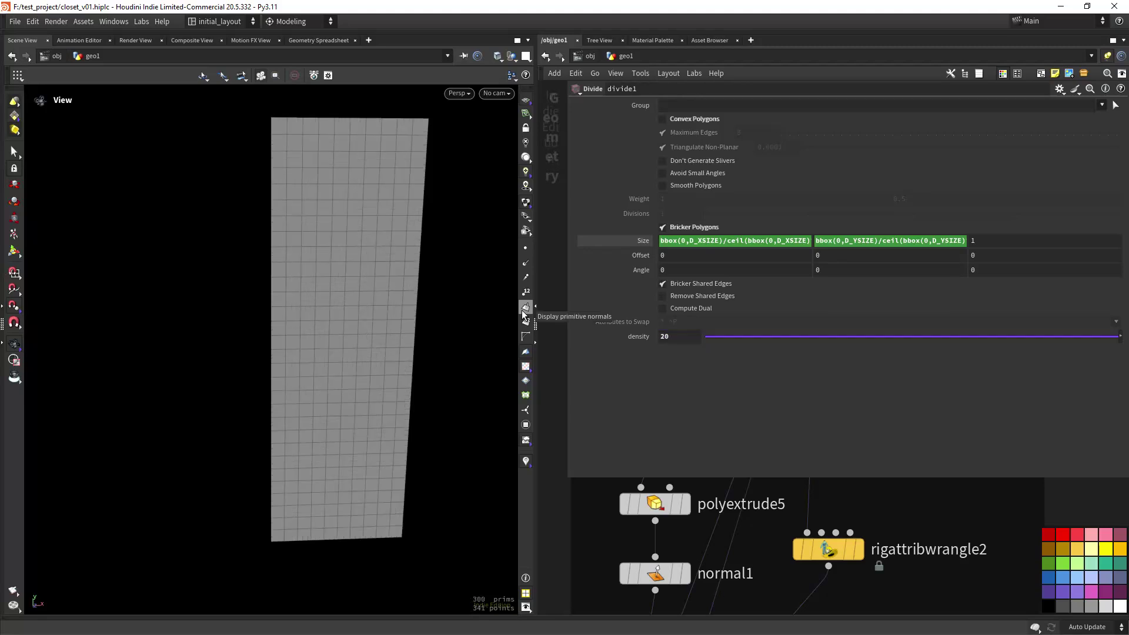
click(675, 338)
text(50)
key(Return)
- Show divide1's full Y size expression, and narrow the parameter area to uncover the node network again
click(880, 243)
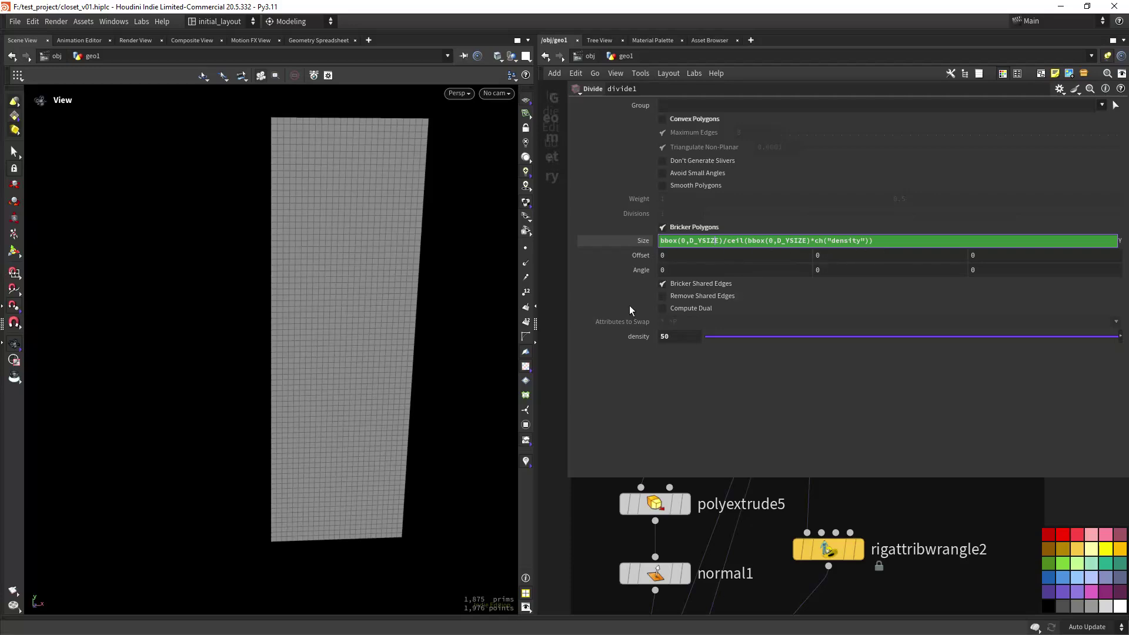
drag(569, 284, 824, 284)
scroll(733, 359, down, 5)
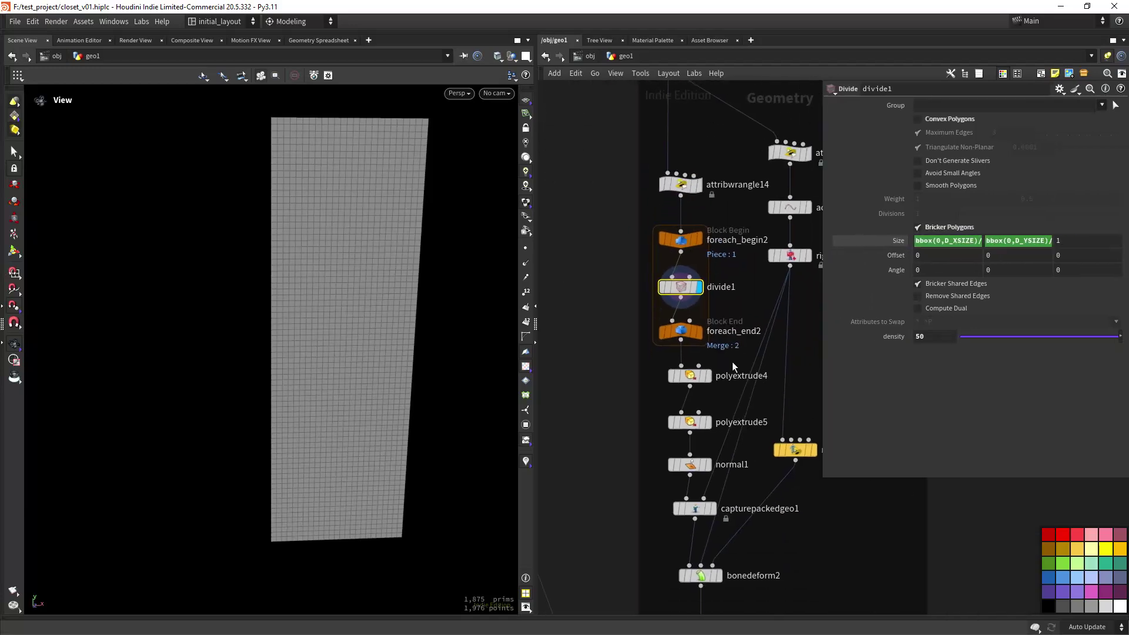
- Display polyextrude4 and polyextrude5 in turn and view the perforated door panels at an angle
click(717, 355)
drag(387, 366, 349, 386)
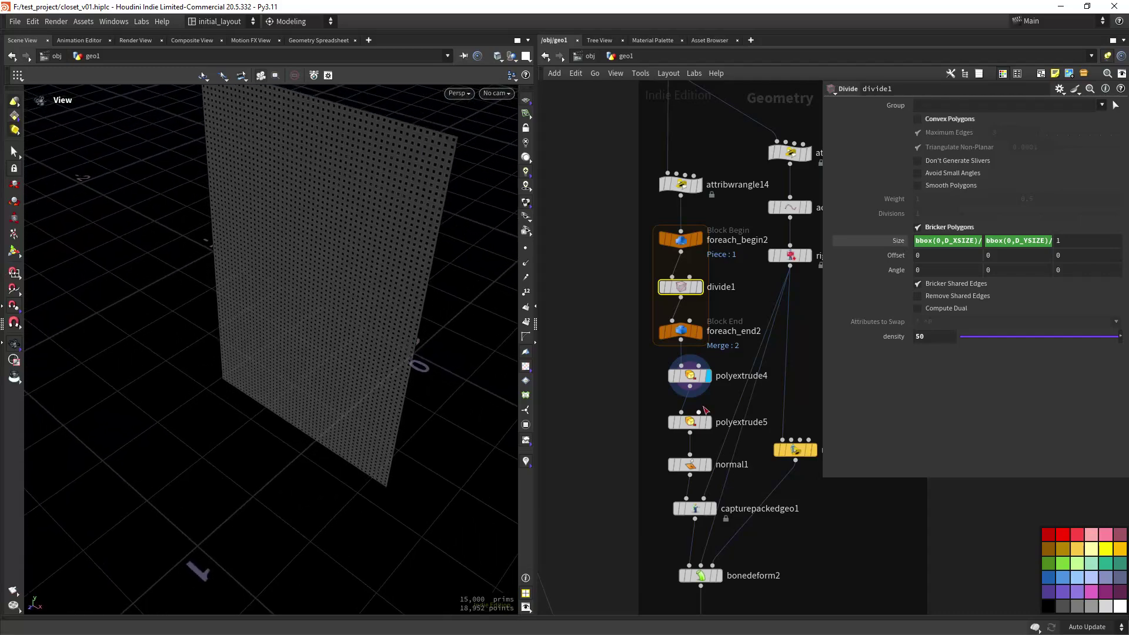
click(716, 400)
drag(440, 337, 474, 352)
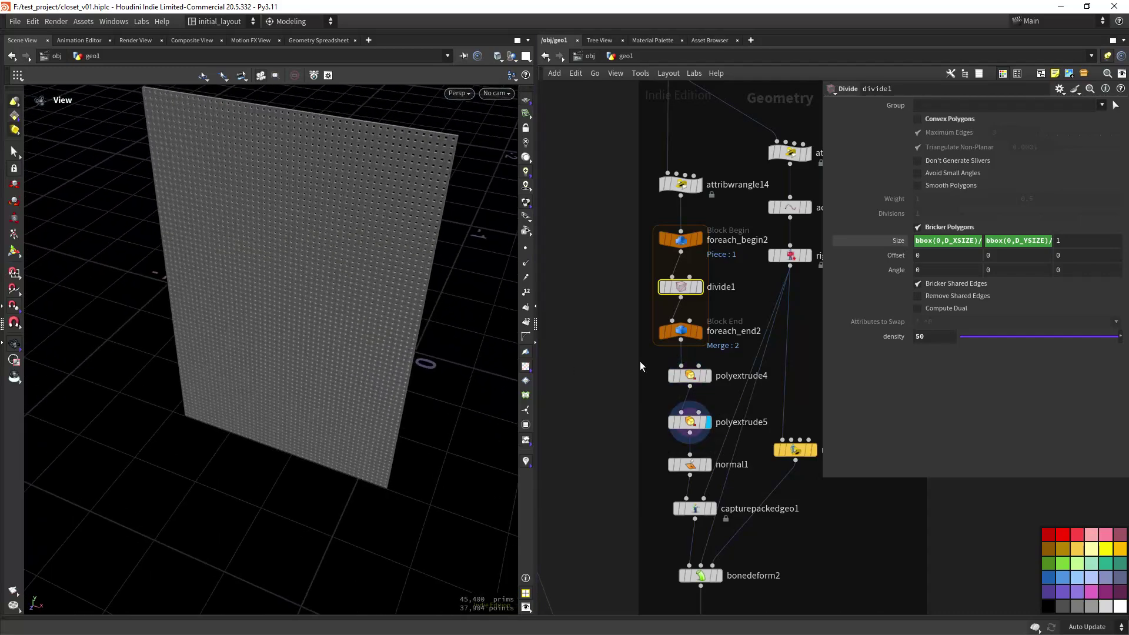
- Show polyextrude4's result and inset parameters, and step the display down the chain to normal1
click(714, 353)
click(690, 375)
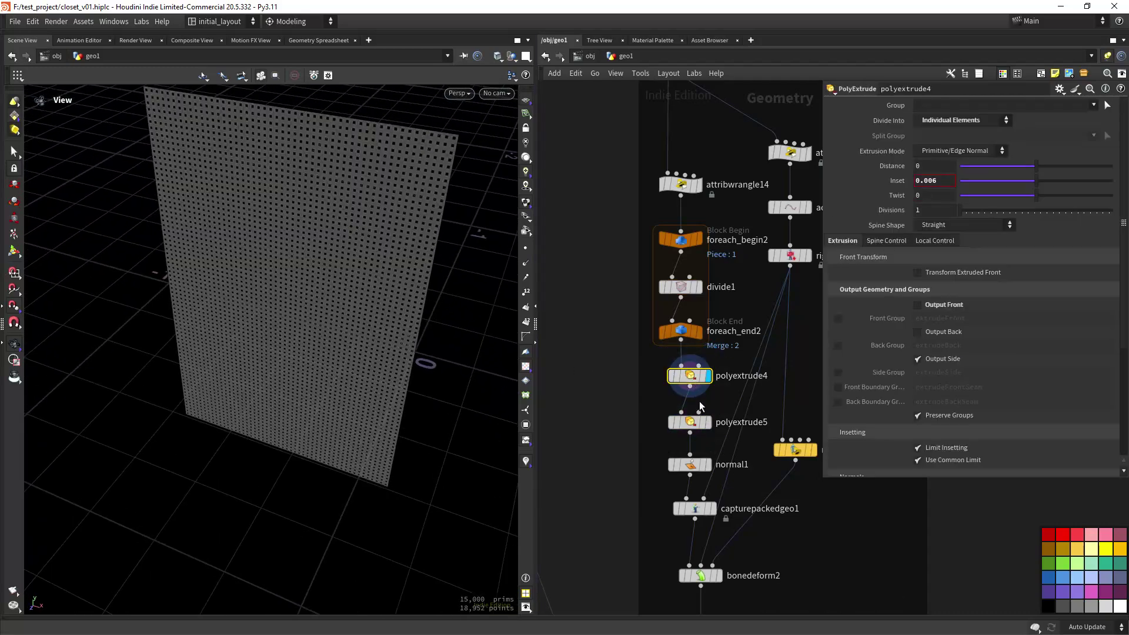
click(708, 422)
click(715, 440)
- Find the final merge node at the end of the closet network, below the door branch
middle_drag(775, 527, 739, 323)
scroll(736, 324, down, 5)
middle_drag(703, 525, 740, 442)
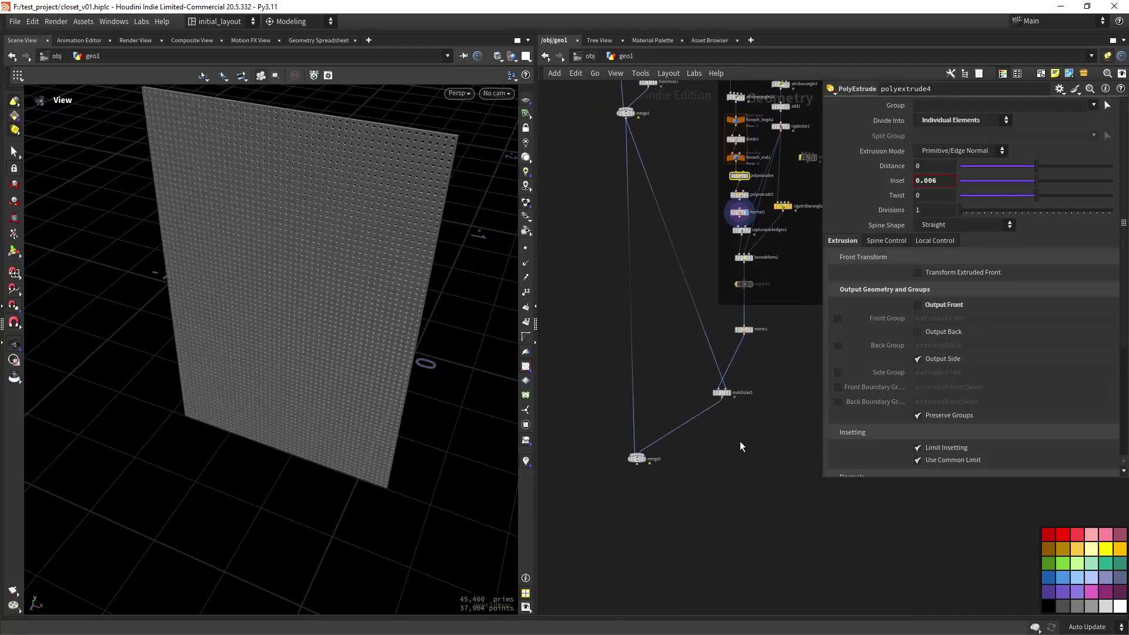